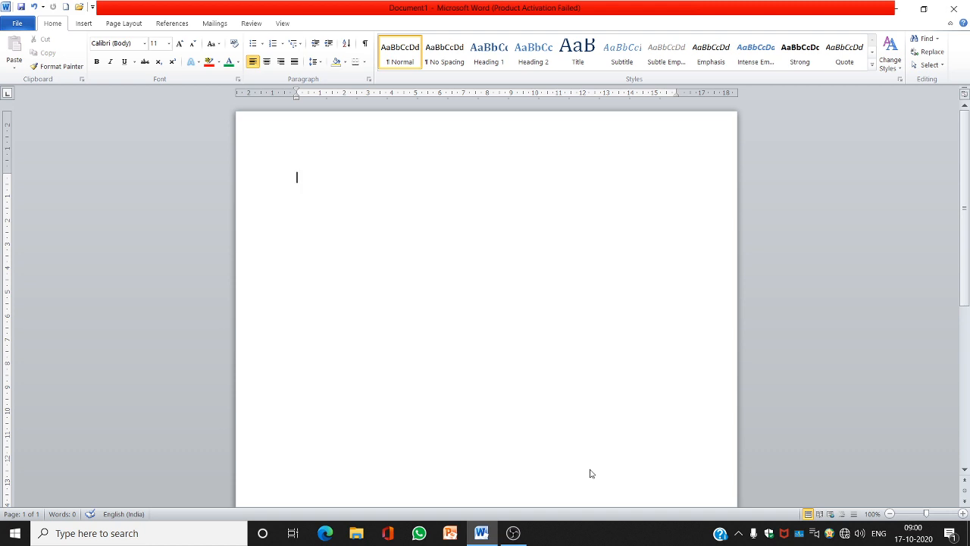
# Type the heading "Formatting A document." on the first line of the blank page
pyautogui.write('Formatting A document.')
# Select the heading line and change its font to Eras Bold ITC
pyautogui.moveTo(389, 178); pyautogui.dragTo(304, 180)
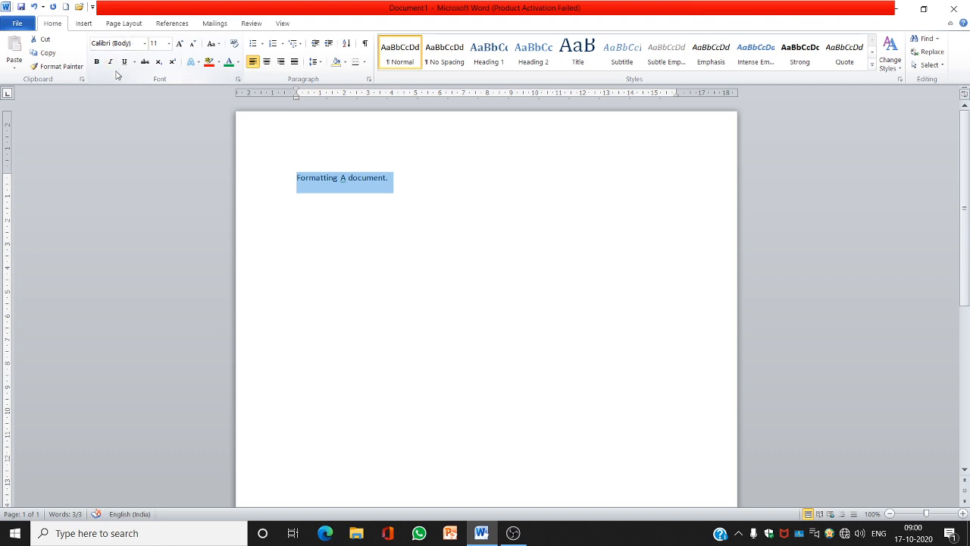
pyautogui.click(144, 44)
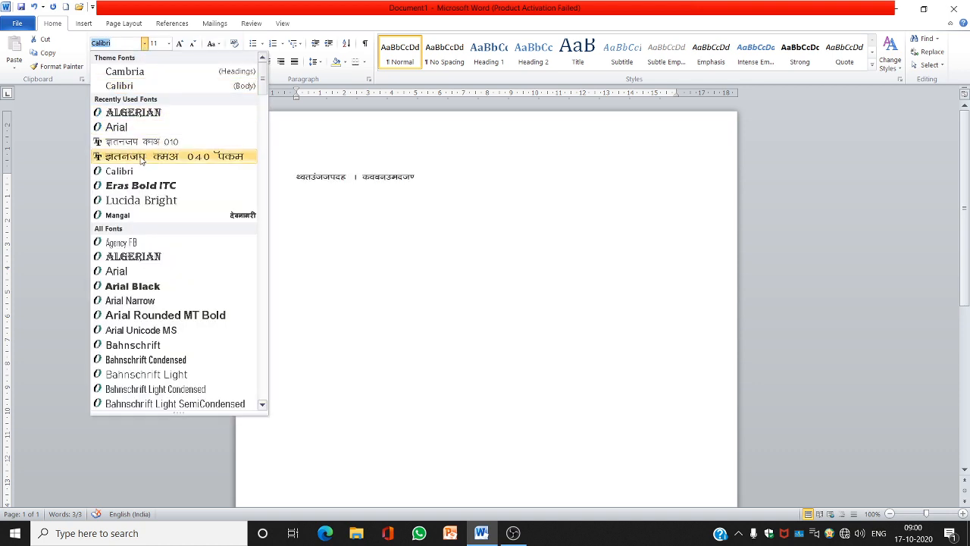
pyautogui.click(127, 186)
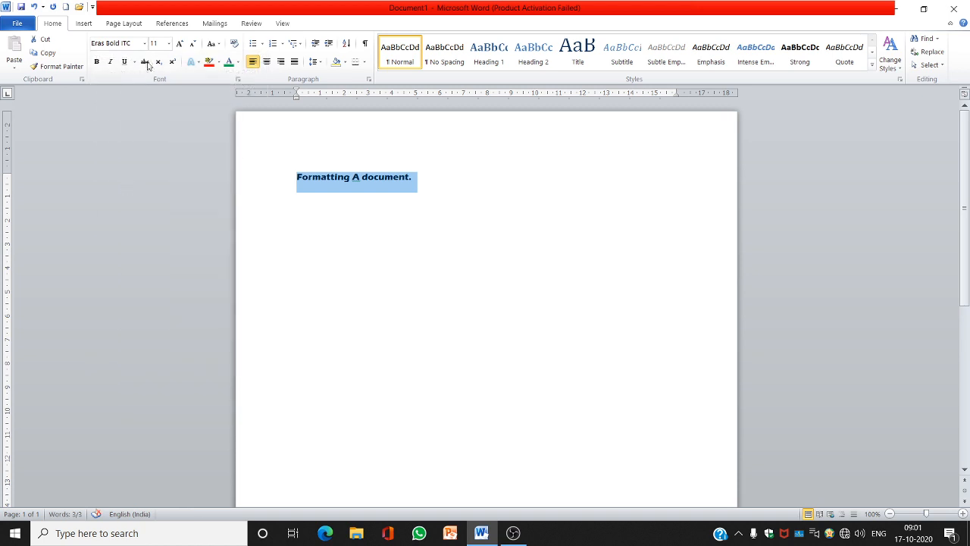
# Set the heading's font size to 50
pyautogui.click(169, 45)
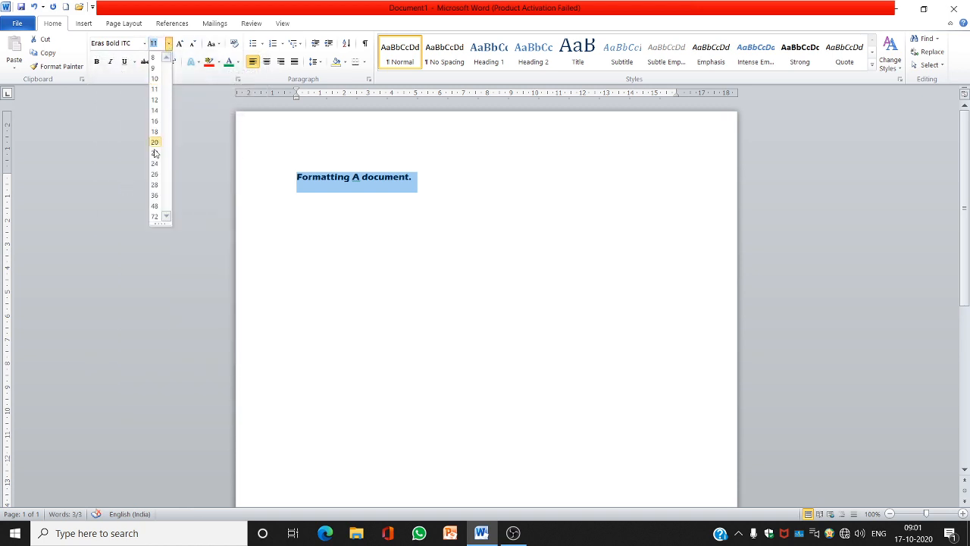
pyautogui.click(155, 185)
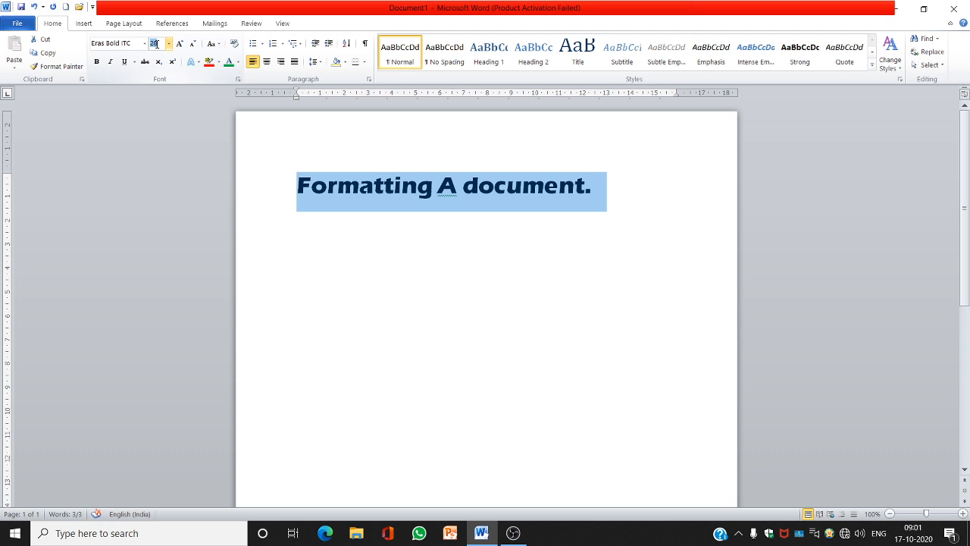
pyautogui.write('50')
pyautogui.press('Return')
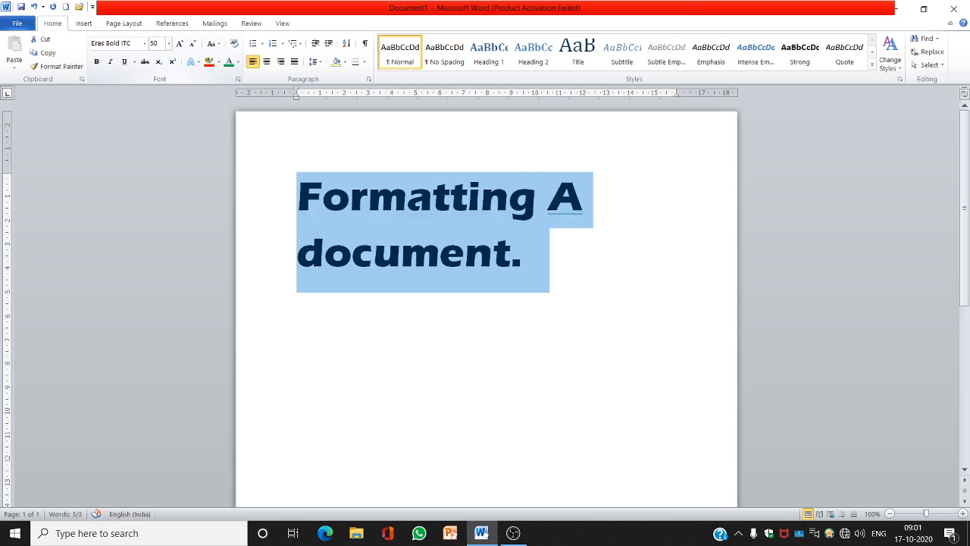
# Grow and shrink the heading's font size down to 36, and apply Sentence case to it
pyautogui.click(180, 43)
pyautogui.click(180, 43)
pyautogui.click(193, 44)
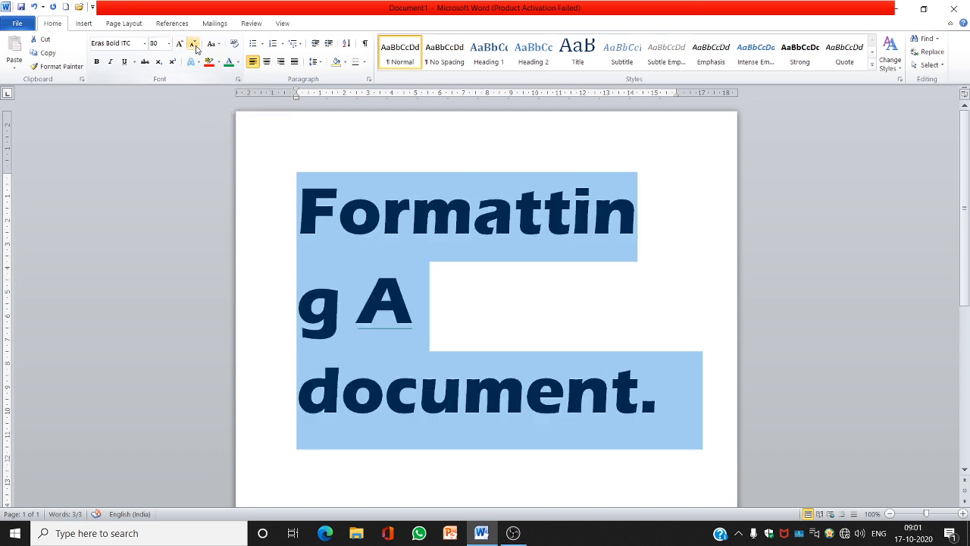
pyautogui.click(193, 44)
pyautogui.click(193, 44)
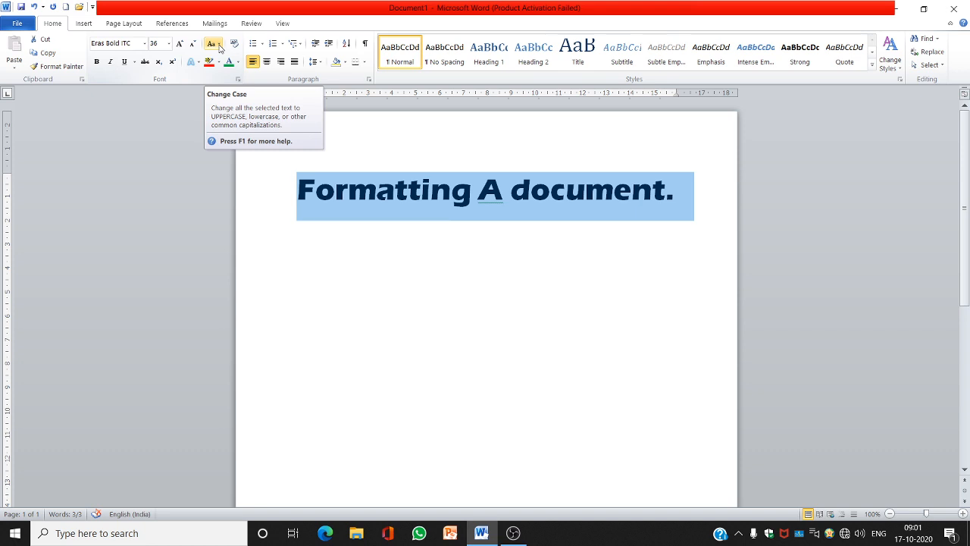
pyautogui.click(219, 44)
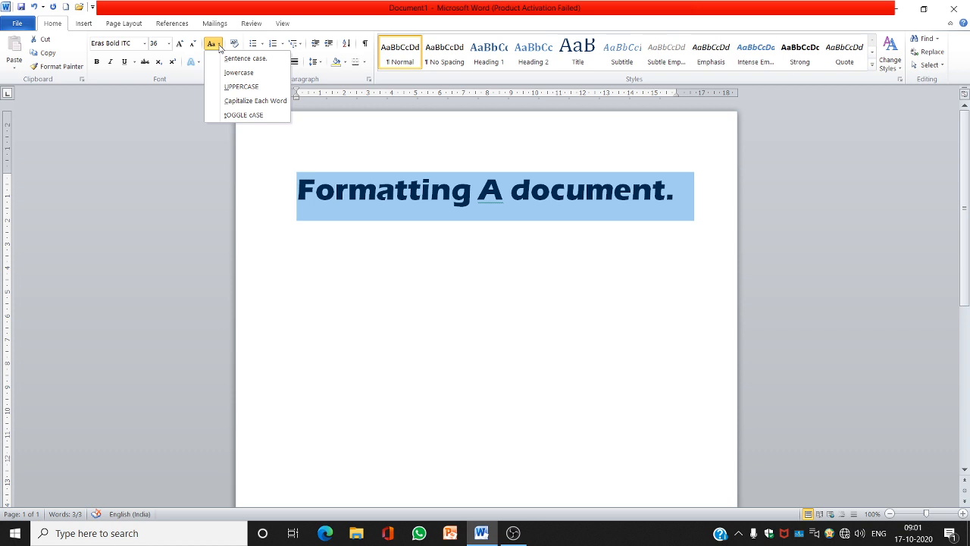
pyautogui.click(227, 58)
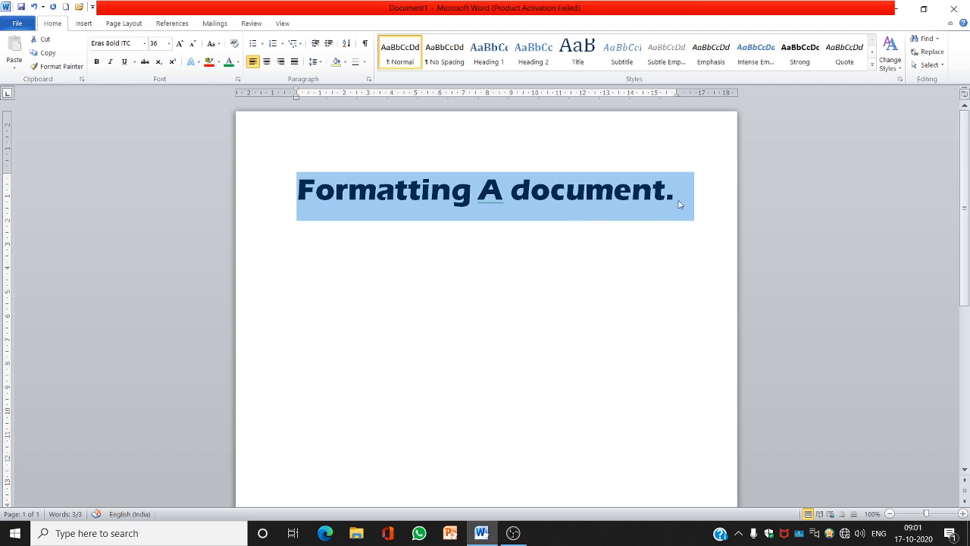
# Start a new line after the heading and type "This is my document."
pyautogui.click(680, 204)
pyautogui.press('Return')
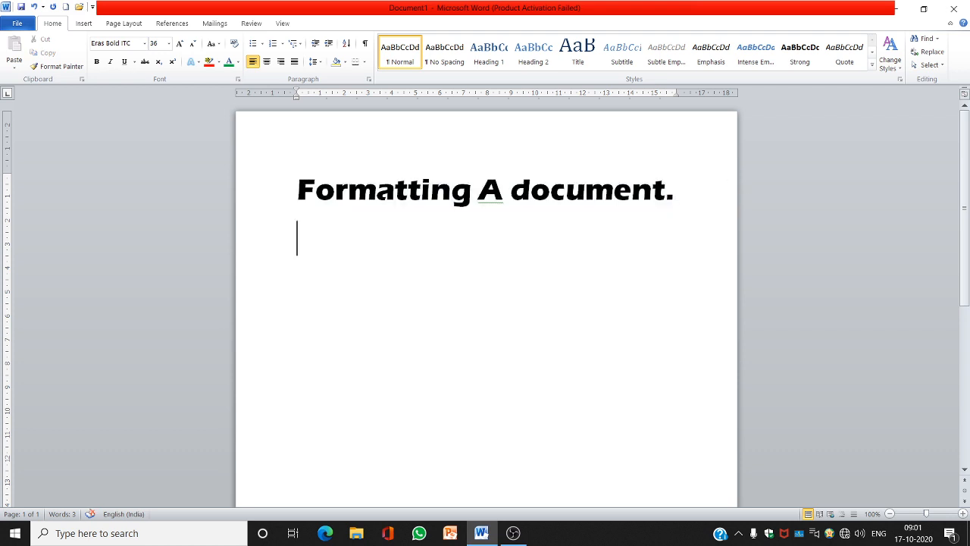
pyautogui.write('This is')
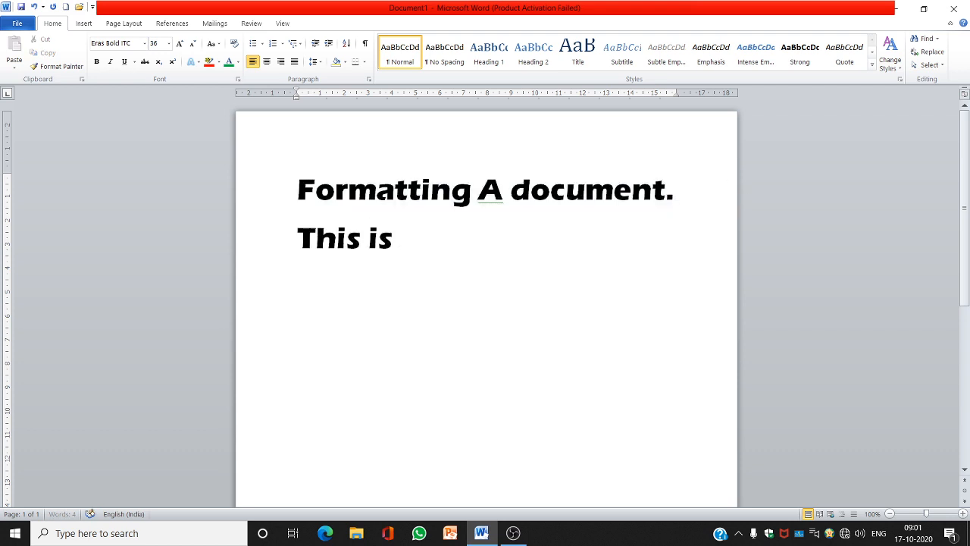
pyautogui.write(' my d')
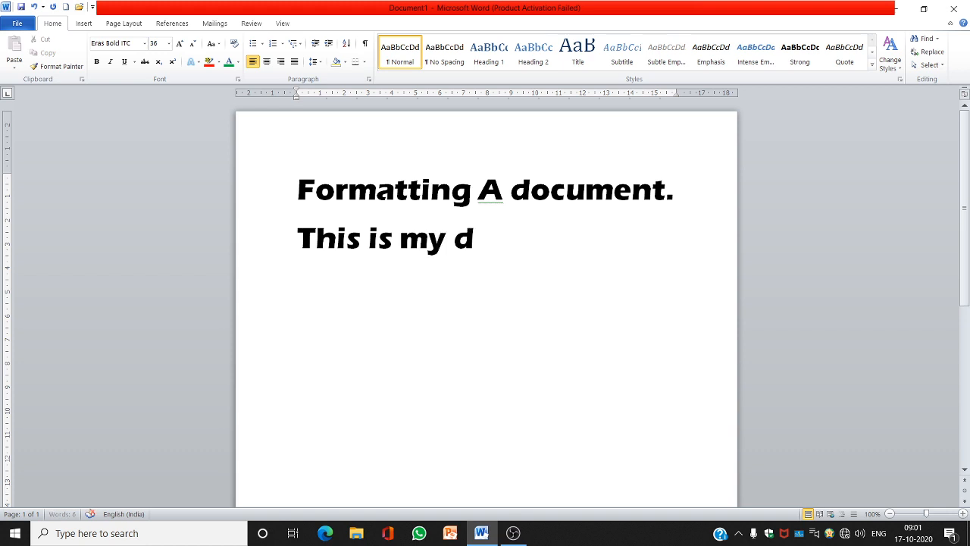
pyautogui.write('ocument.')
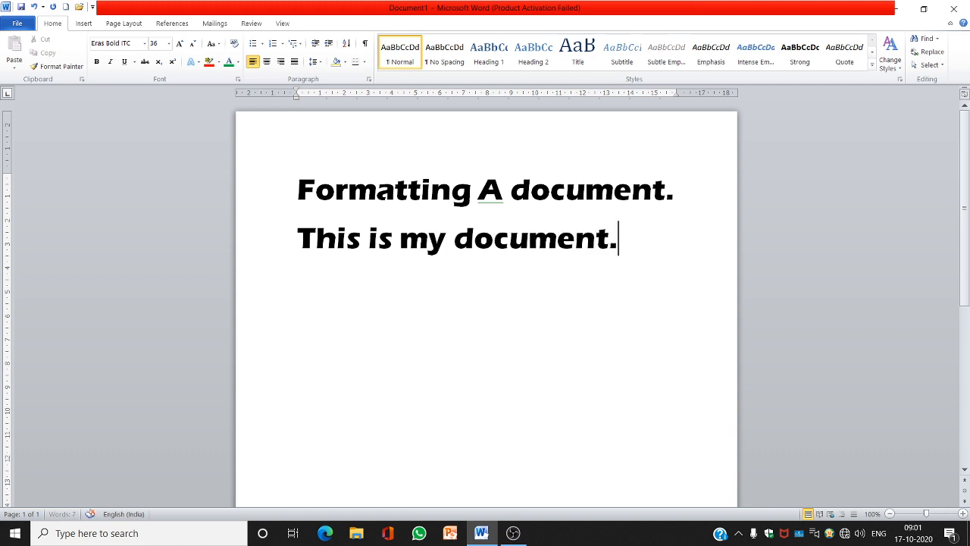
# Select the whole second line and change it to lowercase
pyautogui.hotkey('shift', 'Left')
pyautogui.hotkey('shift', 'Left')
pyautogui.hotkey('shift', 'Left')
pyautogui.hotkey('shift', 'Left')
pyautogui.hotkey('shift', 'Left')
pyautogui.hotkey('shift', 'Left')
pyautogui.hotkey('shift', 'Left')
pyautogui.hotkey('shift', 'Left')
pyautogui.hotkey('shift', 'Left')
pyautogui.hotkey('shift', 'Left')
pyautogui.hotkey('shift', 'Left')
pyautogui.hotkey('shift', 'Left')
pyautogui.hotkey('shift', 'Left')
pyautogui.hotkey('shift', 'Left')
pyautogui.hotkey('shift', 'Left')
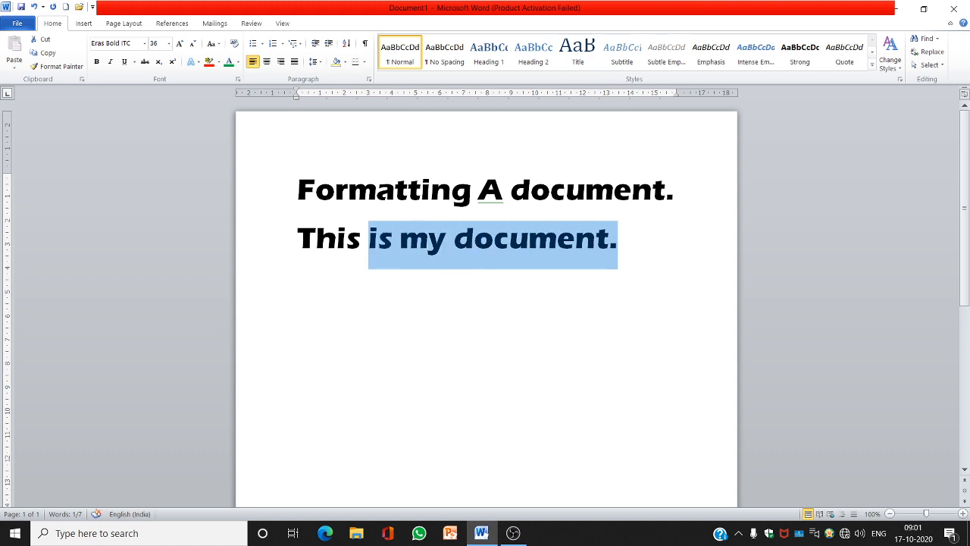
pyautogui.hotkey('shift', 'Left')
pyautogui.hotkey('shift', 'Left')
pyautogui.hotkey('shift', 'Left')
pyautogui.hotkey('shift', 'Left')
pyautogui.hotkey('shift', 'Left')
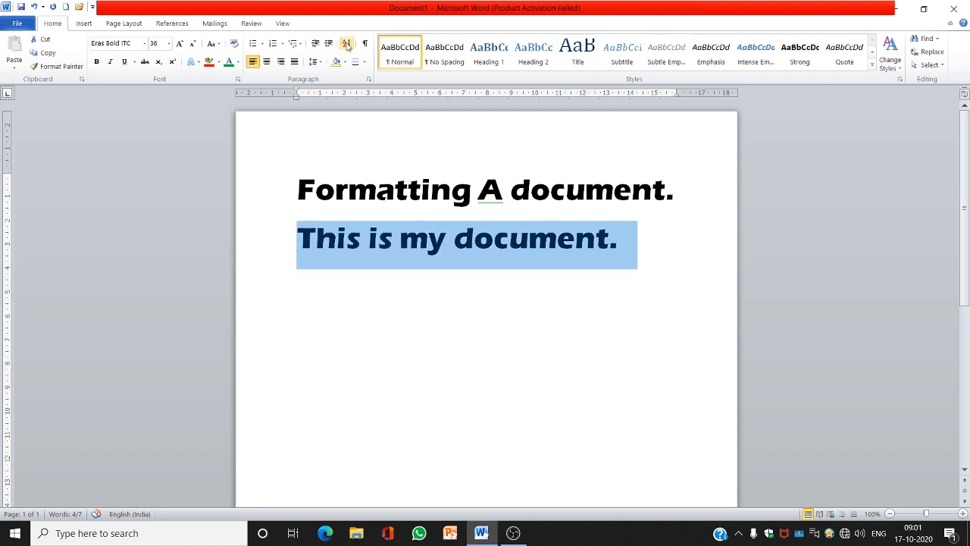
pyautogui.click(219, 45)
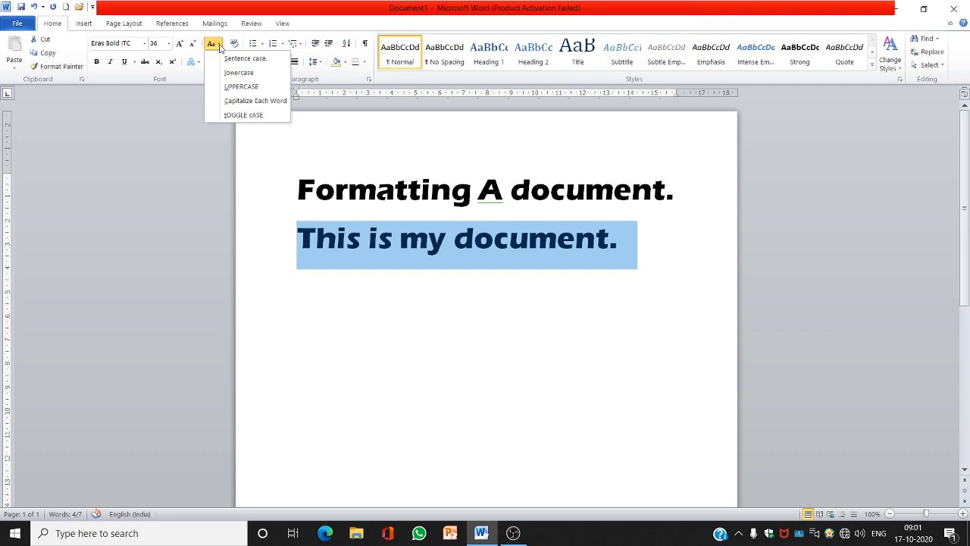
pyautogui.click(224, 72)
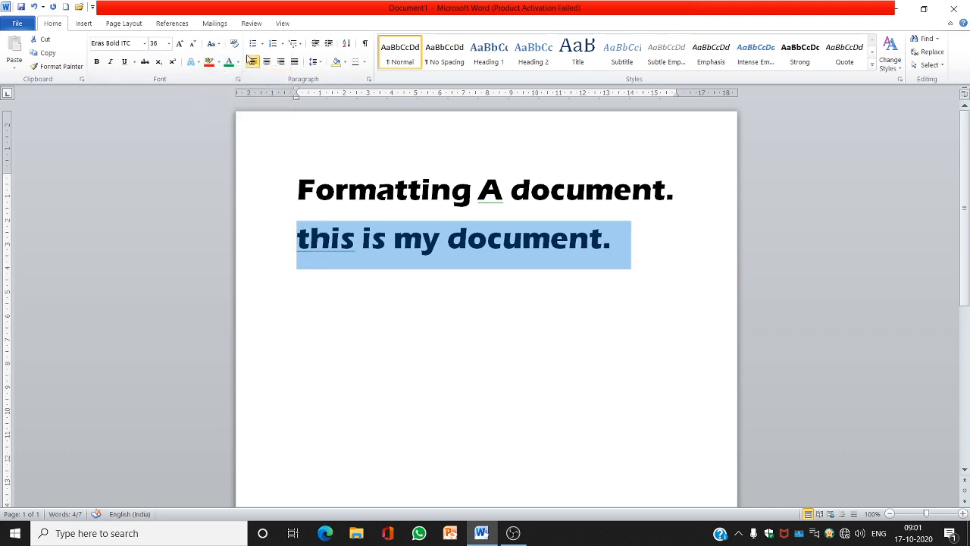
# Change the second line to Sentence case, then to UPPERCASE
pyautogui.click(216, 44)
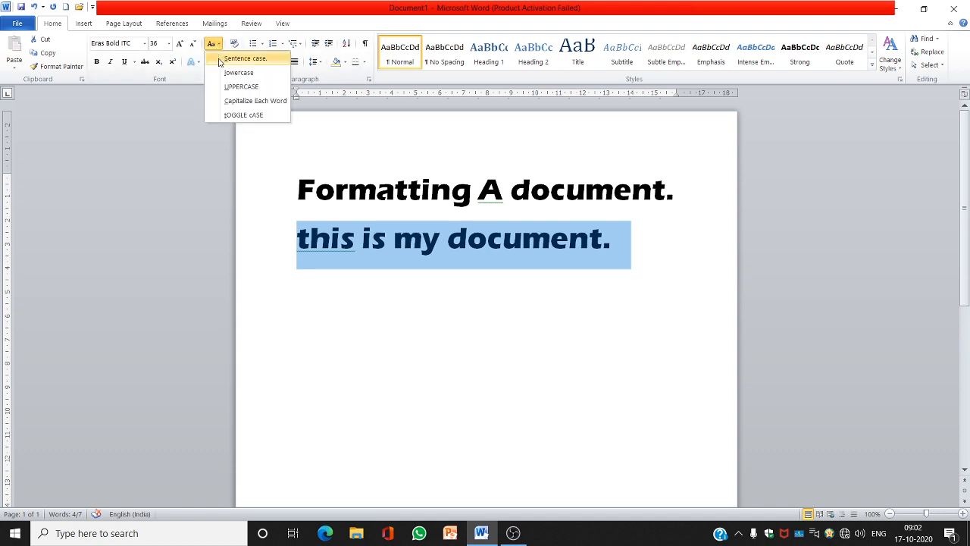
pyautogui.click(244, 58)
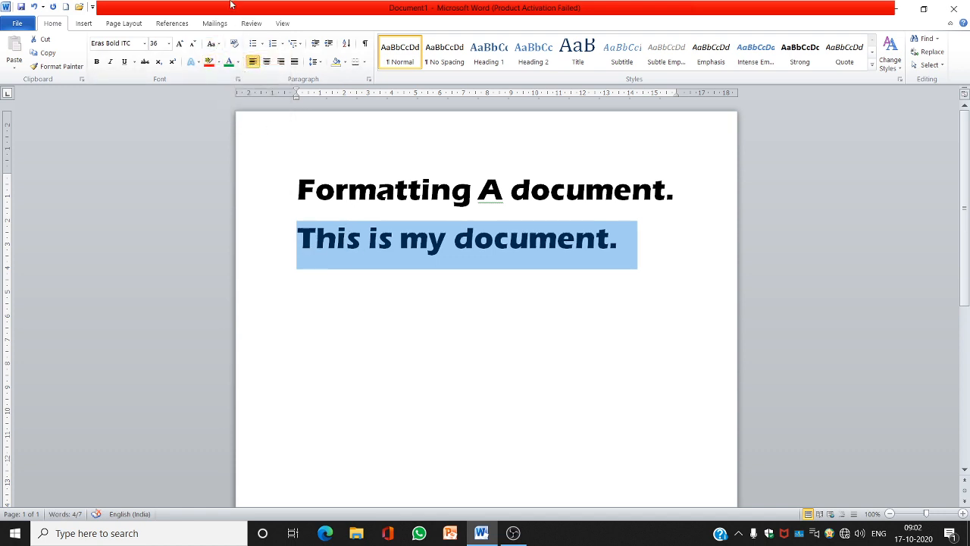
pyautogui.click(216, 44)
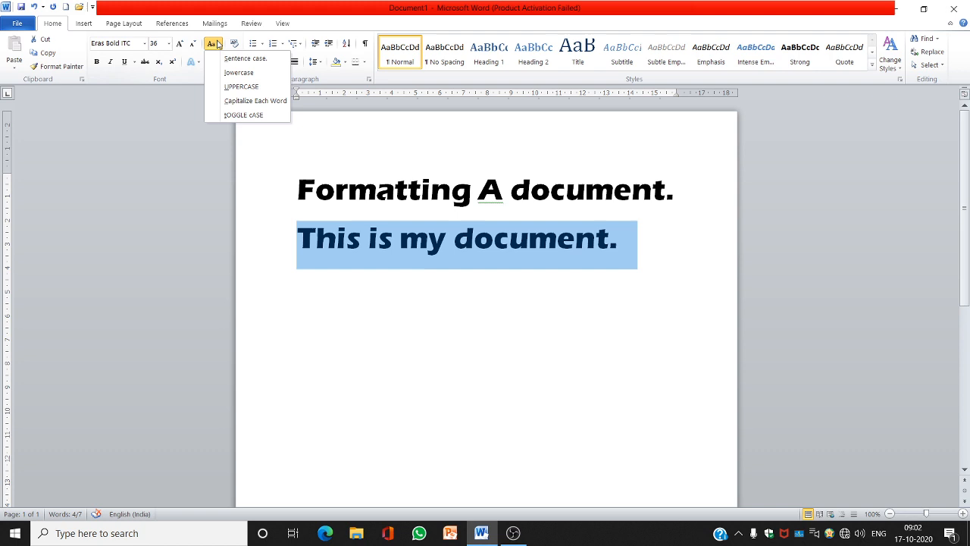
pyautogui.click(235, 87)
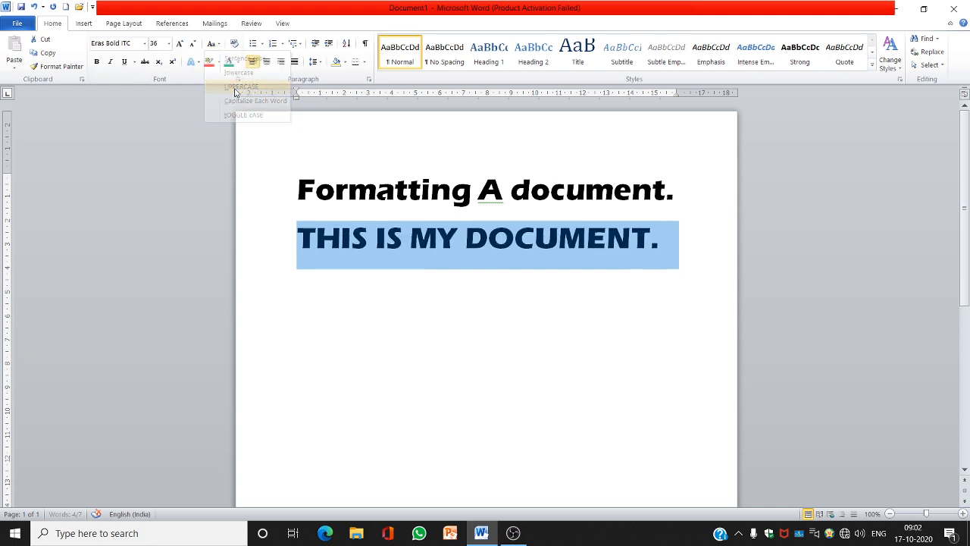
# Change the second line to Capitalize Each Word, then to tOGGLE cASE
pyautogui.click(215, 45)
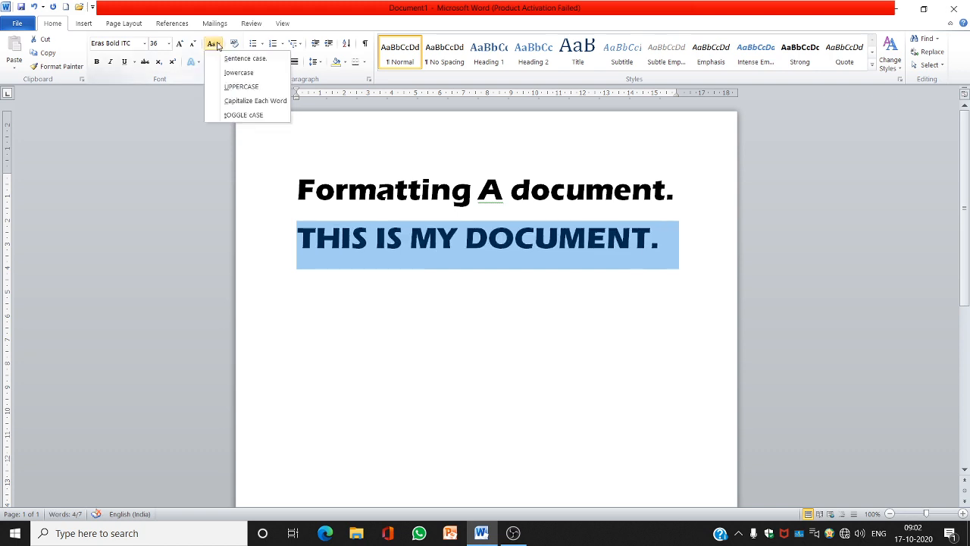
pyautogui.click(245, 103)
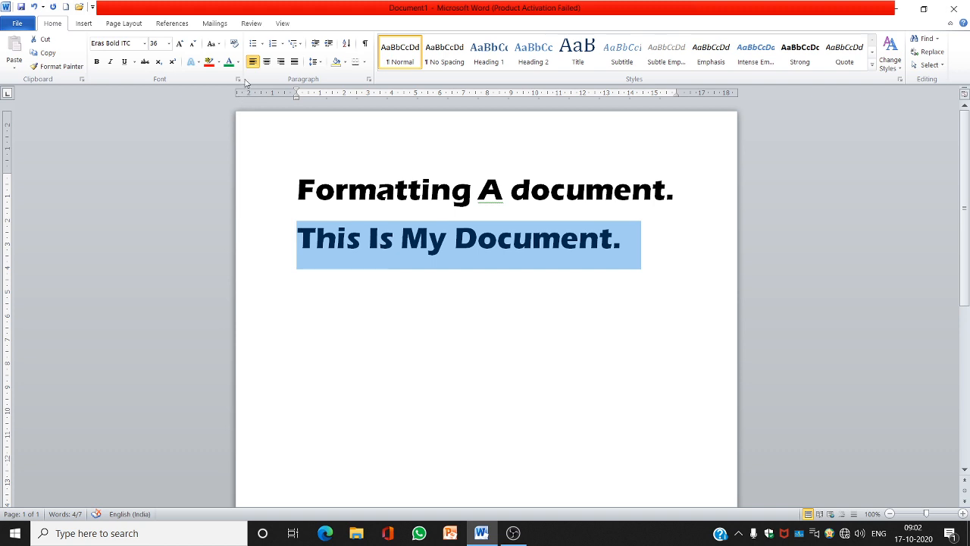
pyautogui.click(213, 44)
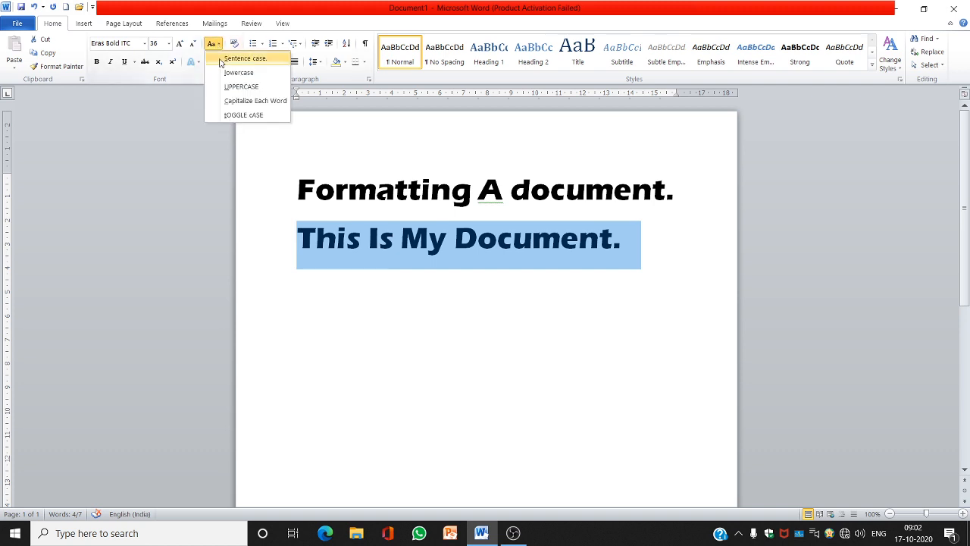
pyautogui.click(244, 115)
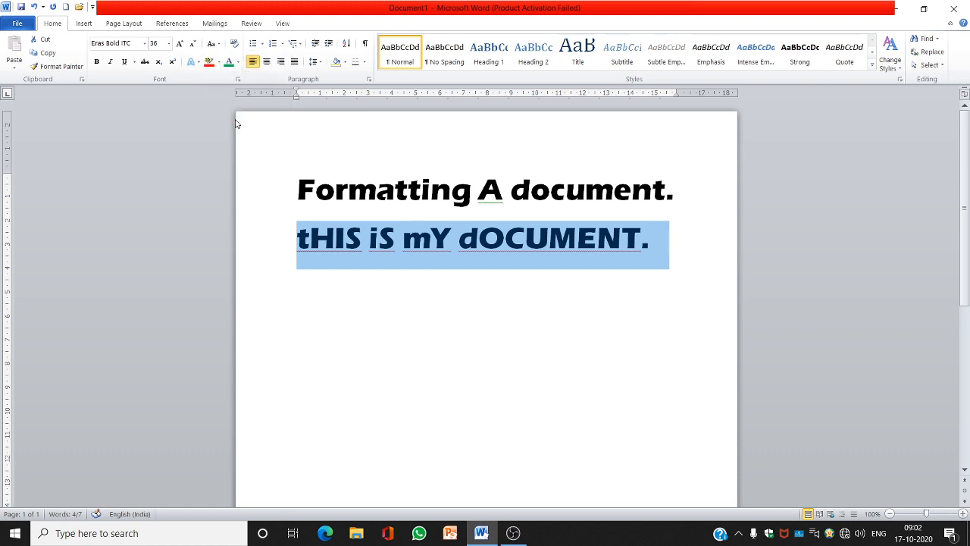
# Set the second line back to Sentence case
pyautogui.click(213, 44)
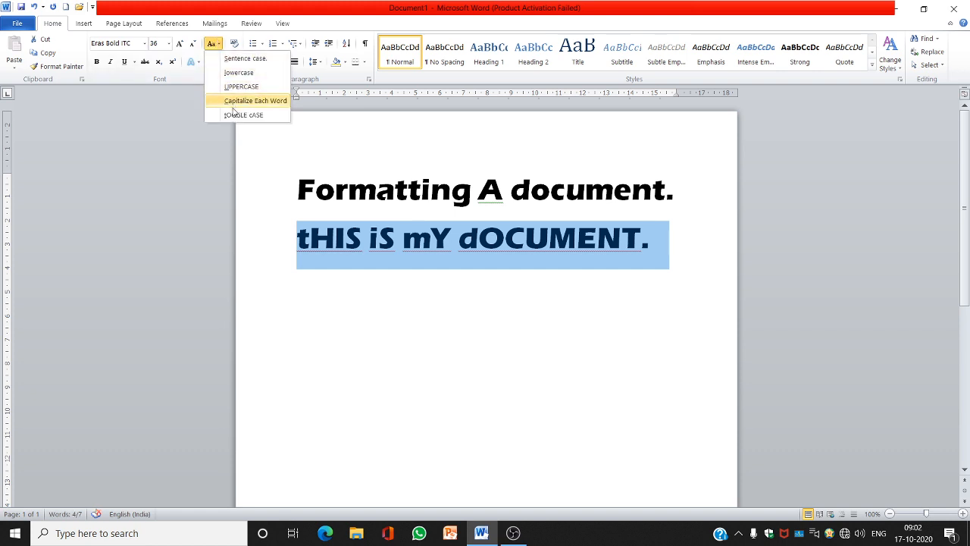
pyautogui.click(233, 60)
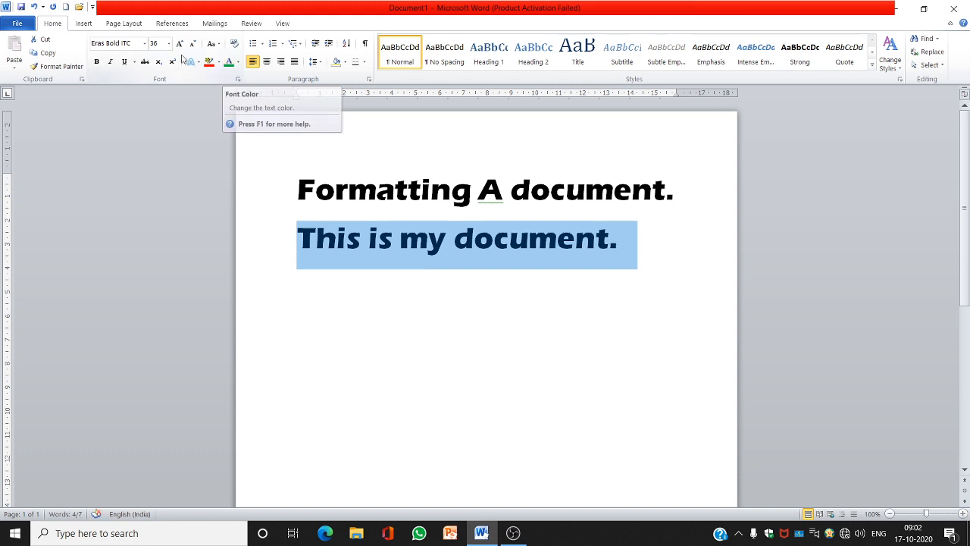
# Apply bold, italic and underline to the second line
pyautogui.click(97, 63)
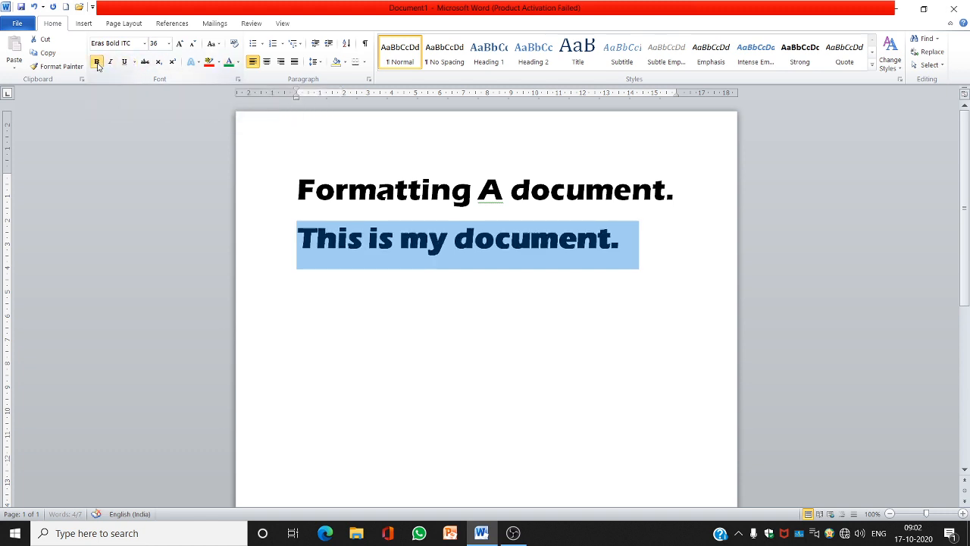
pyautogui.click(110, 63)
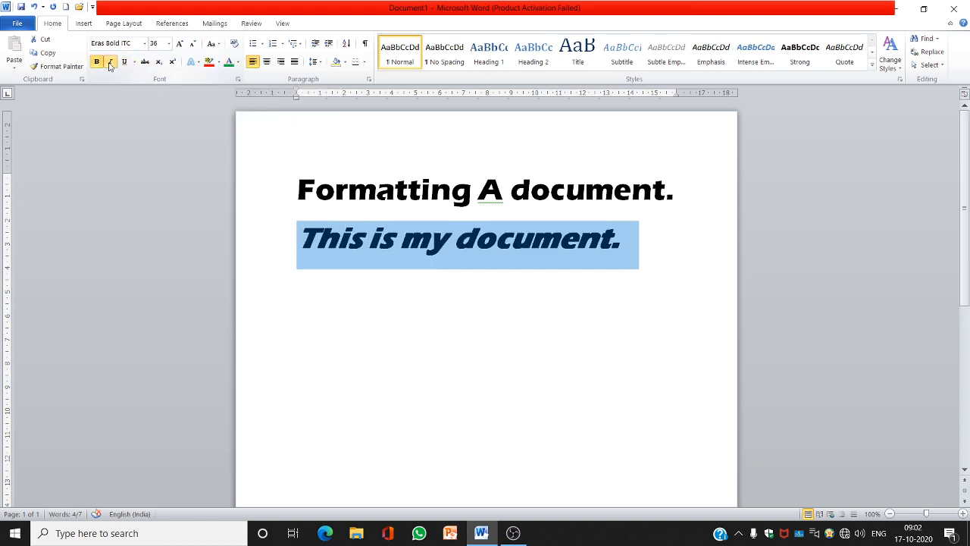
pyautogui.click(125, 62)
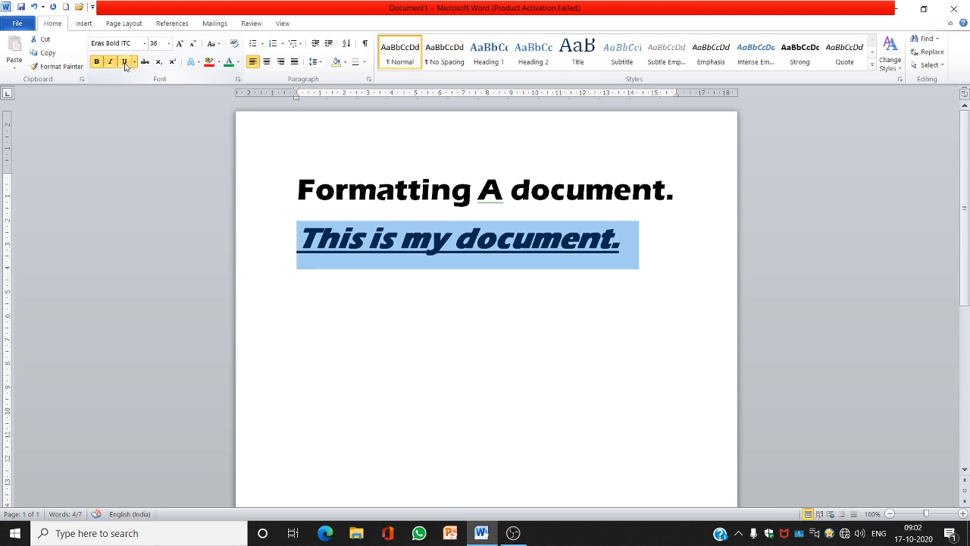
# Remove the underline, italic and bold from the second line
pyautogui.click(125, 63)
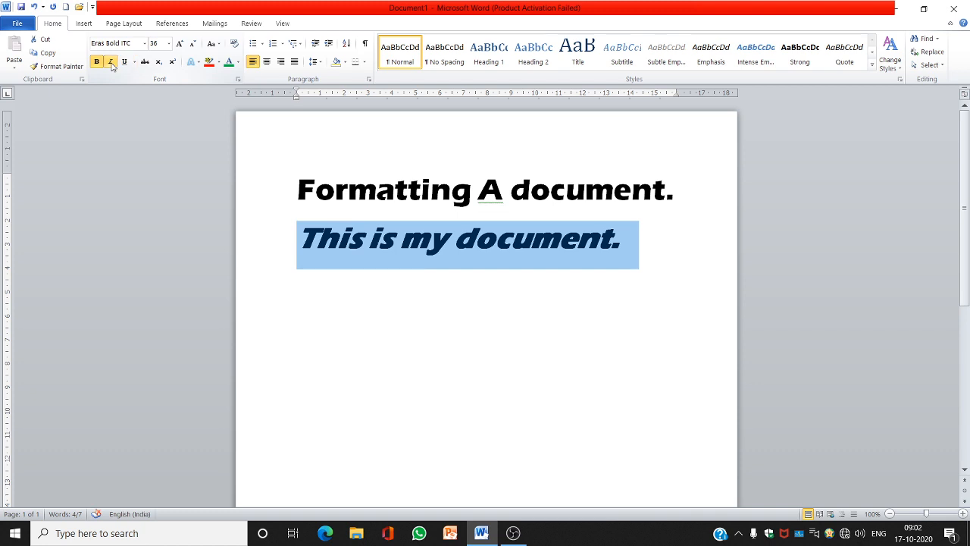
pyautogui.click(110, 63)
pyautogui.click(97, 62)
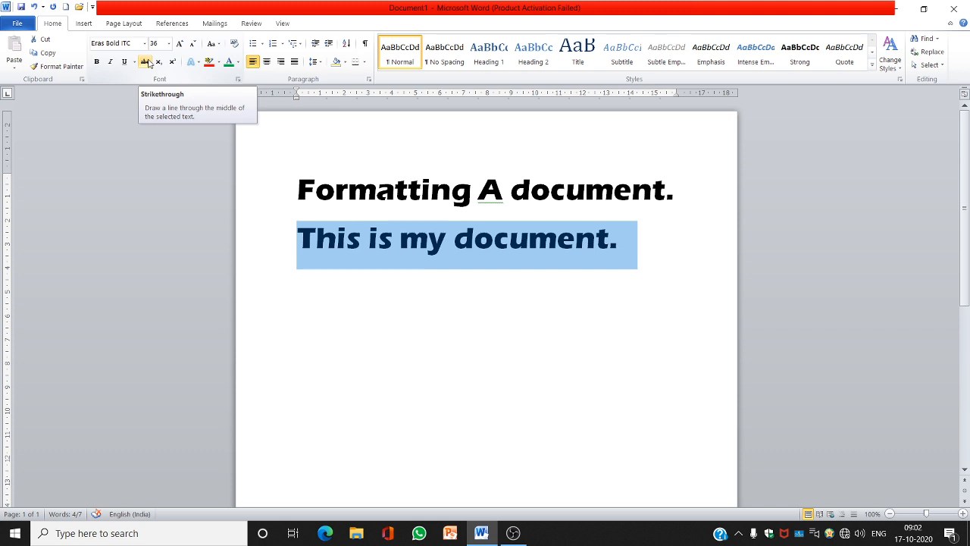
# Apply and then remove strikethrough on the second line
pyautogui.click(144, 62)
pyautogui.click(144, 62)
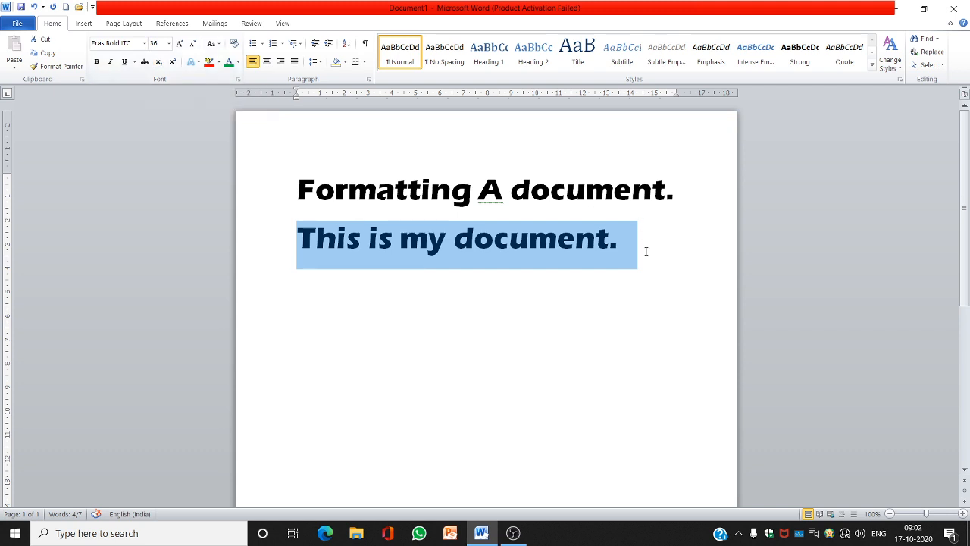
# Start a new empty line below the second line
pyautogui.click(646, 250)
pyautogui.press('Return')
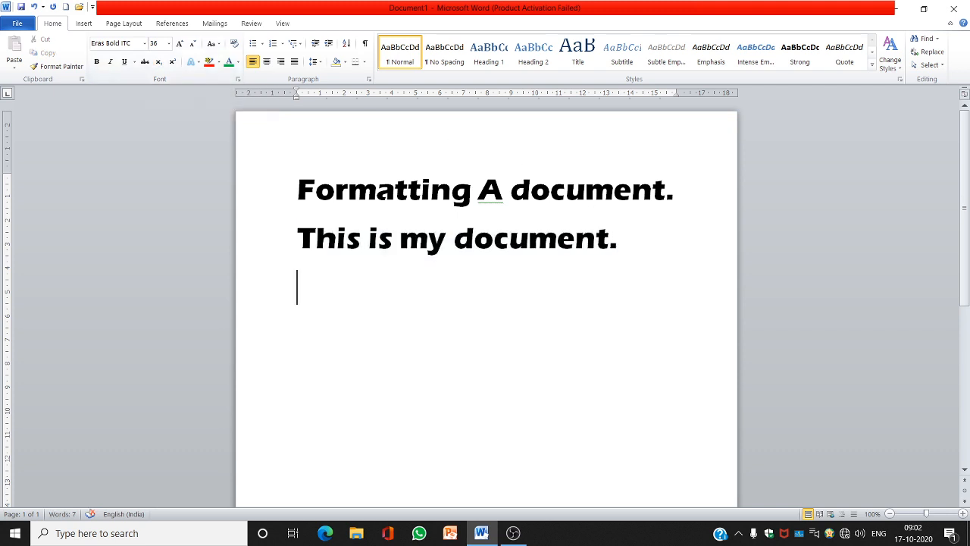
# Type H2O on the new line and make its 2 a subscript
pyautogui.write('H2')
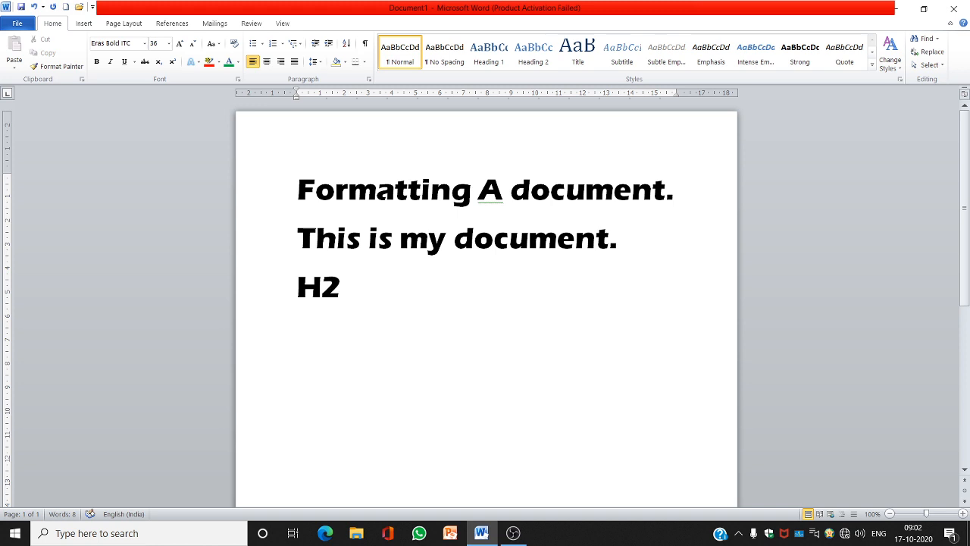
pyautogui.write('O')
pyautogui.press('Left')
pyautogui.hotkey('shift', 'Left')
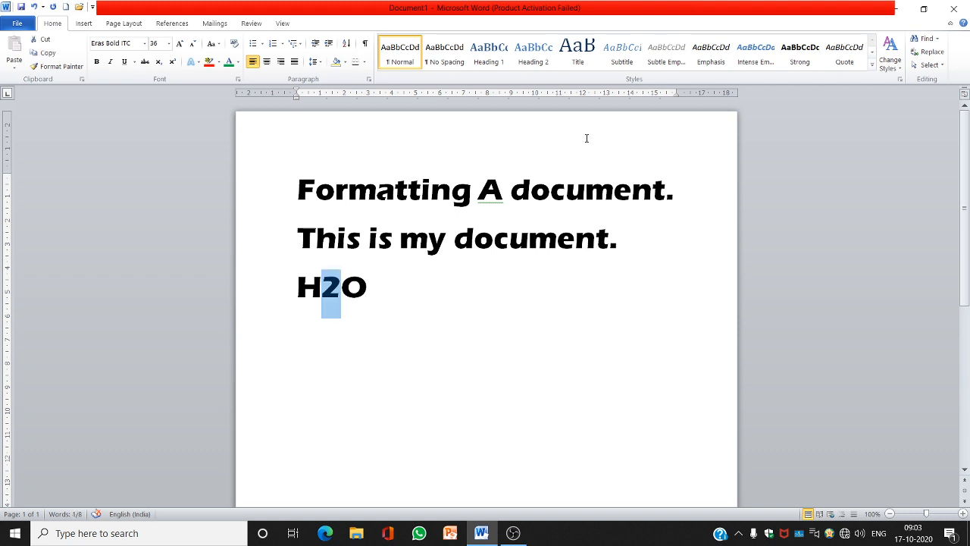
pyautogui.click(159, 63)
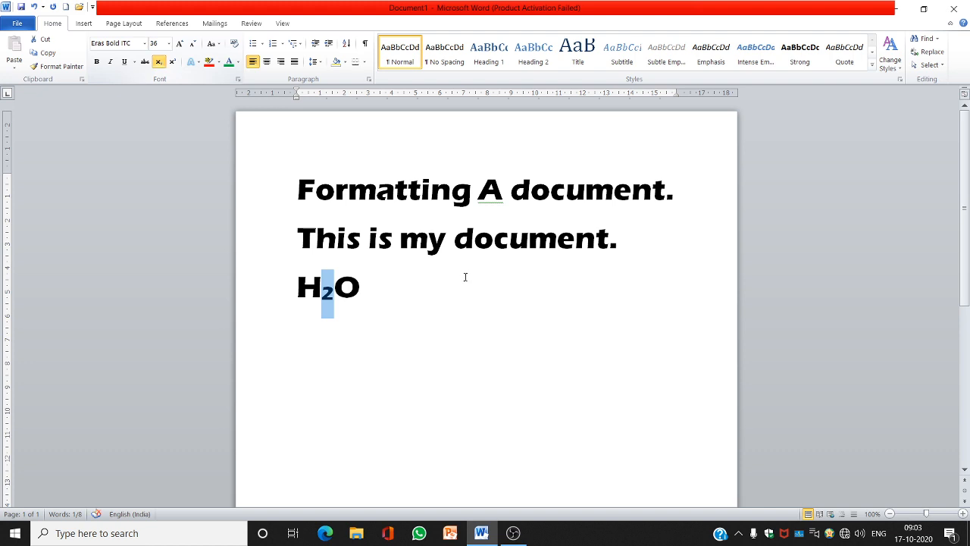
pyautogui.click(376, 299)
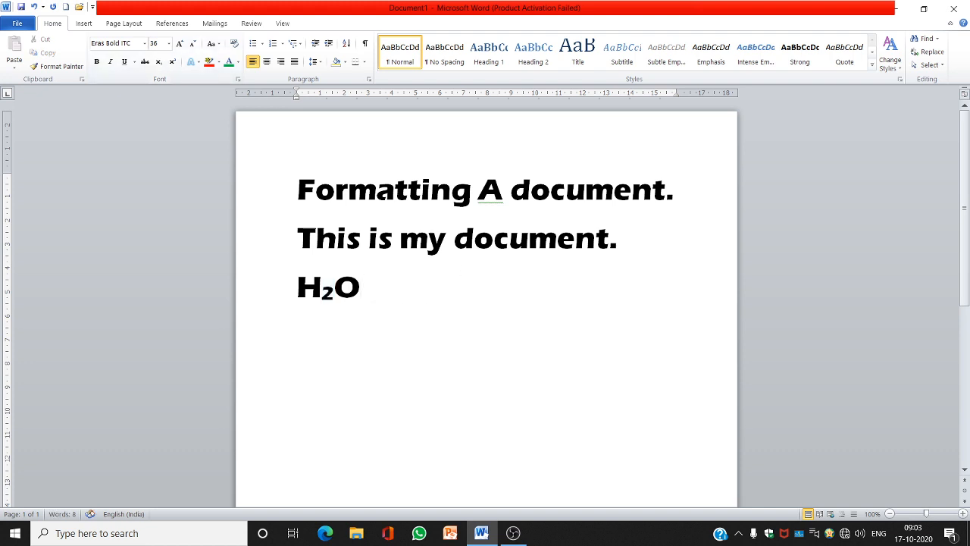
# Start a new line and type A2 + B2
pyautogui.press('Return')
pyautogui.write('A2 +')
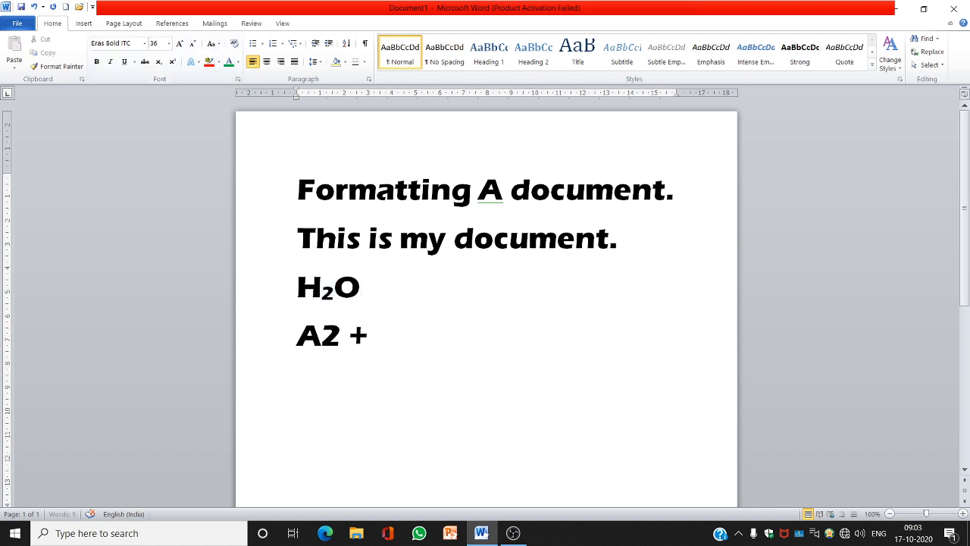
pyautogui.write(' B2')
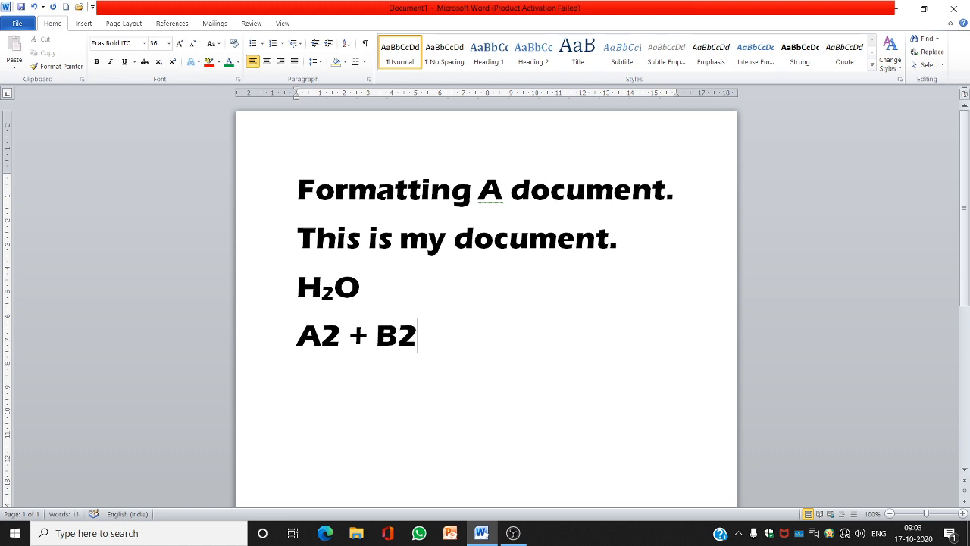
# Make both 2s in A2 + B2 superscript
pyautogui.click(377, 336)
pyautogui.press('Left')
pyautogui.hotkey('shift', 'Left')
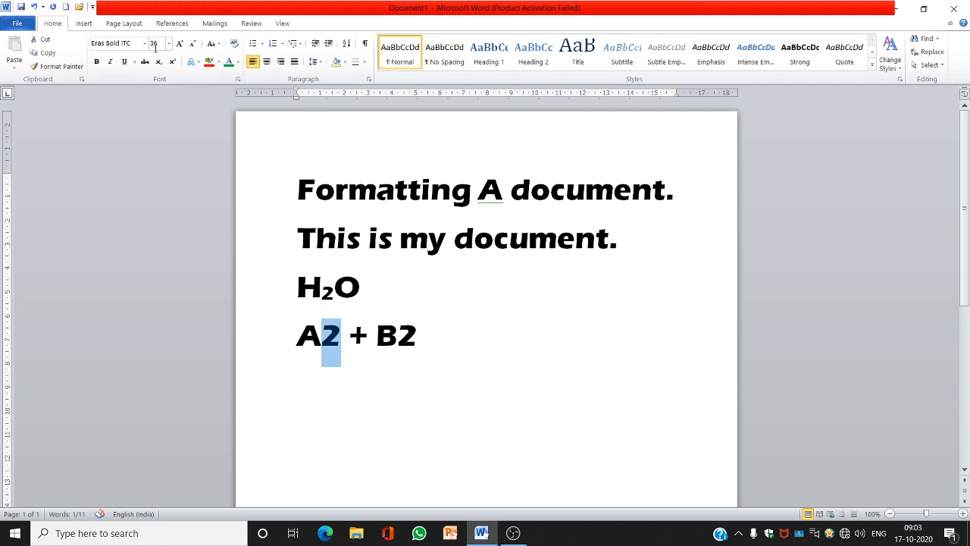
pyautogui.click(173, 64)
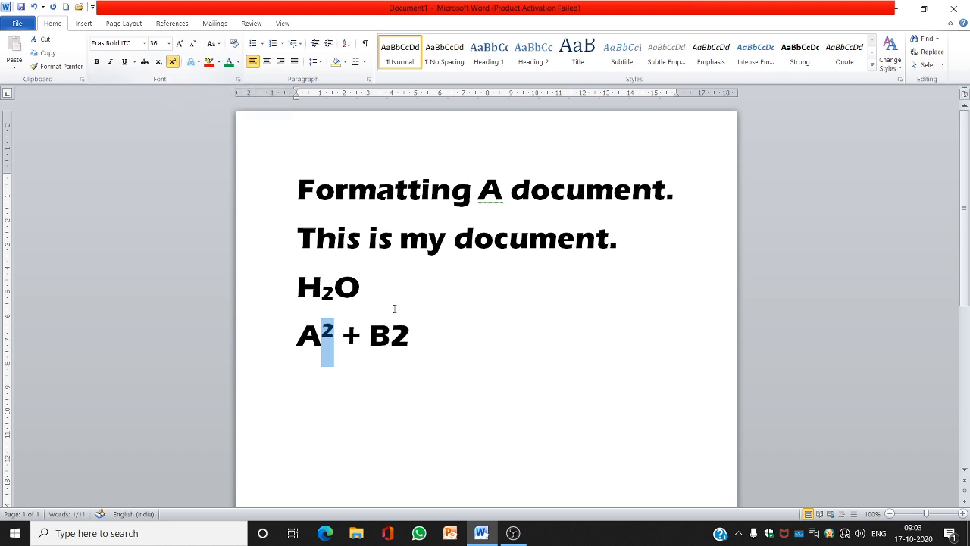
pyautogui.click(411, 331)
pyautogui.hotkey('shift', 'Left')
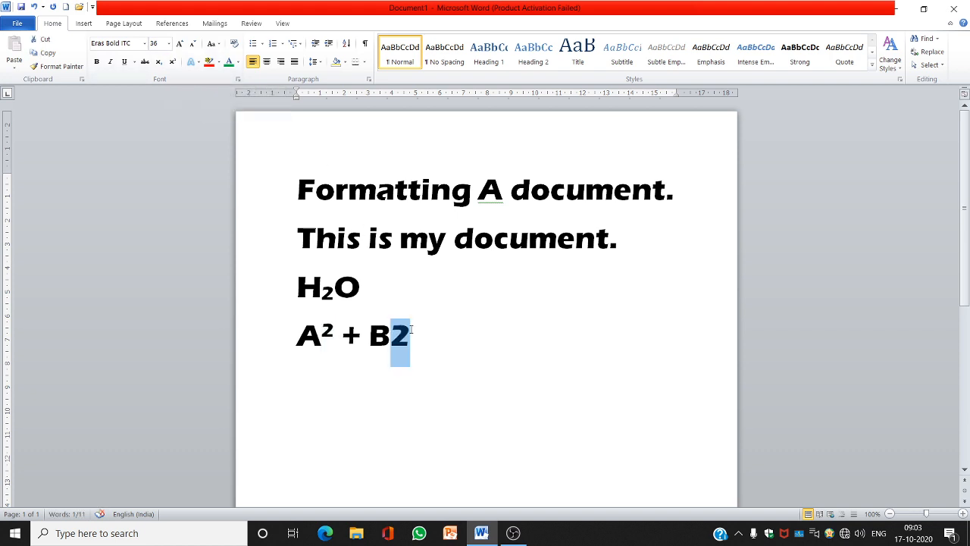
pyautogui.click(173, 62)
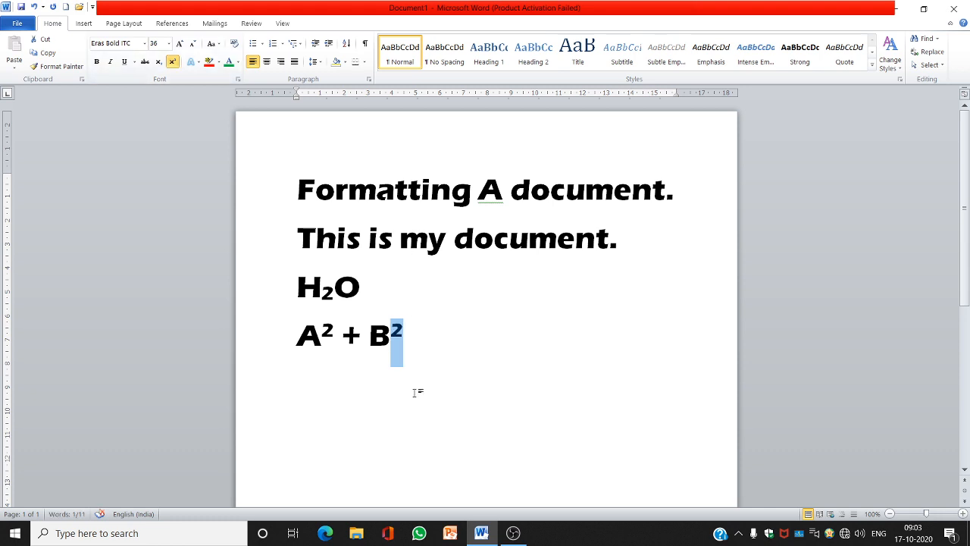
pyautogui.click(332, 367)
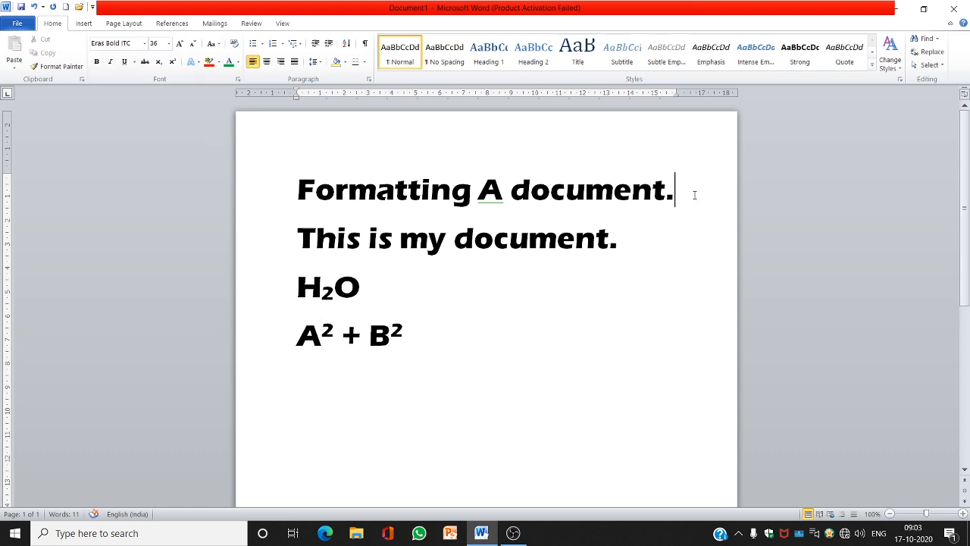
# Apply the Fill - Red, Accent 2, Double Outline - Accent 2 text effect to "document." in the first line
pyautogui.moveTo(694, 194); pyautogui.dragTo(587, 190)
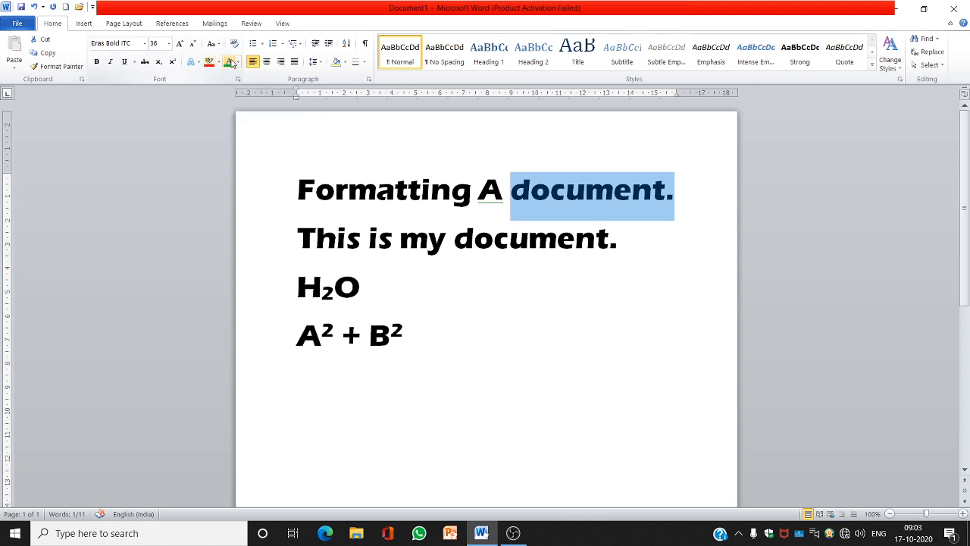
pyautogui.click(200, 64)
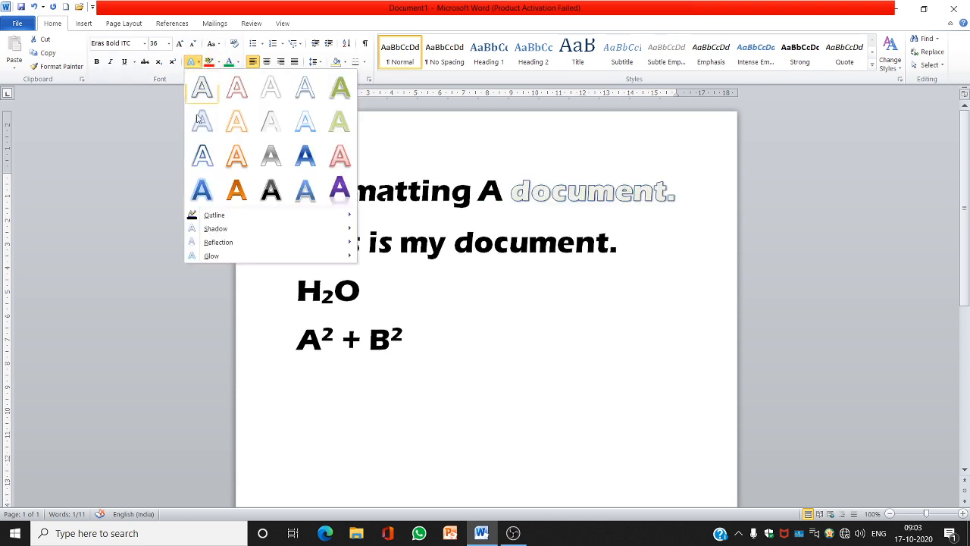
pyautogui.click(340, 155)
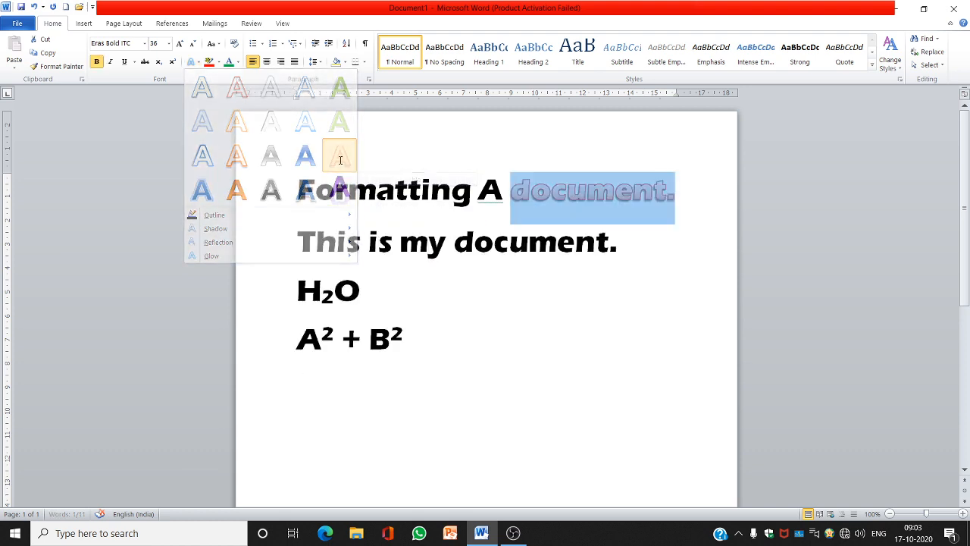
# Highlight "document." in the first line in yellow
pyautogui.click(220, 63)
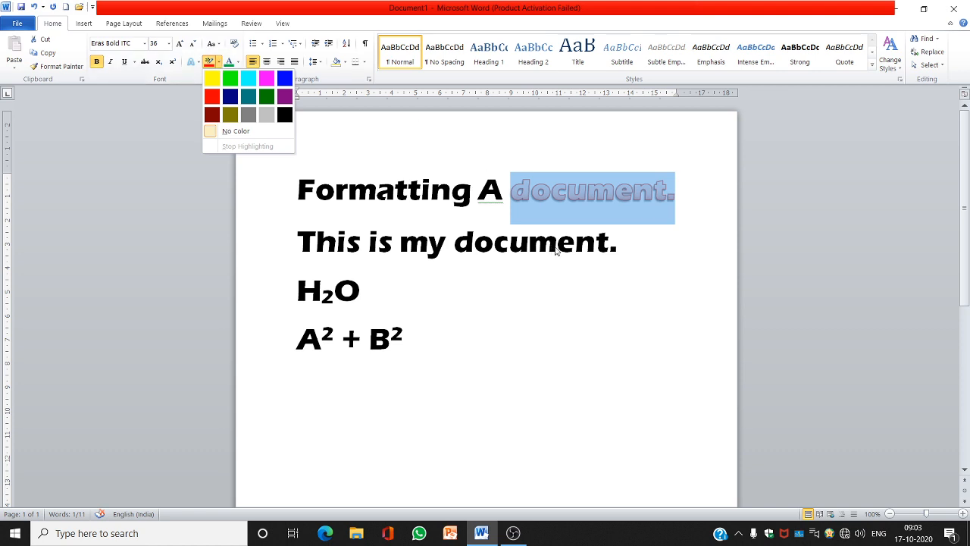
pyautogui.click(216, 82)
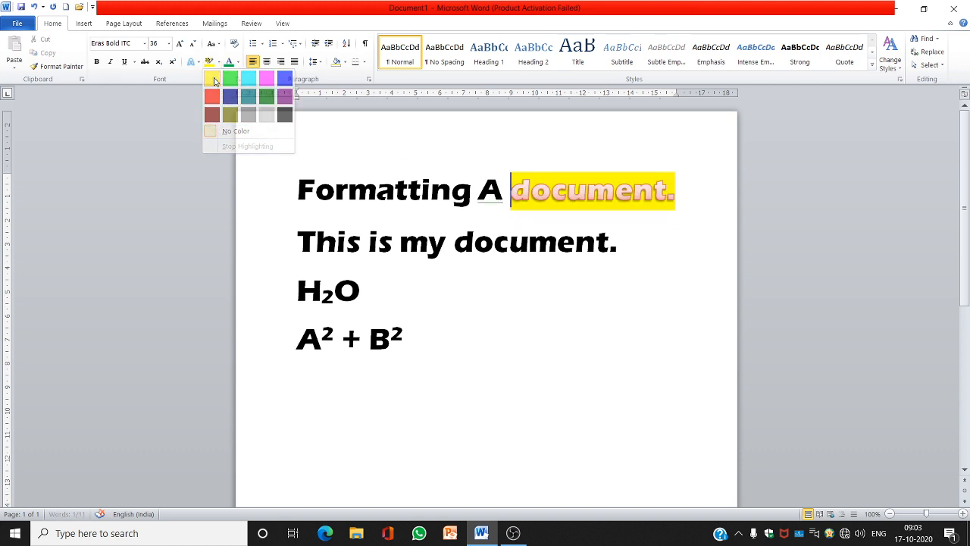
pyautogui.click(444, 306)
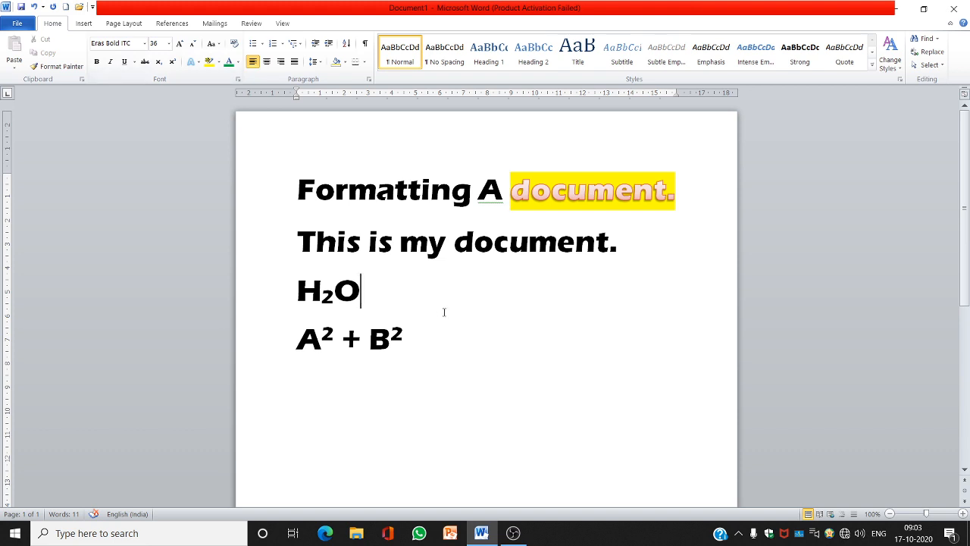
# Highlight "my document." on the second line in turquoise with the highlighter
pyautogui.click(219, 63)
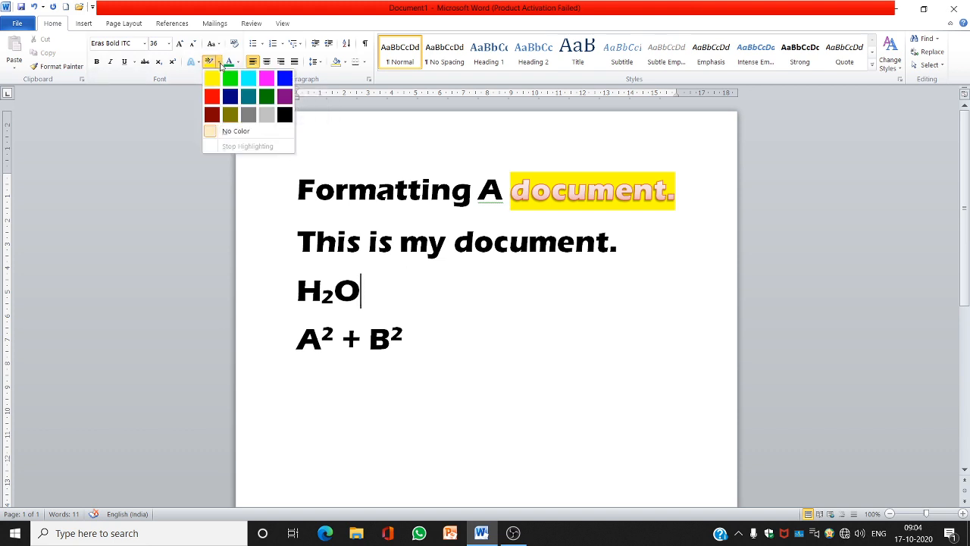
pyautogui.click(267, 114)
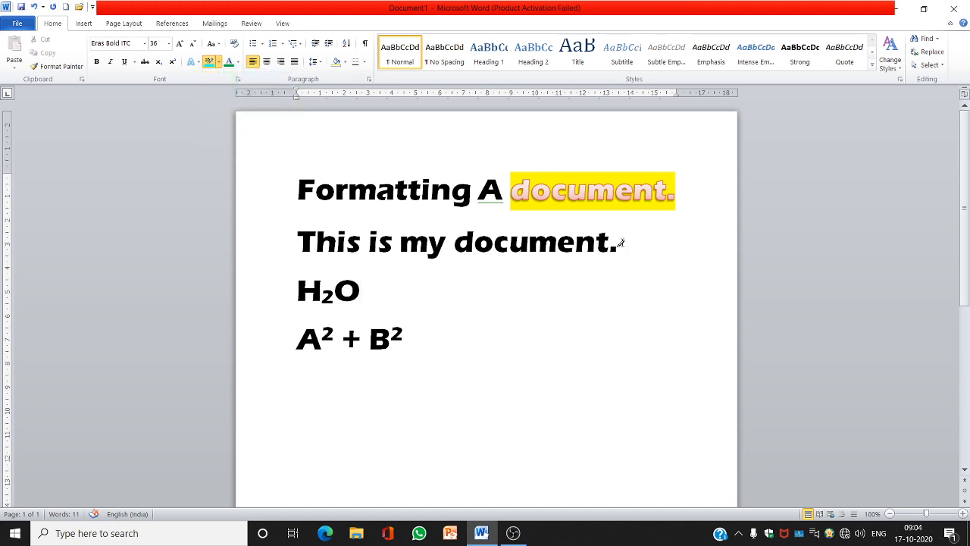
pyautogui.moveTo(620, 243); pyautogui.dragTo(421, 231)
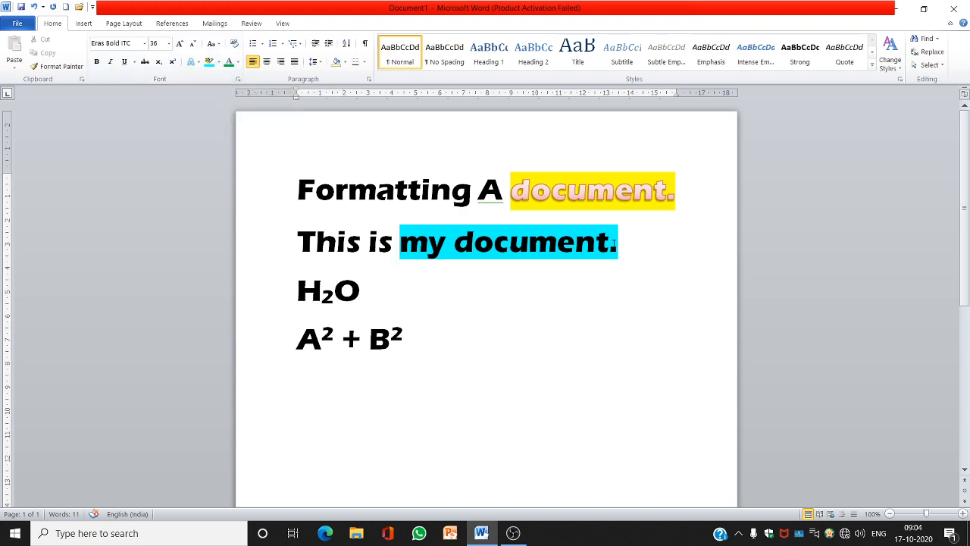
# Colour "my document" on the second line red and clear all its formatting
pyautogui.moveTo(609, 243); pyautogui.dragTo(401, 244)
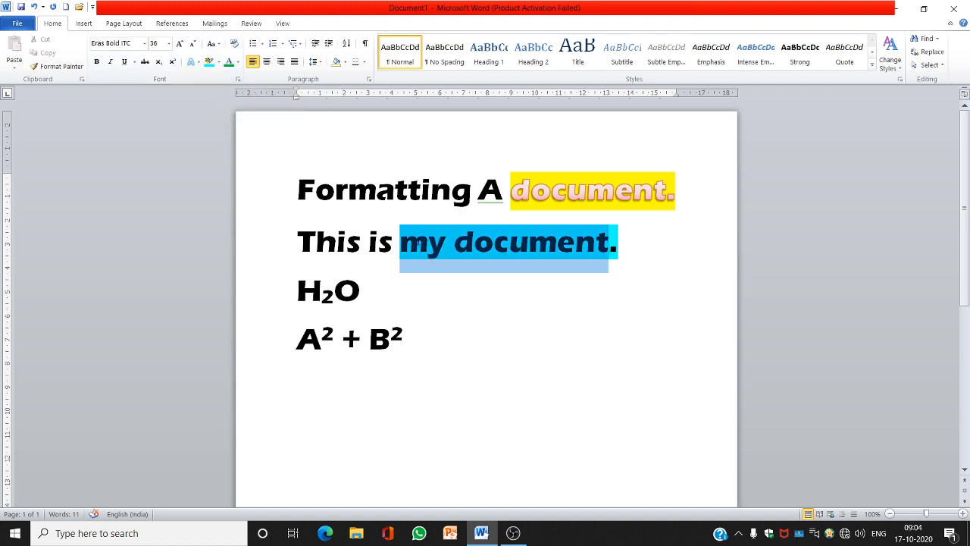
pyautogui.click(237, 62)
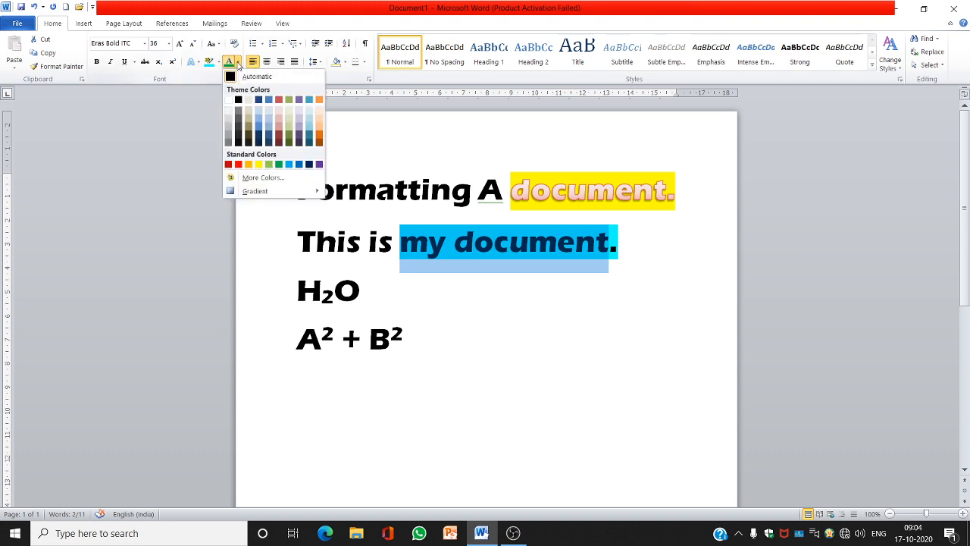
pyautogui.click(228, 165)
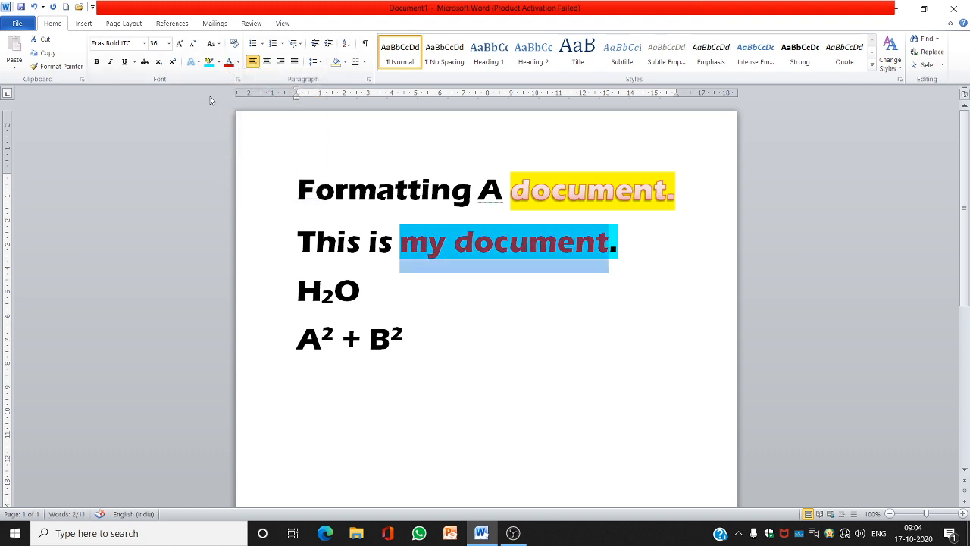
pyautogui.click(234, 45)
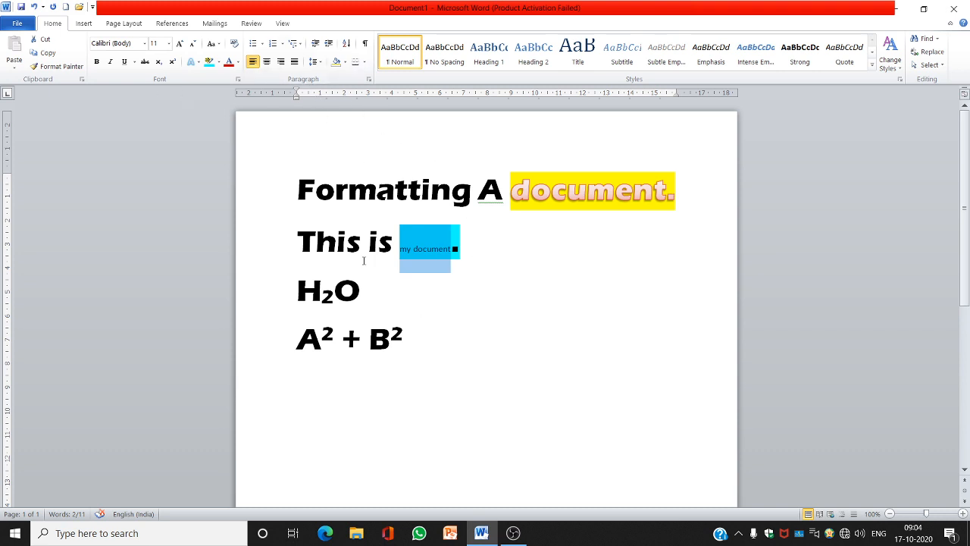
# Select all four lines and apply the four-diamond bullet style to them
pyautogui.click(299, 191)
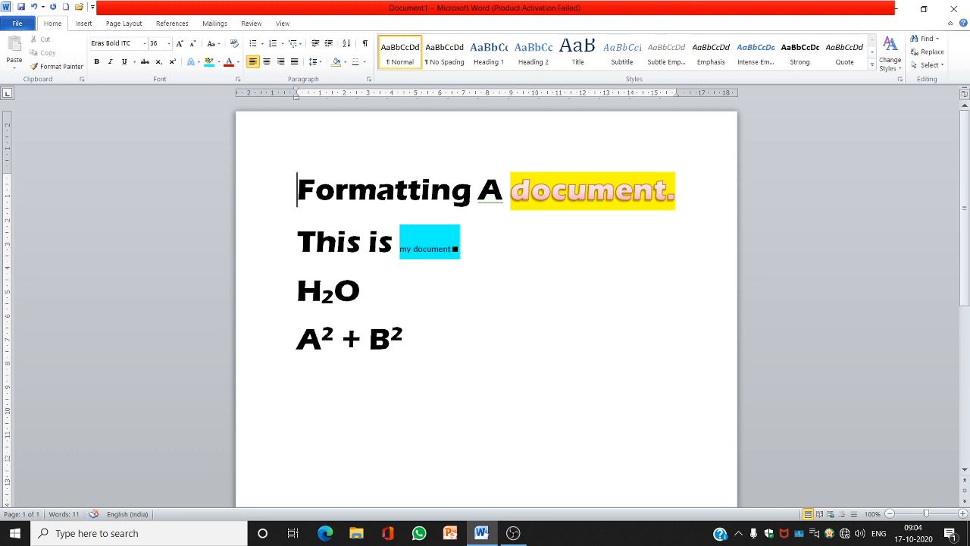
pyautogui.hotkey('shift', 'Down')
pyautogui.hotkey('shift', 'Down')
pyautogui.hotkey('shift', 'Down')
pyautogui.hotkey('shift', 'Down')
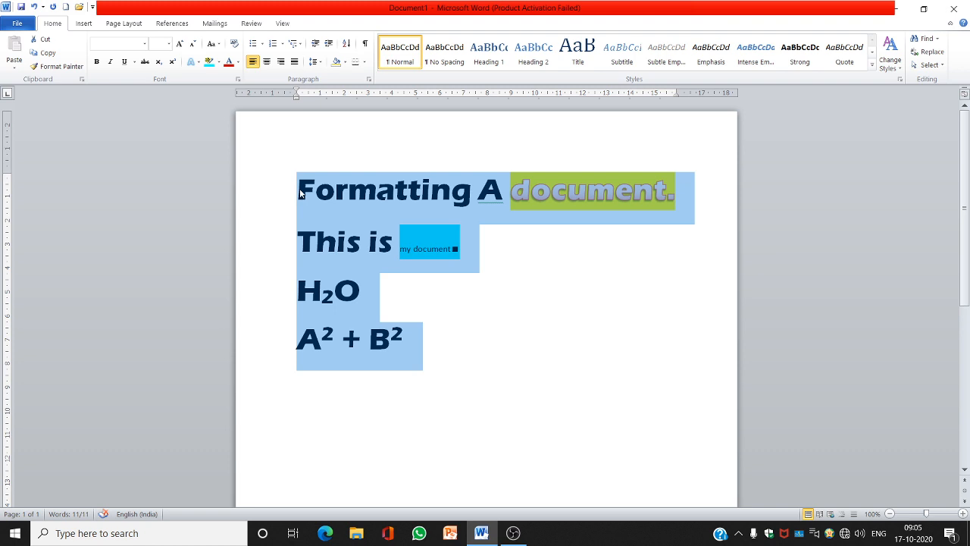
pyautogui.click(264, 47)
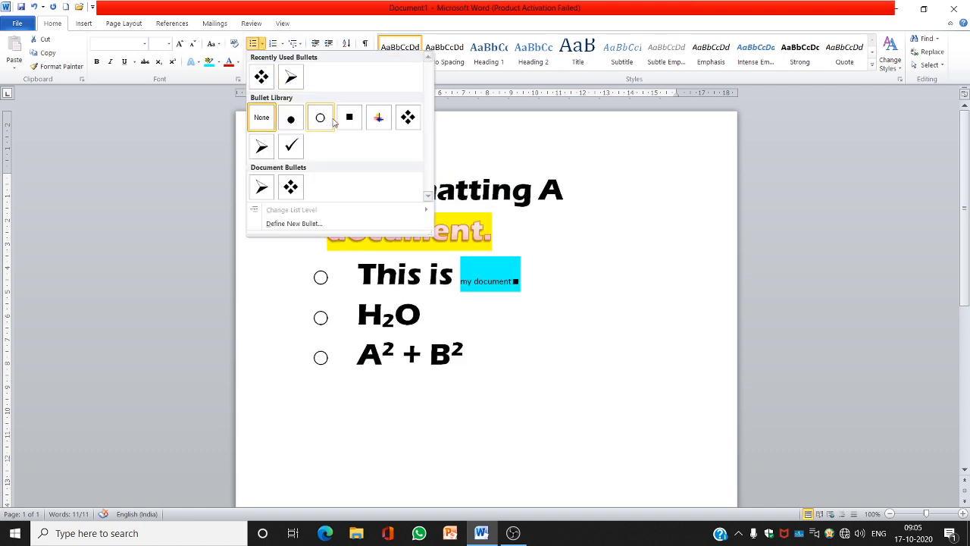
pyautogui.click(407, 119)
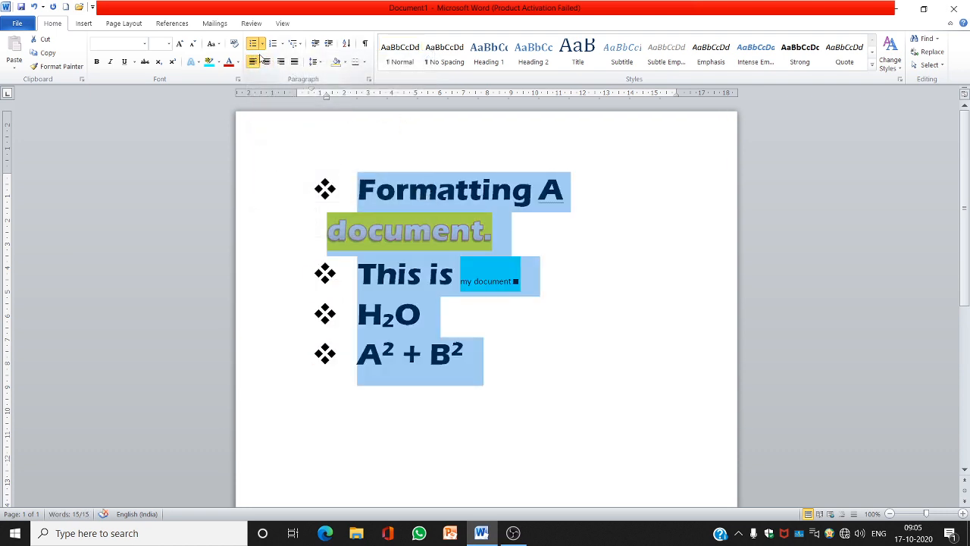
# Change the selected lines to a 1. 2. 3. numbered list
pyautogui.click(283, 44)
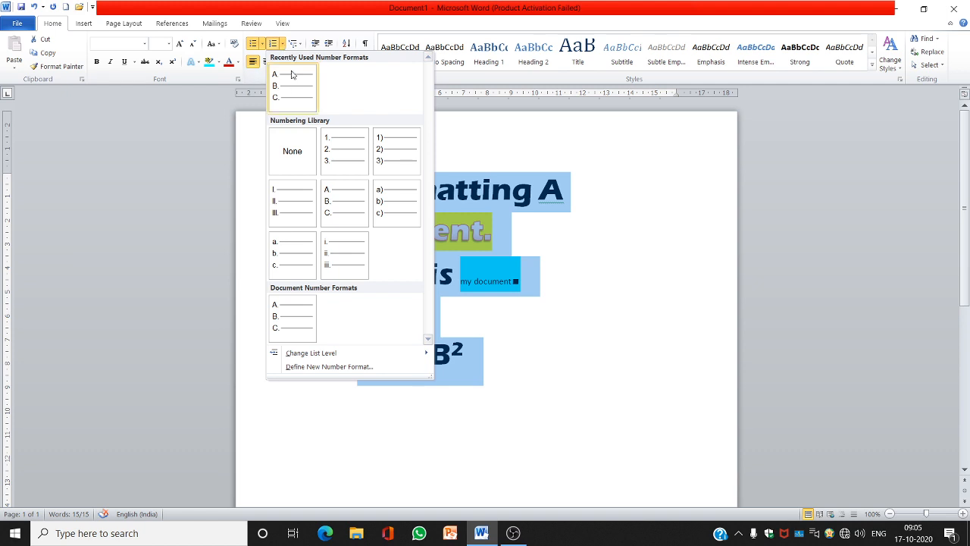
pyautogui.click(336, 157)
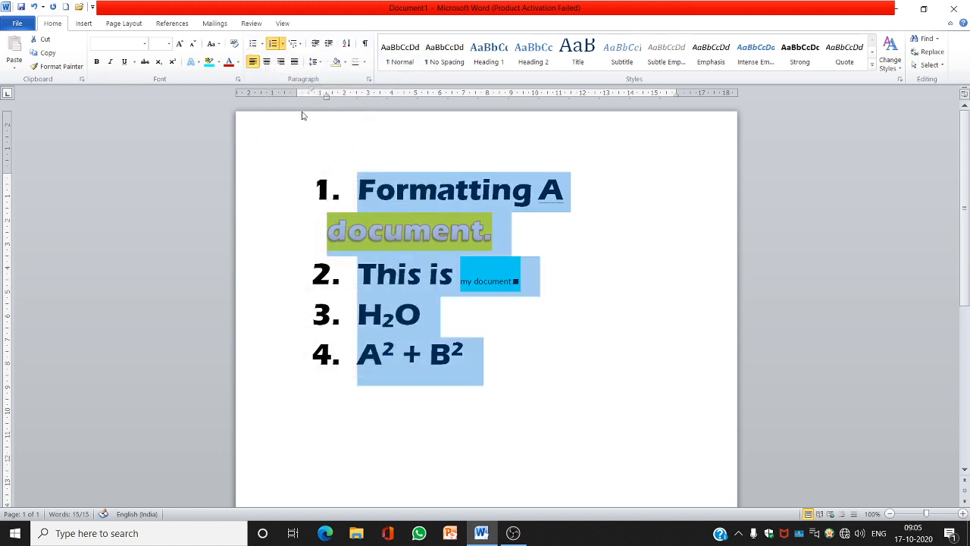
pyautogui.click(283, 47)
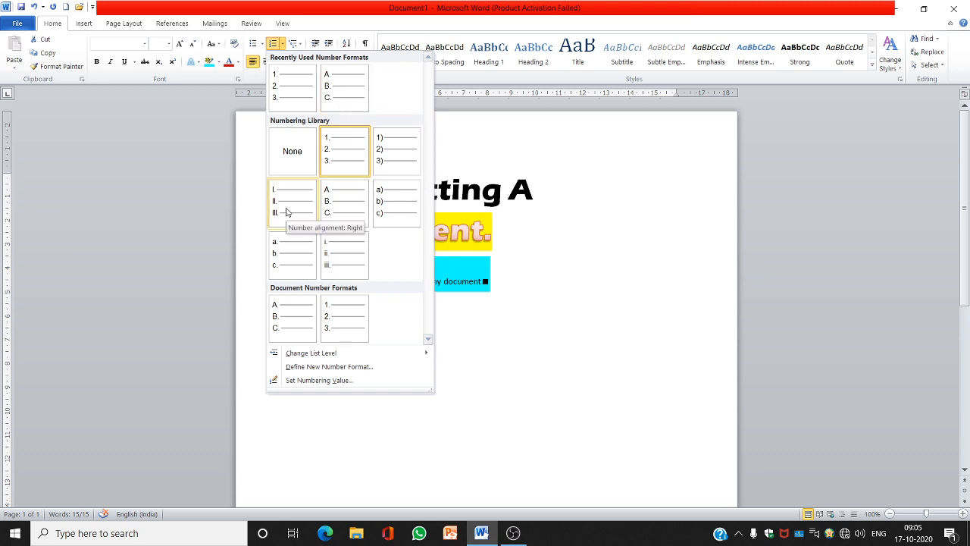
pyautogui.click(592, 210)
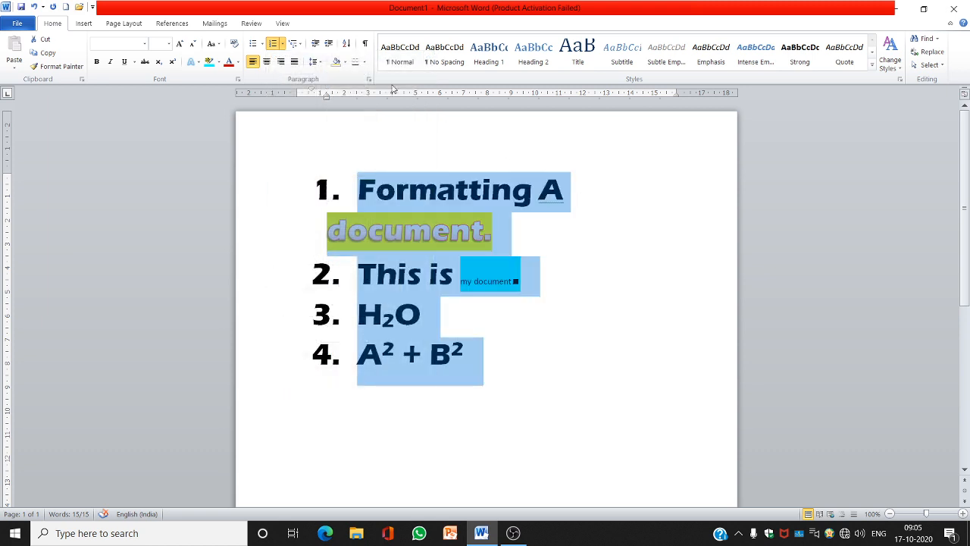
# Open the multilevel list styles for the selected lines
pyautogui.click(301, 47)
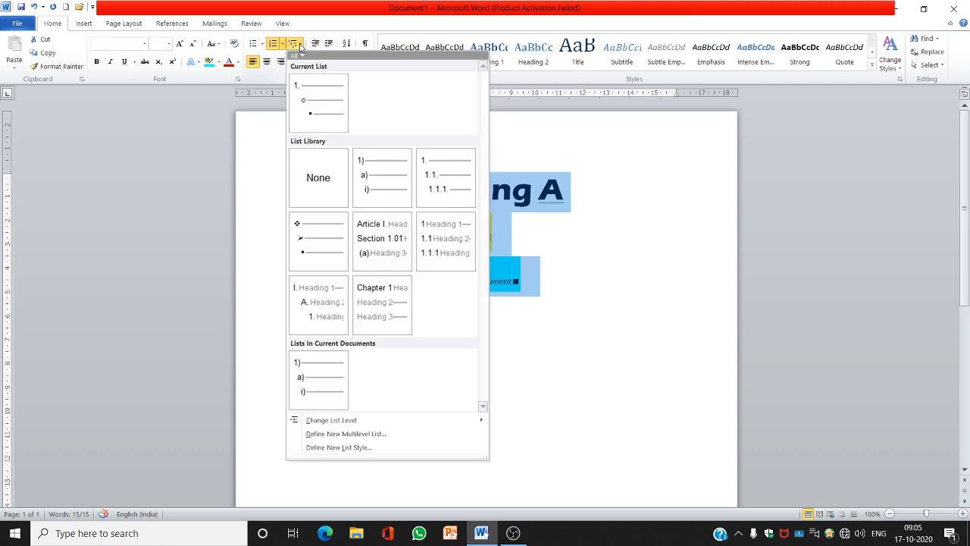
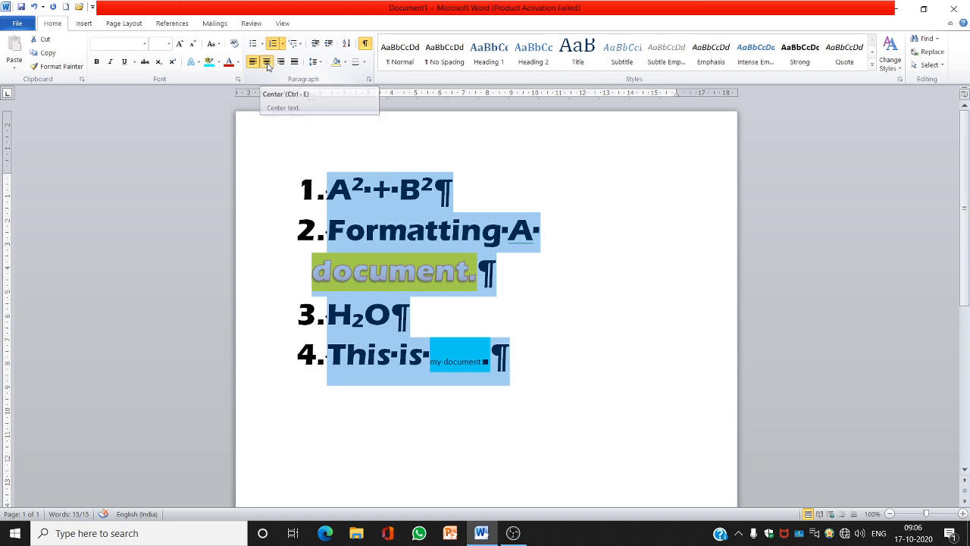
# Switch the selected list lines through centre, right and justified alignment
pyautogui.click(267, 64)
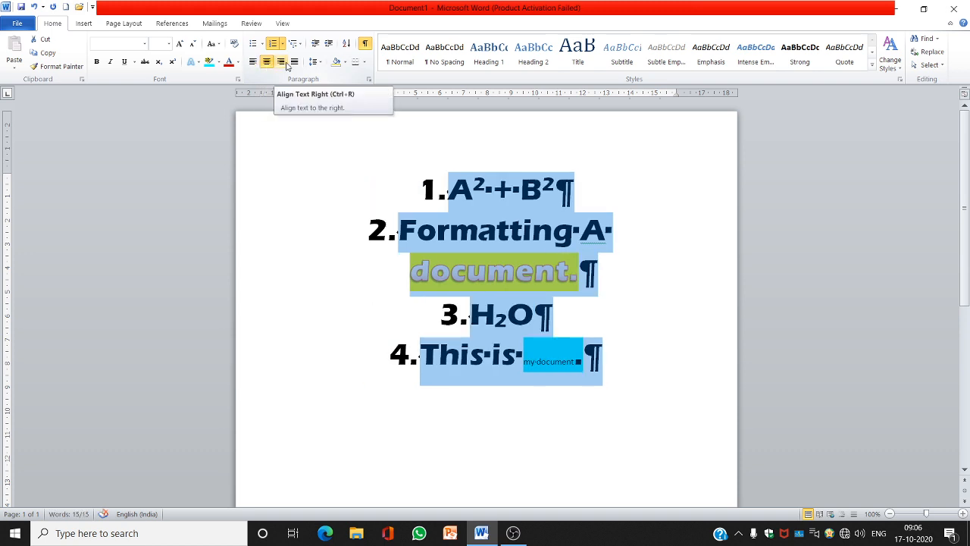
pyautogui.click(286, 65)
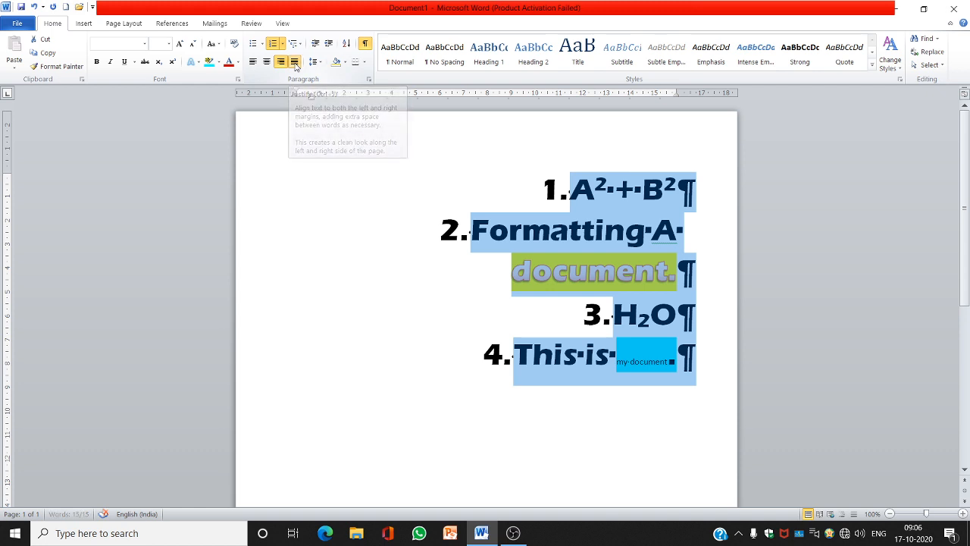
pyautogui.click(295, 63)
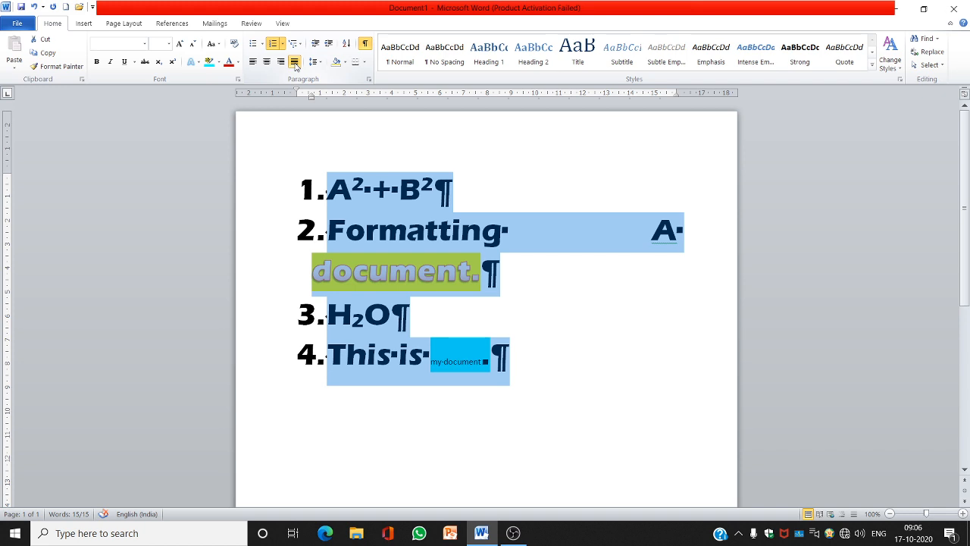
# Set the selected lines' font size to 16 and hide the formatting marks
pyautogui.click(169, 44)
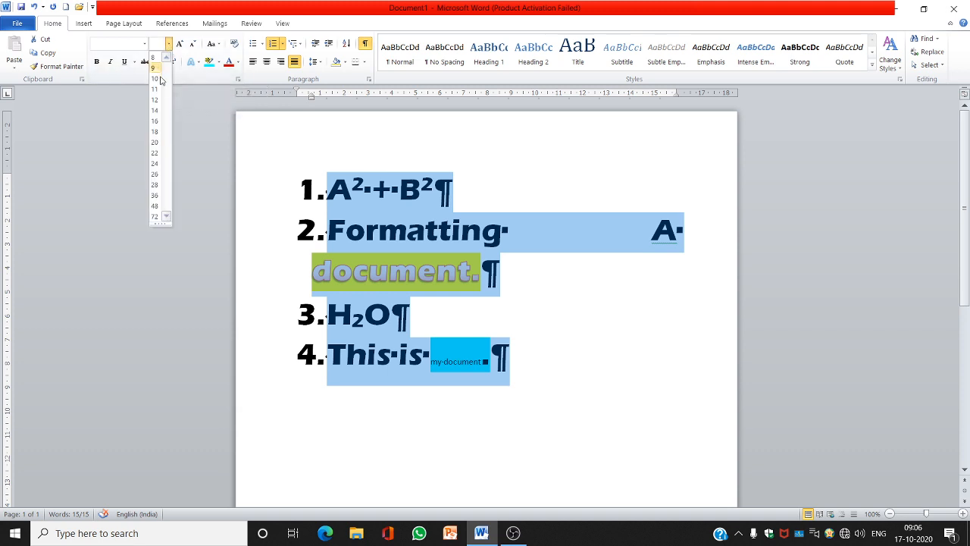
pyautogui.click(154, 123)
pyautogui.click(364, 43)
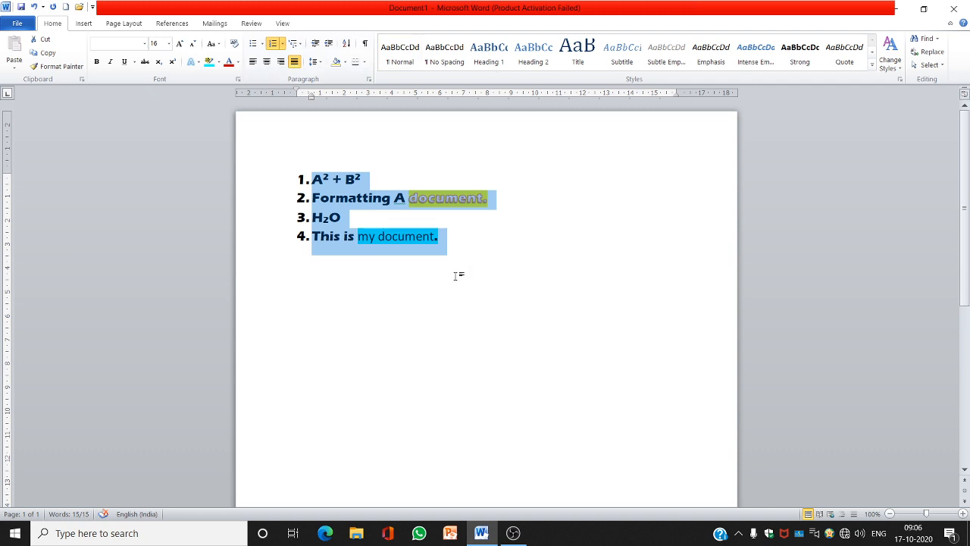
# Delete the list and type a long paragraph of random capital-letter sample text
pyautogui.press('Delete')
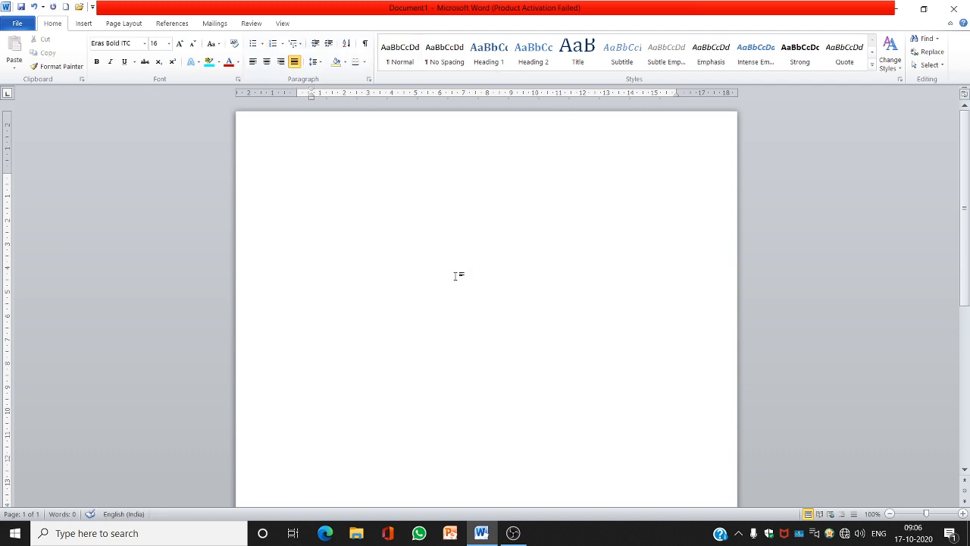
pyautogui.write('DKJF DSLK JFKLSD KLFDSK FKL JSD F')
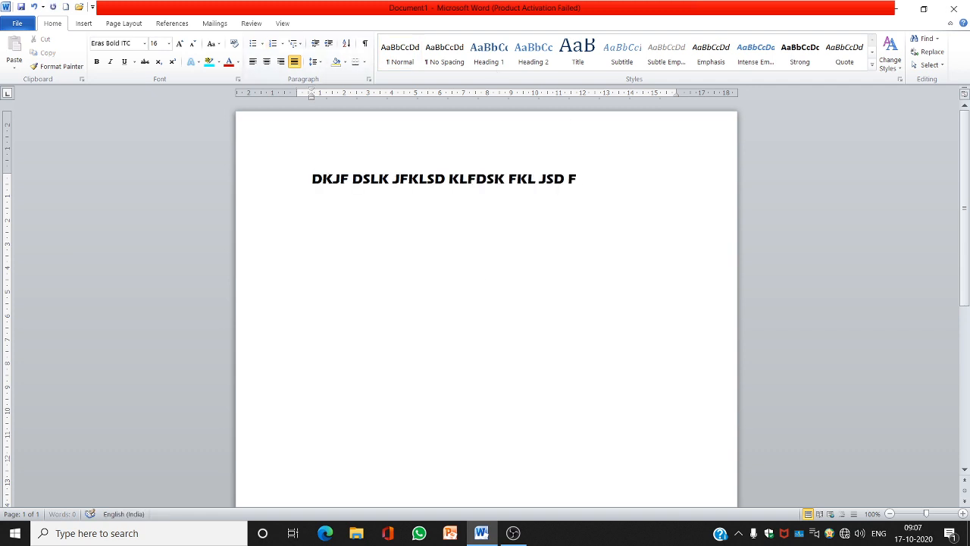
pyautogui.write('SKDJFKLSDJFKLDSJKLFJSDKLFJS DKLF JDSKLFJSDLKJFKDLSJF')
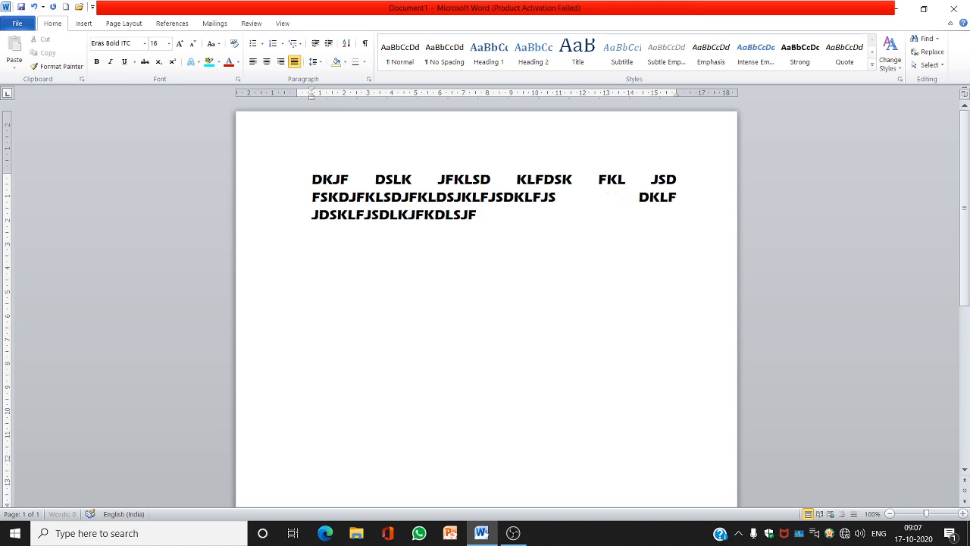
pyautogui.write('DS LKFJ DSKL JFKLDSJFKLDSJFKLDSJKLFJDS FKLJ DSKLFJLDKSJ FLKDSJFKLDSJFKL')
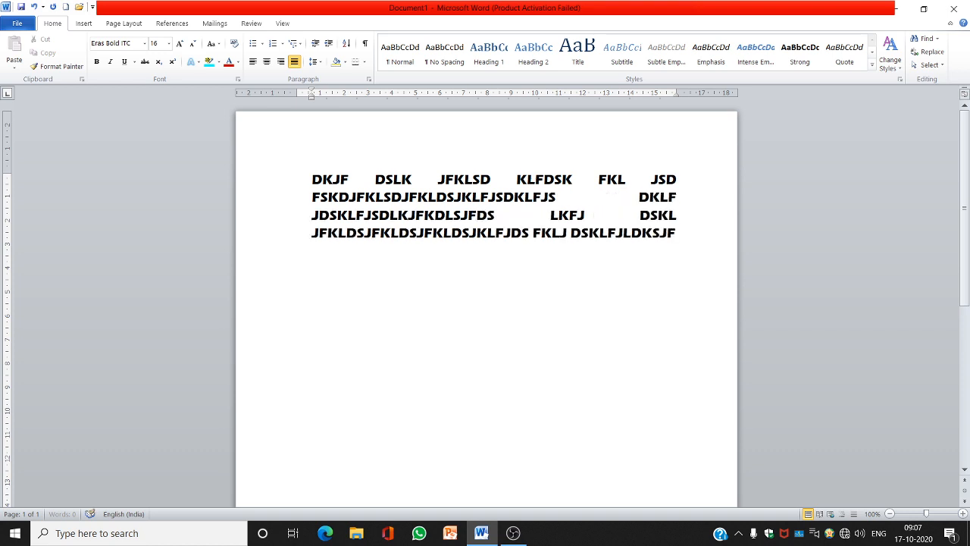
pyautogui.write('DSJFKLDS JKFLDJSKLFJ')
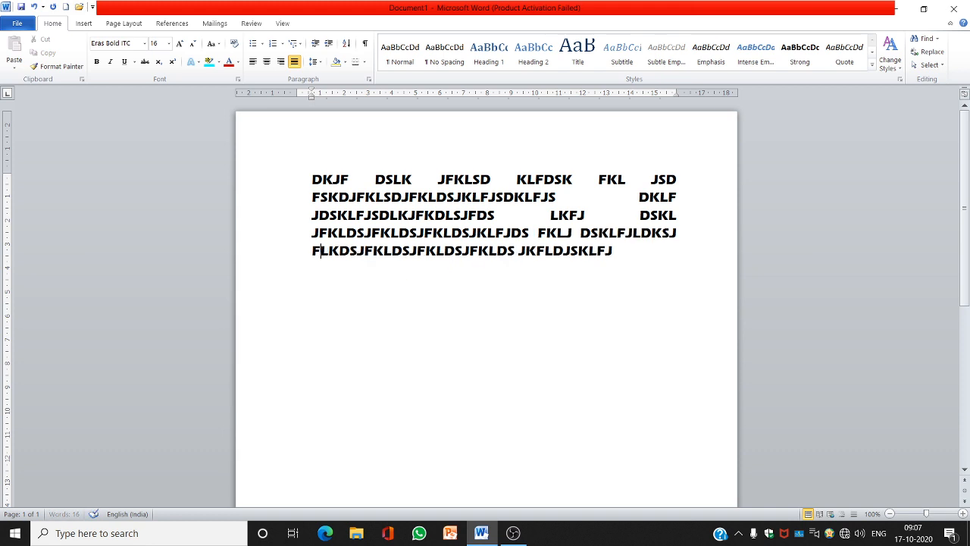
# Insert a space in the last line and add four short lines of sample text below
pyautogui.click(469, 251)
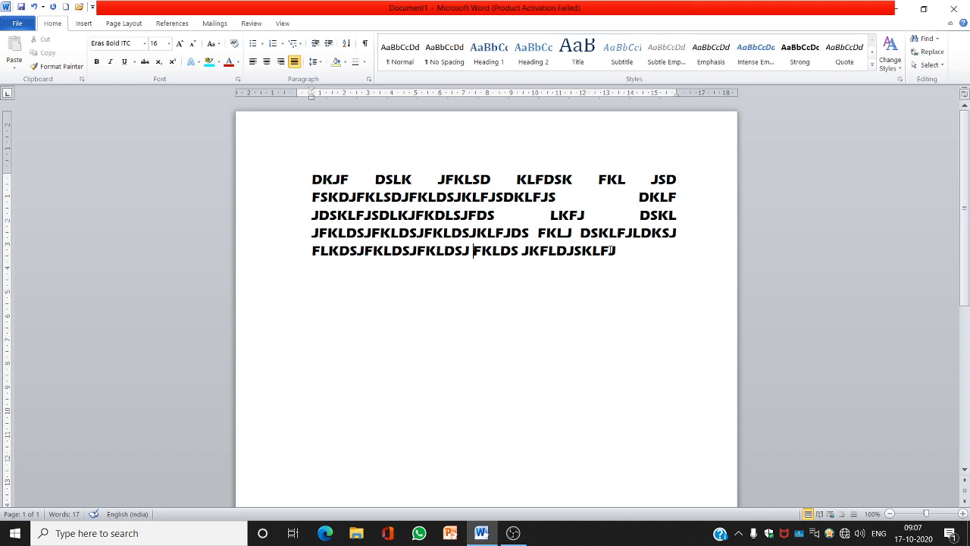
pyautogui.click(618, 250)
pyautogui.press('Return')
pyautogui.write('NHKJFHSDKJFHJKDS')
pyautogui.press('Return')
pyautogui.write('D')
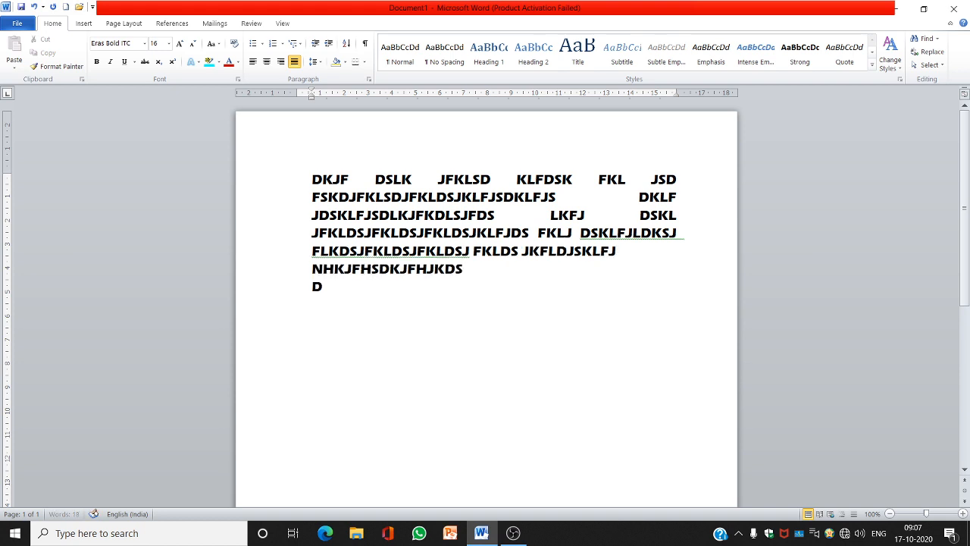
pyautogui.write('SLKFSDKLJFKDJSLKF')
pyautogui.press('Return')
pyautogui.write('SDFDSHFJDSLK')
pyautogui.press('Return')
pyautogui.write('SD')
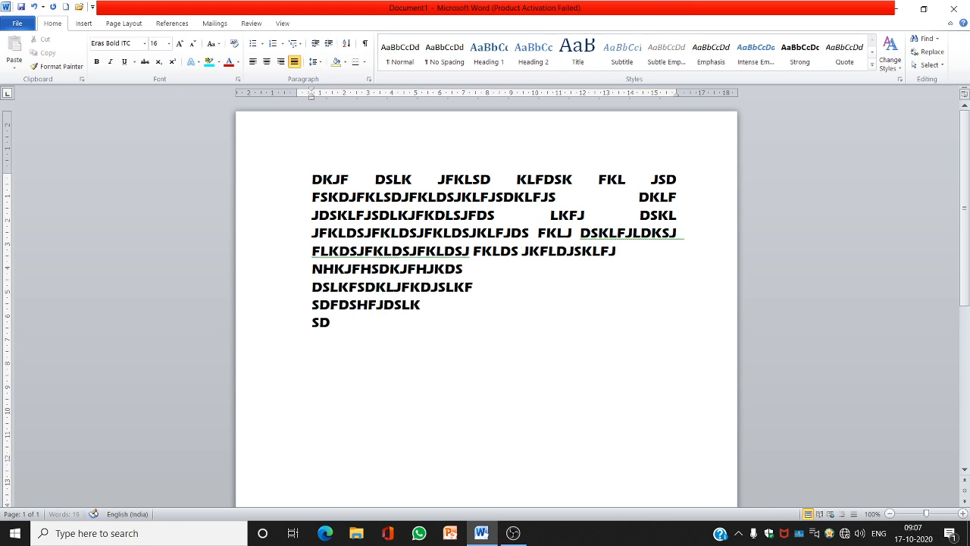
pyautogui.write('FKLDSJLKF')
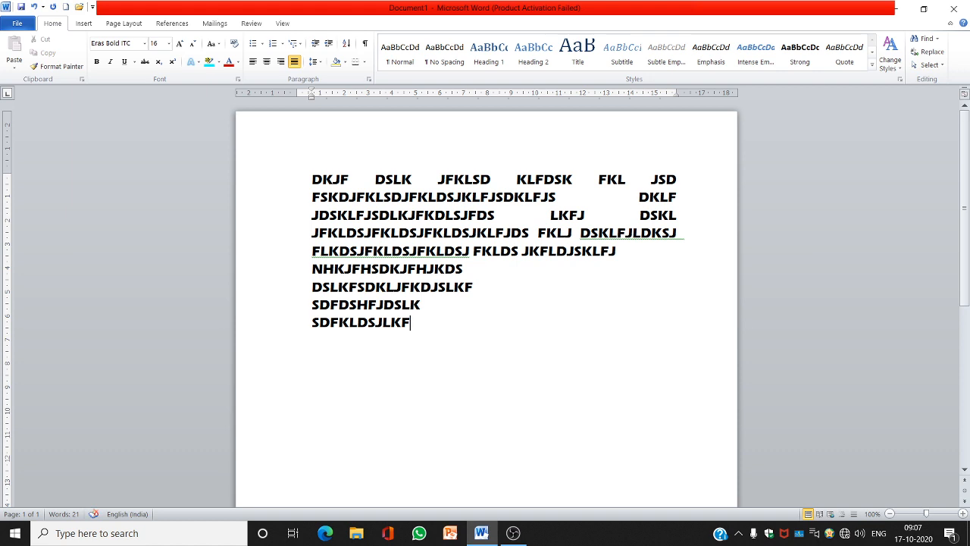
pyautogui.press('Up')
pyautogui.press('Up')
pyautogui.press('Up')
pyautogui.press('Left')
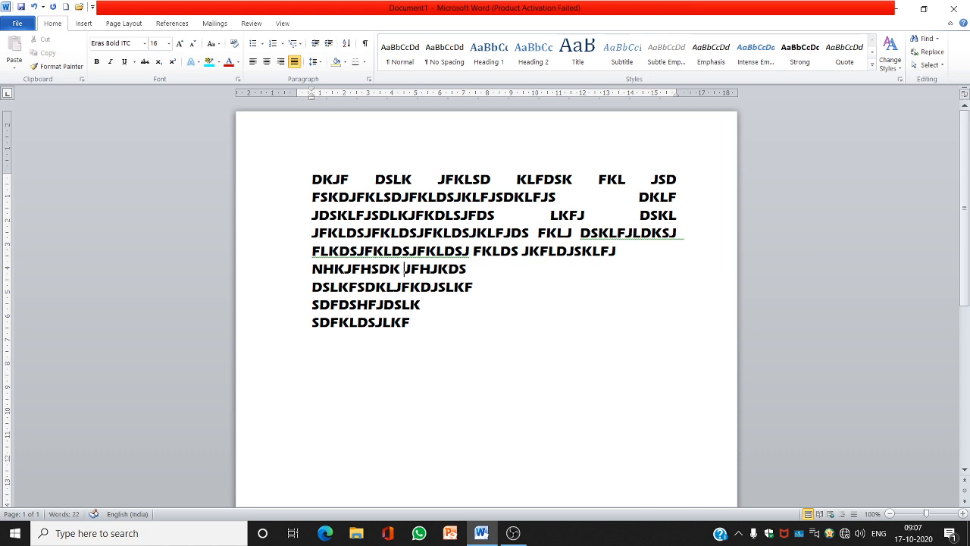
pyautogui.press('Down')
pyautogui.press('Down')
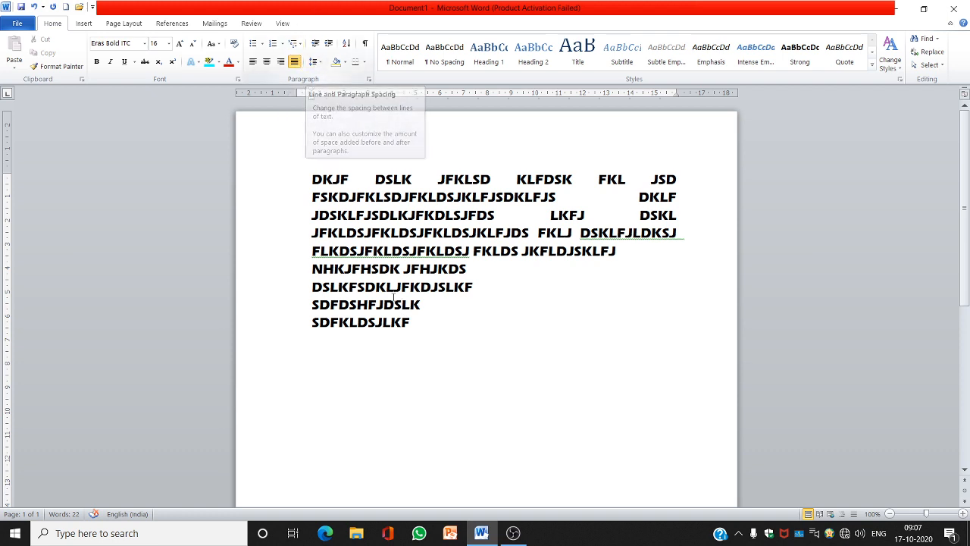
# Select all the text and add space before the paragraph
pyautogui.click(308, 183)
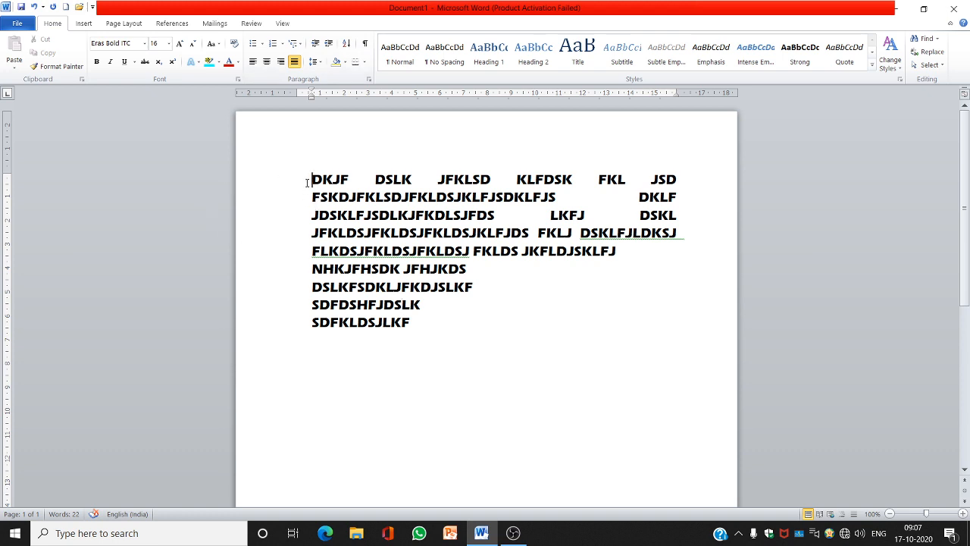
pyautogui.hotkey('shift', 'Down')
pyautogui.hotkey('shift', 'Down')
pyautogui.hotkey('shift', 'Down')
pyautogui.hotkey('shift', 'Down')
pyautogui.hotkey('shift', 'Down')
pyautogui.hotkey('shift', 'Down')
pyautogui.hotkey('shift', 'Down')
pyautogui.hotkey('shift', 'Down')
pyautogui.hotkey('shift', 'Down')
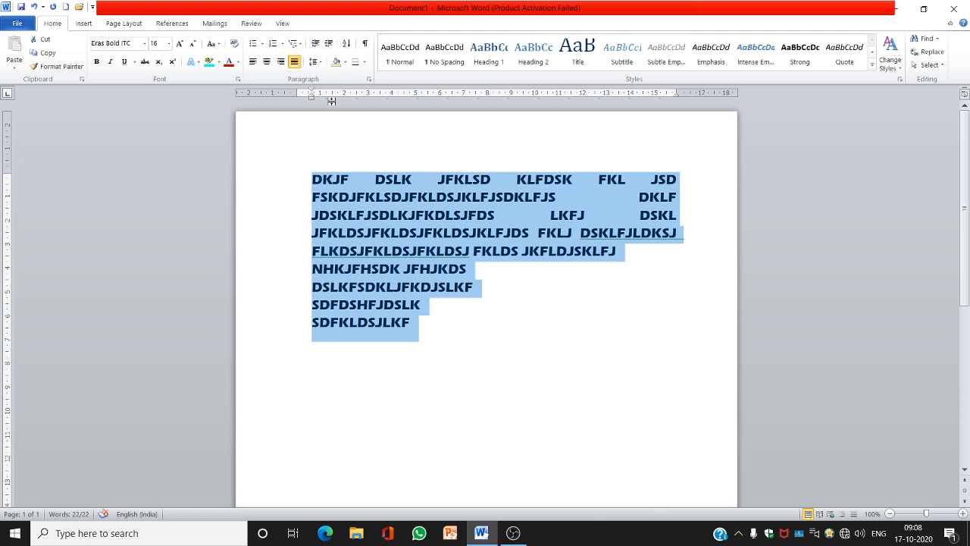
pyautogui.click(313, 61)
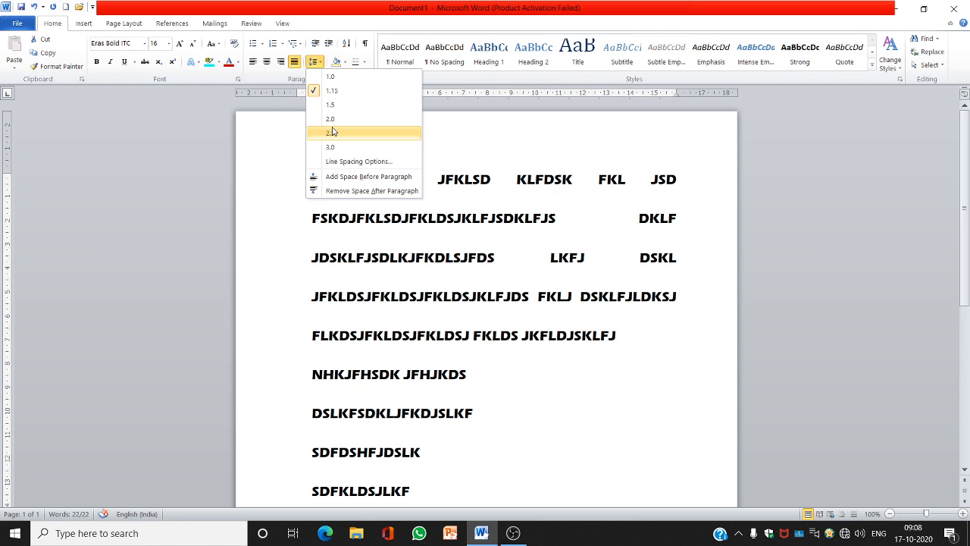
pyautogui.click(362, 176)
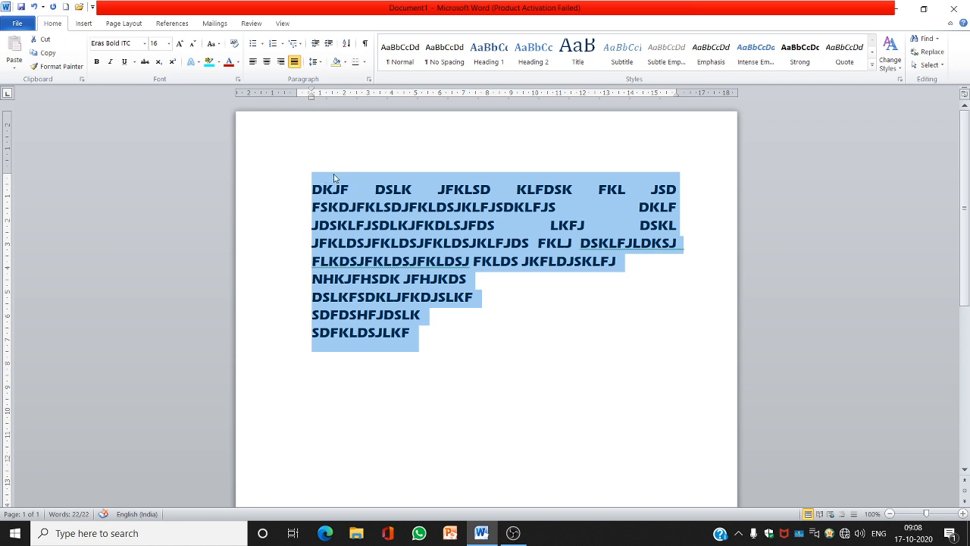
# Add two more lines, JHJKHJKK and KLJLKJ, at the end of the text
pyautogui.click(315, 62)
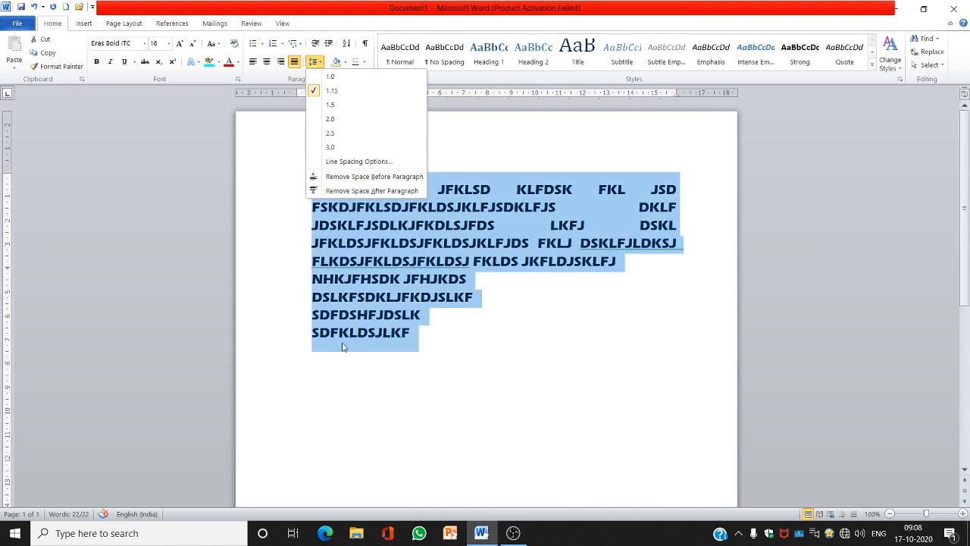
pyautogui.click(419, 354)
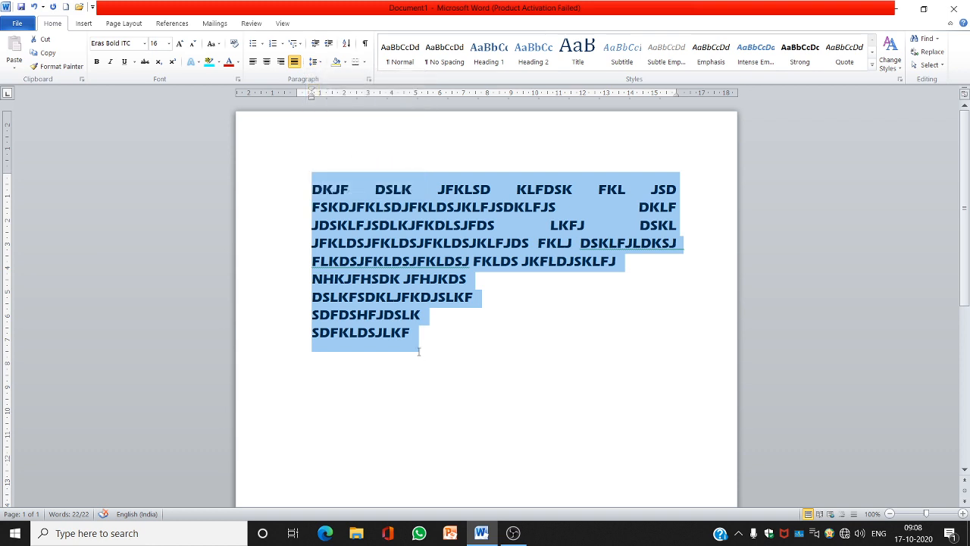
pyautogui.click(419, 342)
pyautogui.press('Return')
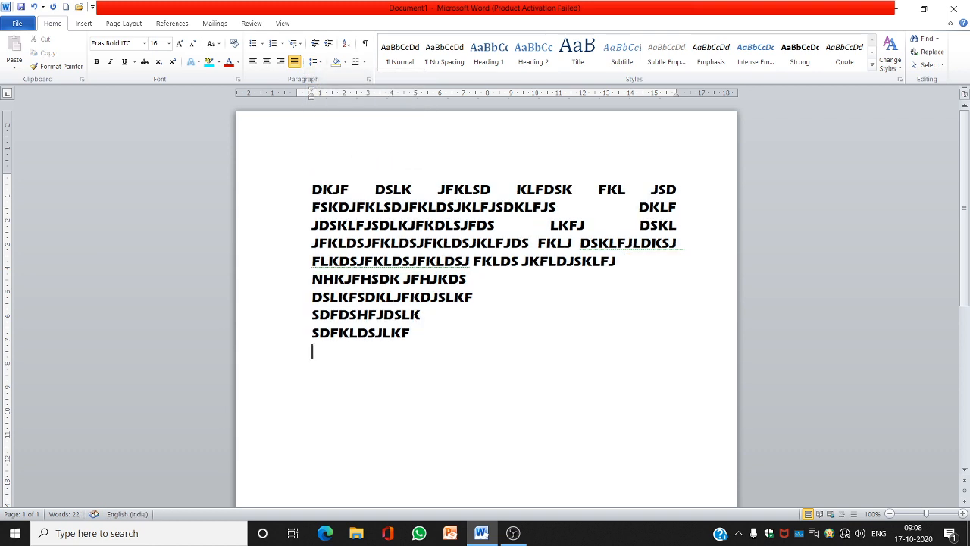
pyautogui.write('JHJKHJKK')
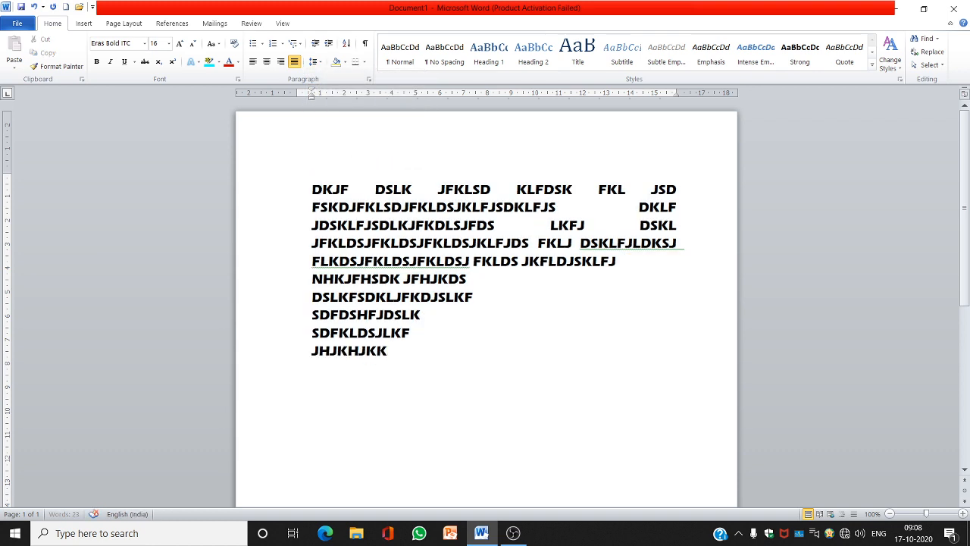
pyautogui.press('Return')
pyautogui.write('KLJLKJ')
# Select all the text and remove the space after the paragraphs
pyautogui.hotkey('shift', 'Up')
pyautogui.hotkey('shift', 'Up')
pyautogui.hotkey('shift', 'Up')
pyautogui.hotkey('shift', 'Up')
pyautogui.hotkey('shift', 'Up')
pyautogui.hotkey('shift', 'Up')
pyautogui.hotkey('shift', 'Up')
pyautogui.hotkey('shift', 'Up')
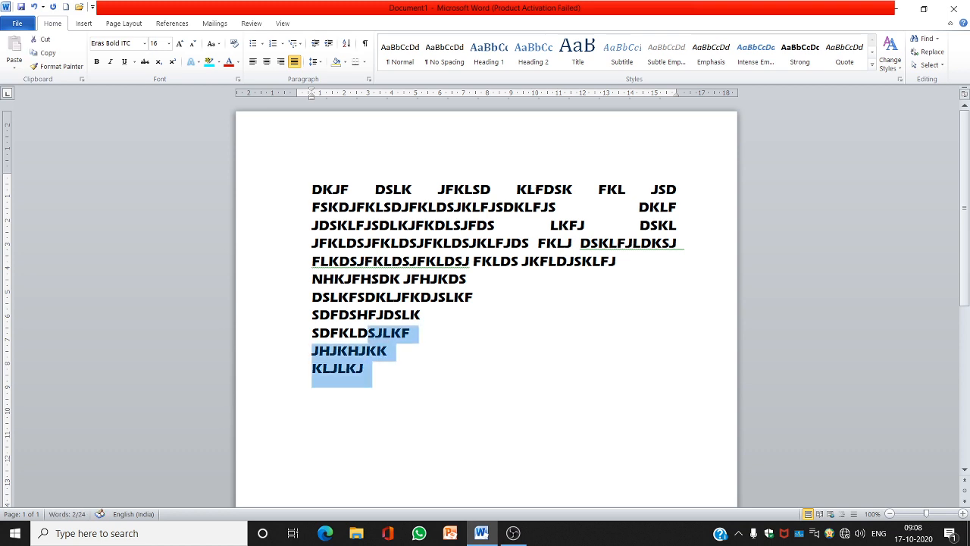
pyautogui.hotkey('shift', 'Up')
pyautogui.hotkey('shift', 'Up')
pyautogui.hotkey('shift', 'Up')
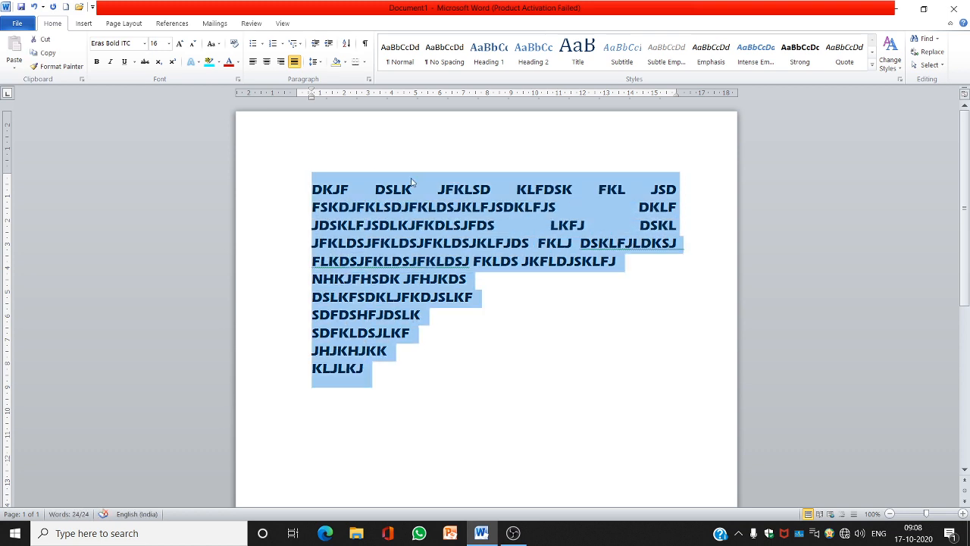
pyautogui.click(314, 61)
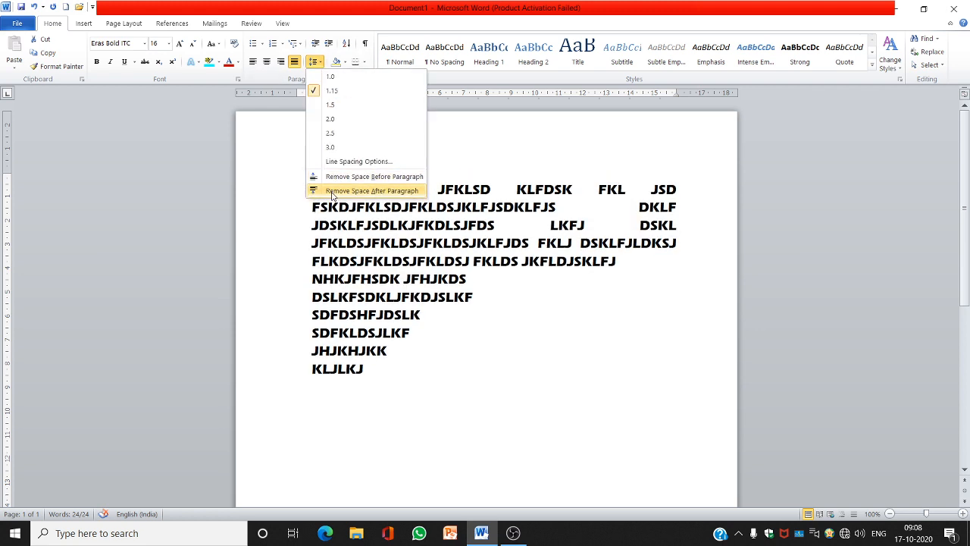
pyautogui.click(332, 191)
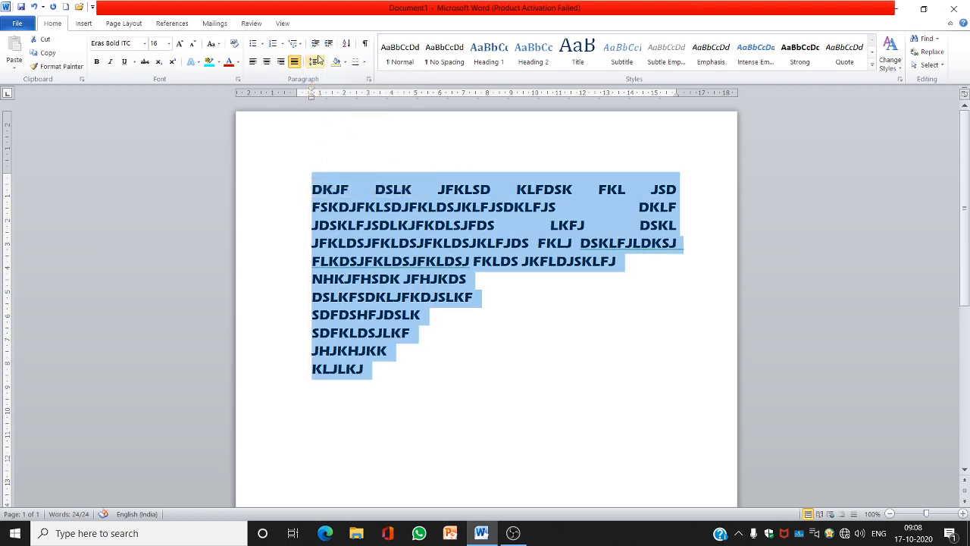
# Select the whole document and apply yellow paragraph shading
pyautogui.click(315, 61)
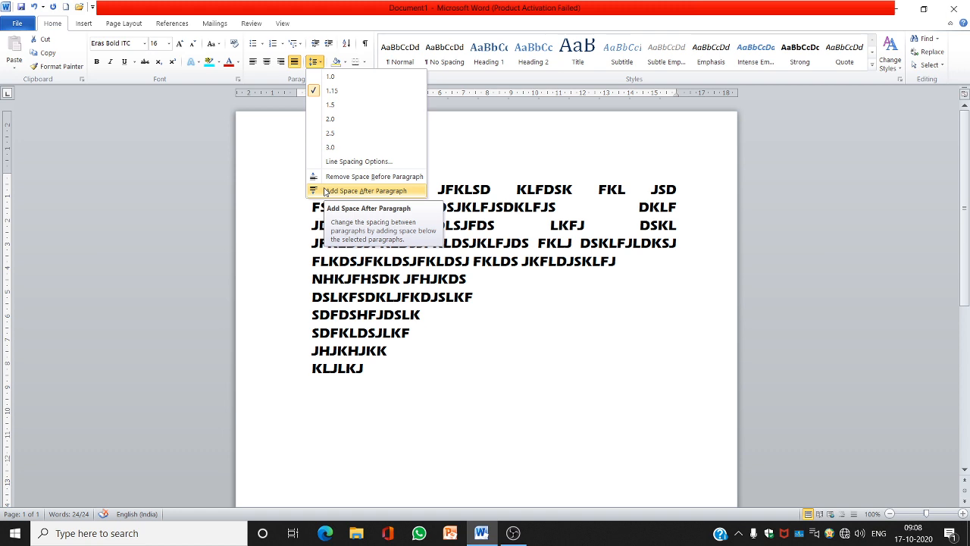
pyautogui.hotkey('ctrl', 'a')
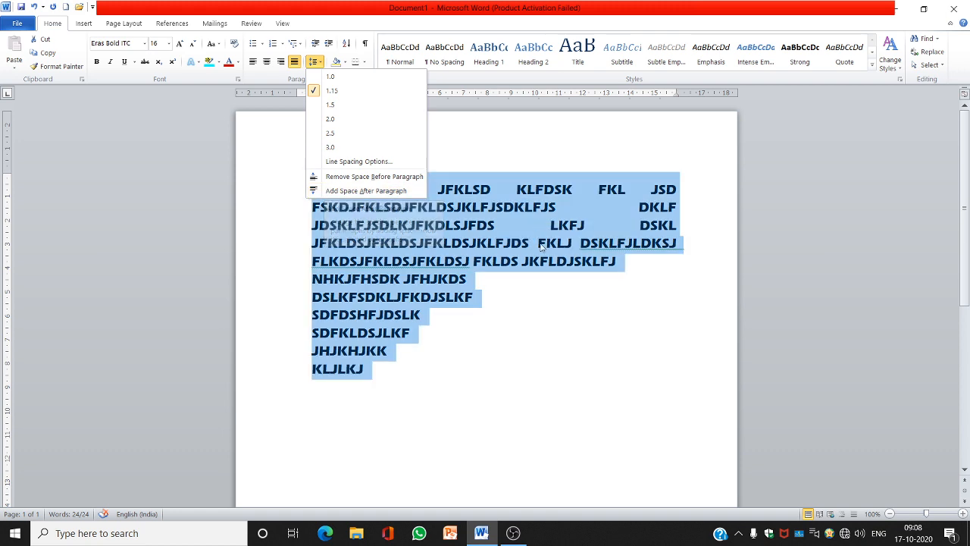
pyautogui.press('Escape')
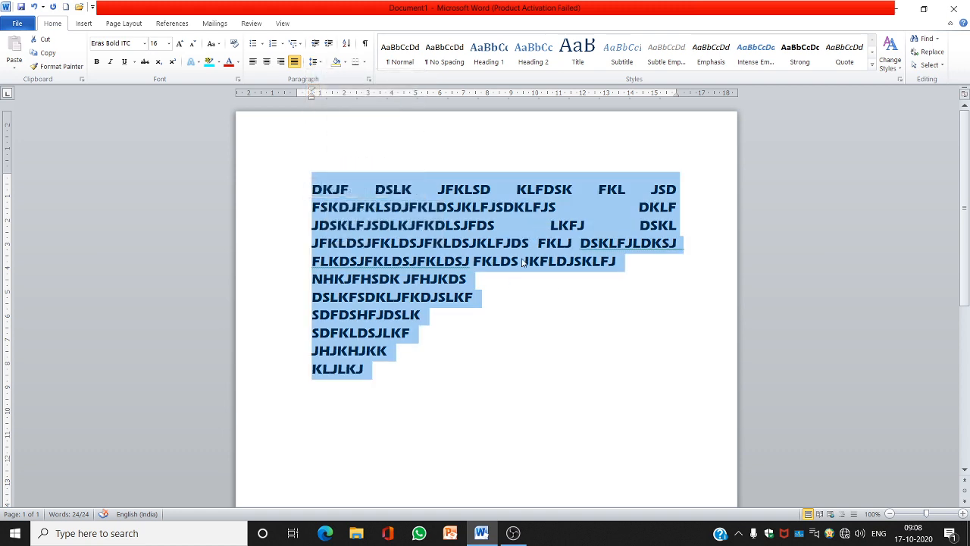
pyautogui.click(345, 62)
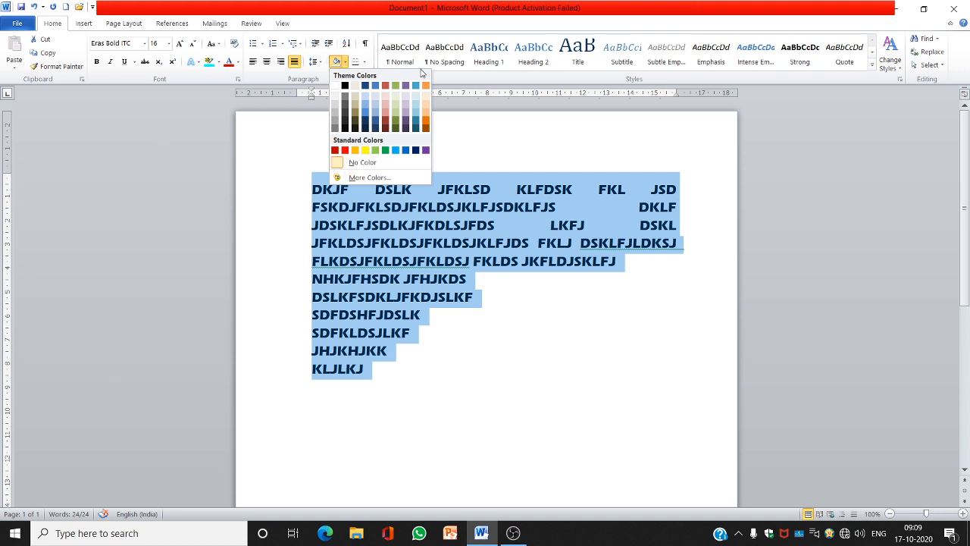
pyautogui.click(366, 151)
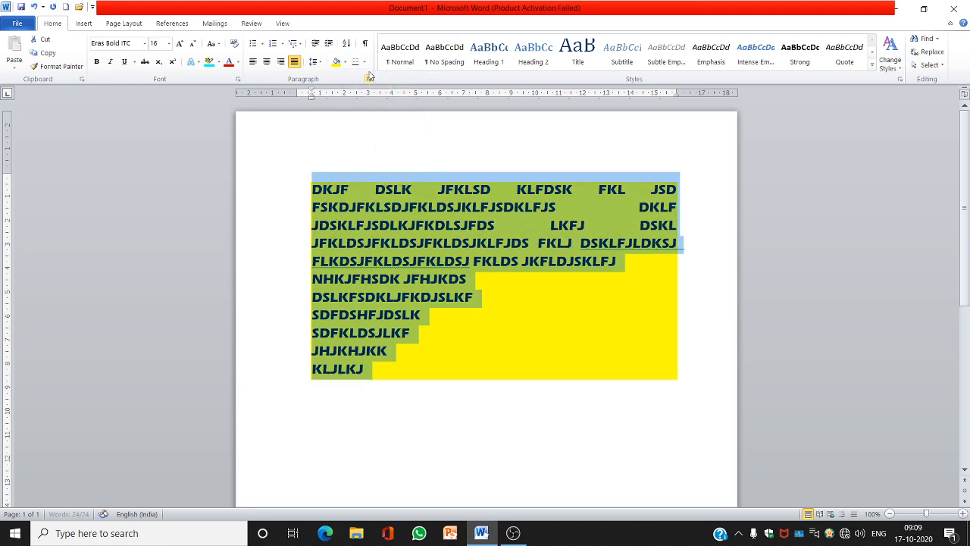
# Apply all borders to the selected paragraphs
pyautogui.click(366, 64)
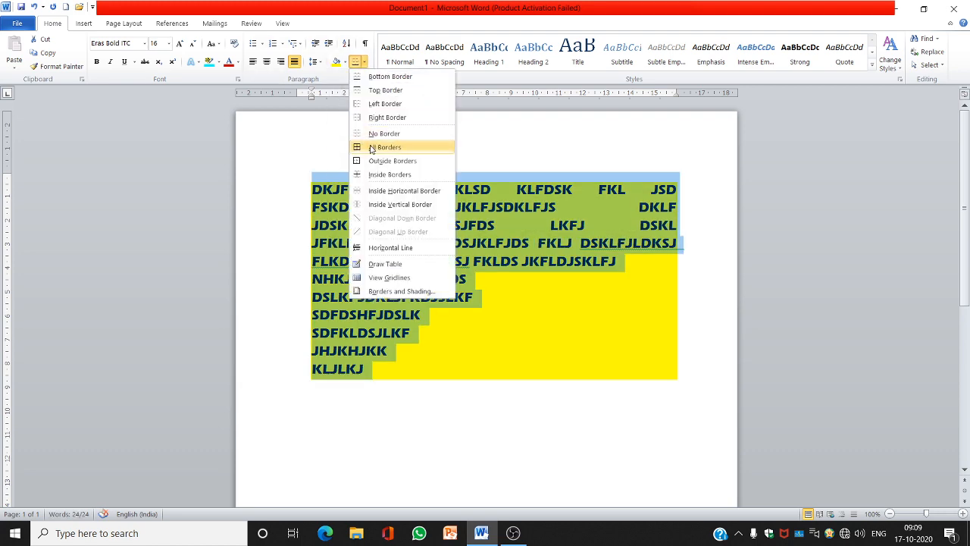
pyautogui.click(371, 149)
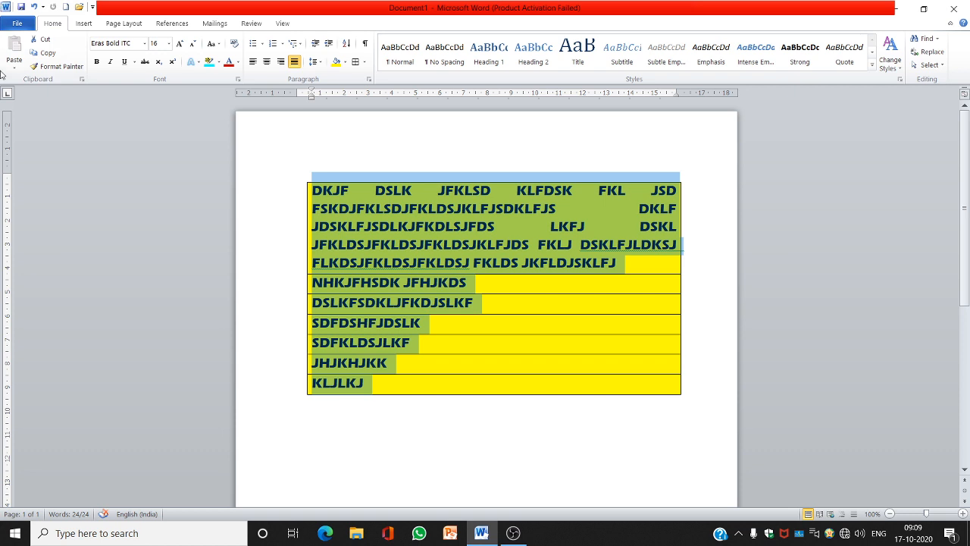
# Apply the Narrow page margins to the document
pyautogui.click(125, 23)
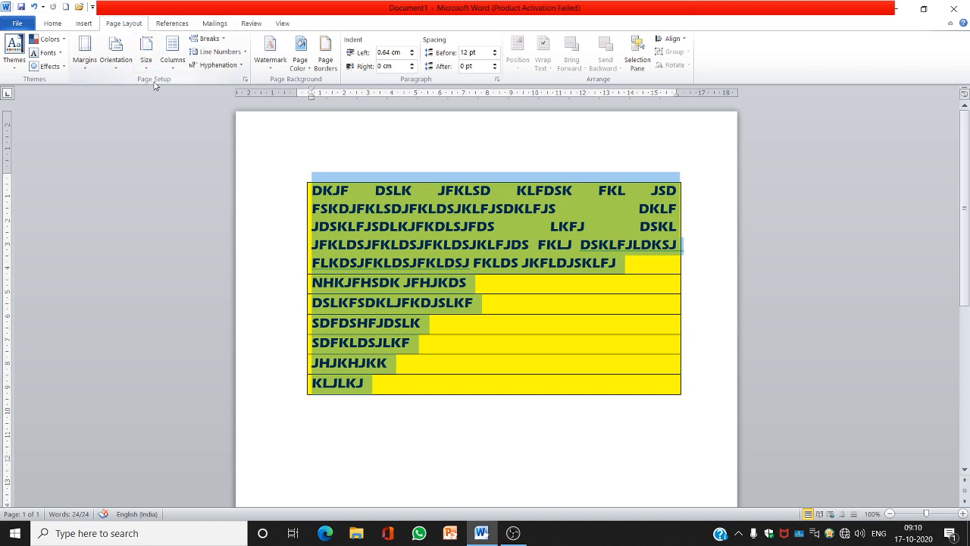
pyautogui.click(88, 67)
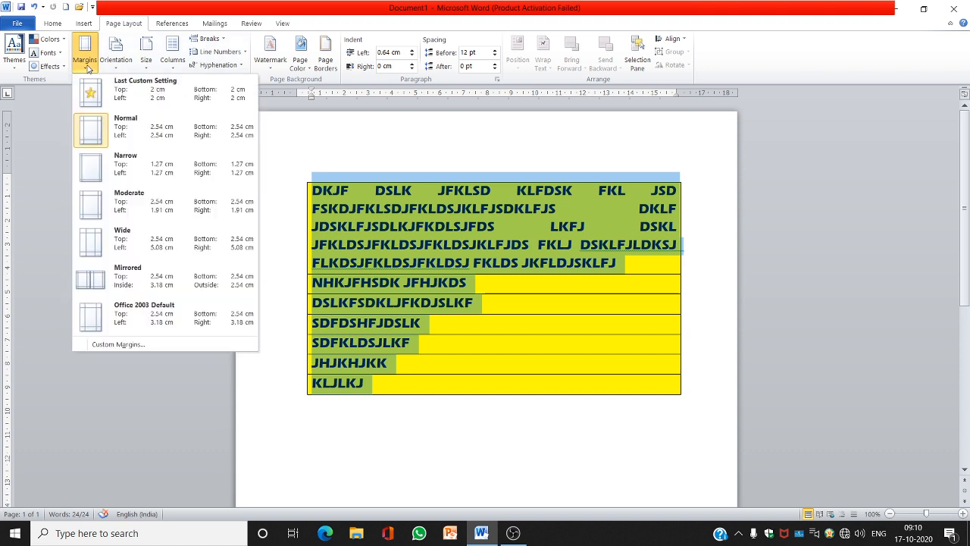
pyautogui.click(272, 151)
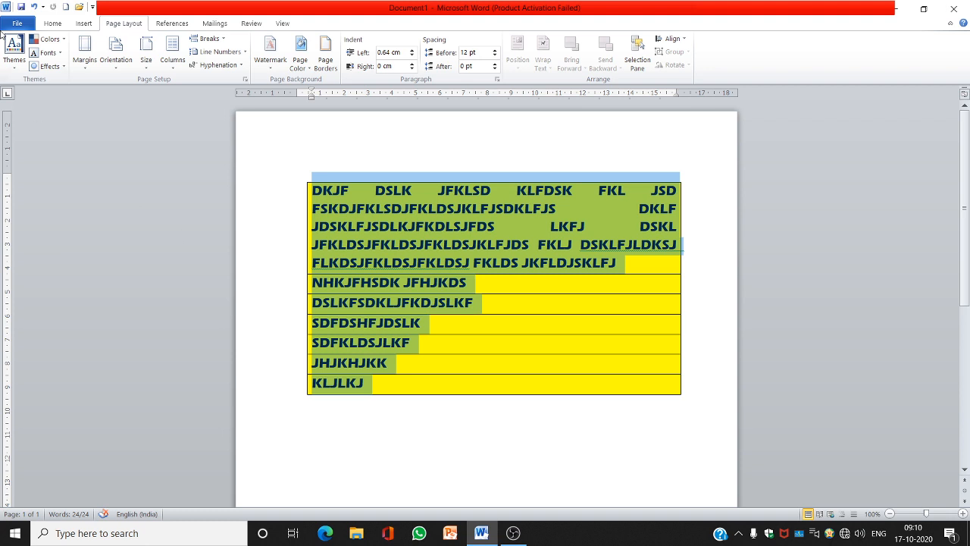
pyautogui.click(88, 67)
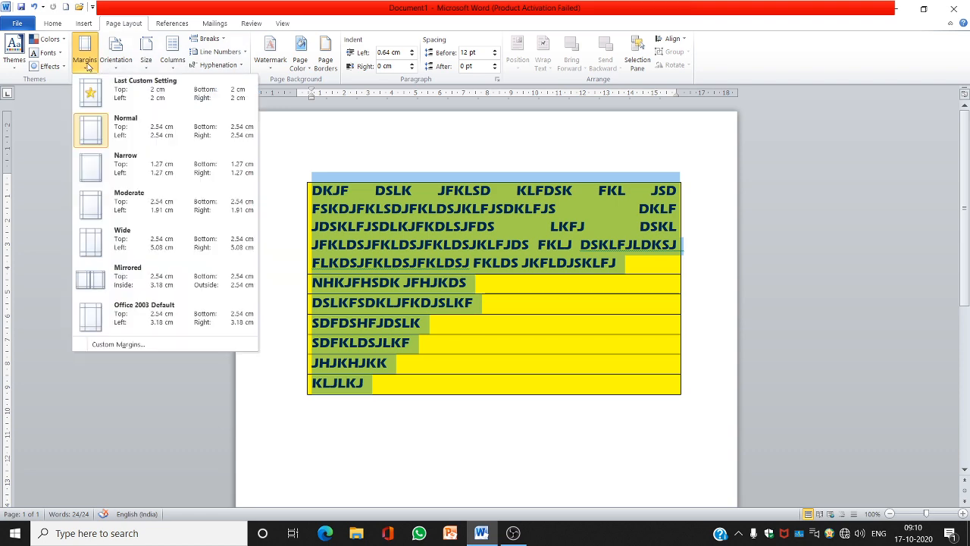
pyautogui.click(127, 178)
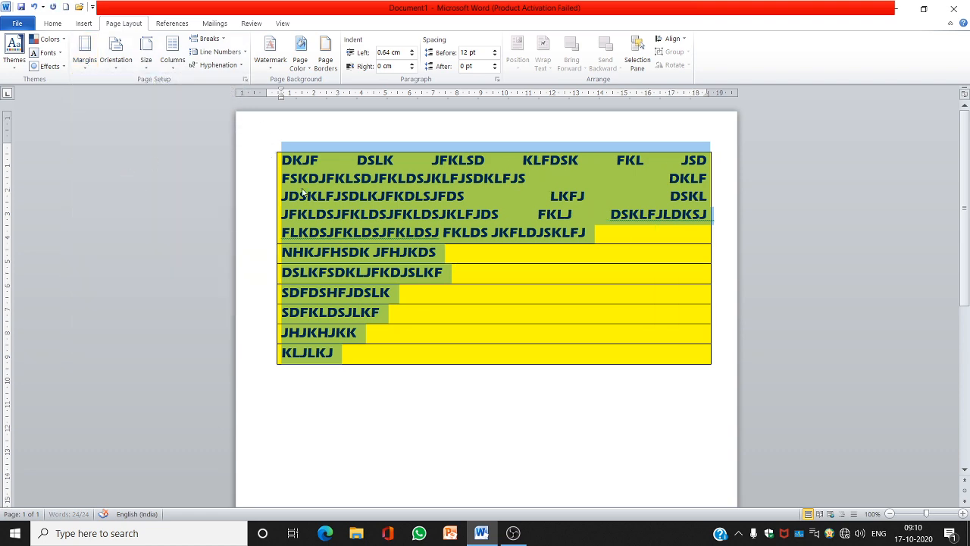
pyautogui.click(298, 181)
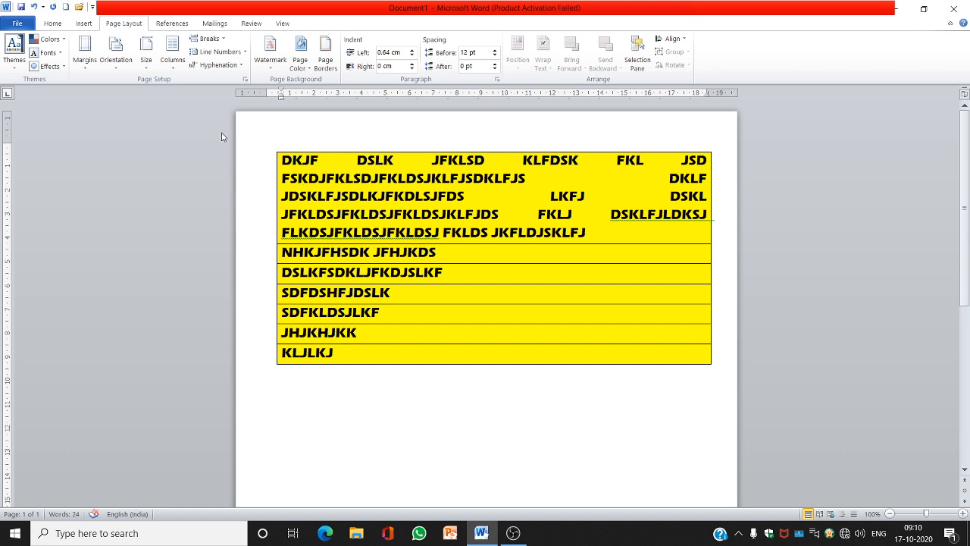
# Switch the page margins to the last custom setting and then to Wide
pyautogui.click(86, 59)
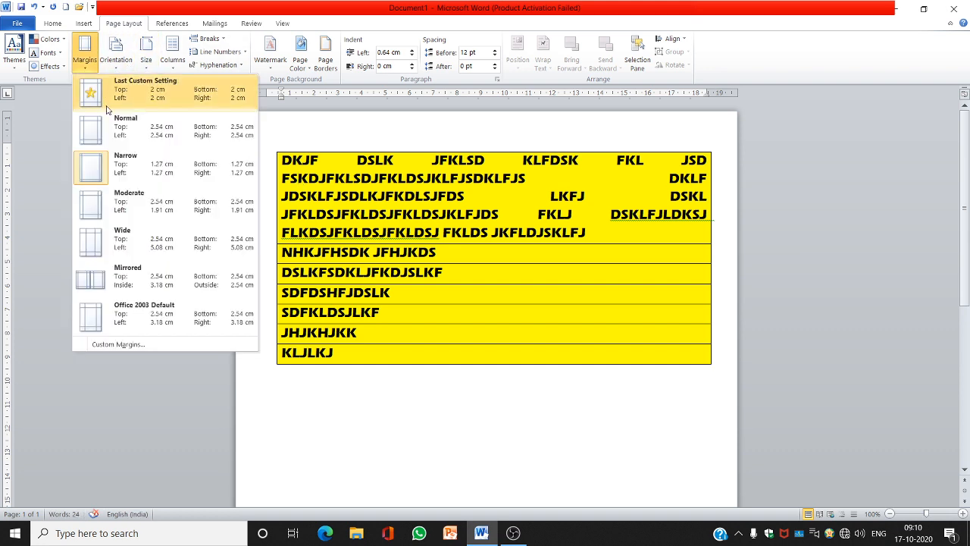
pyautogui.click(110, 134)
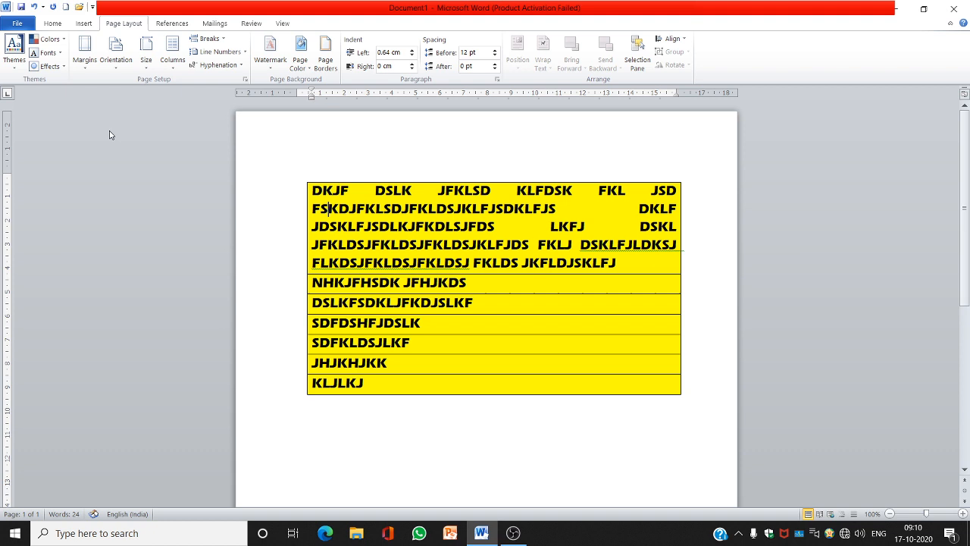
pyautogui.click(84, 66)
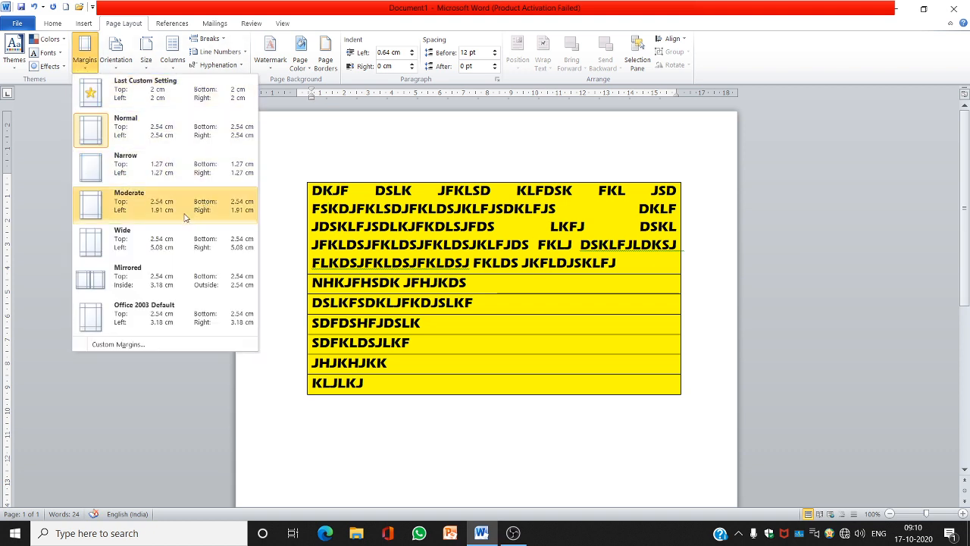
pyautogui.click(130, 244)
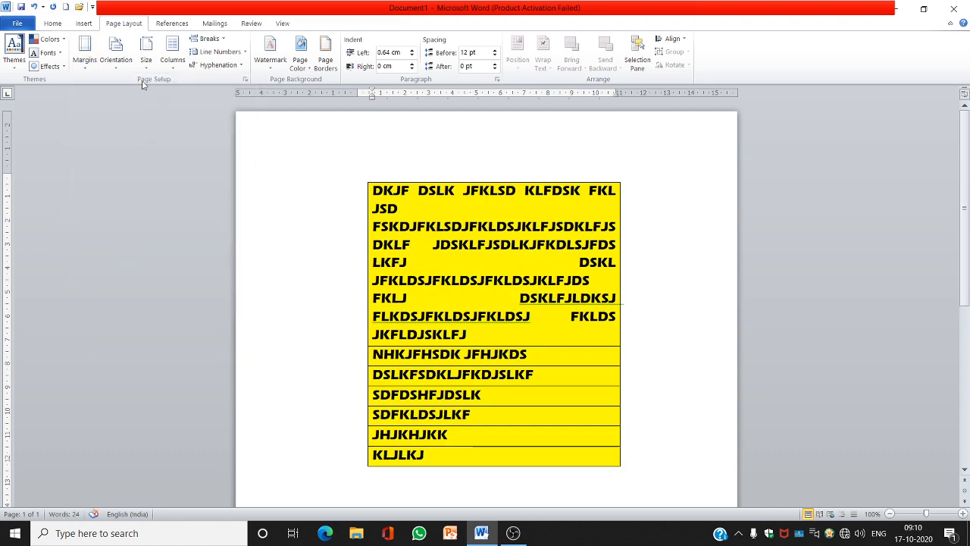
# Open the custom margins settings and set the top and left margins to 1 cm
pyautogui.click(120, 64)
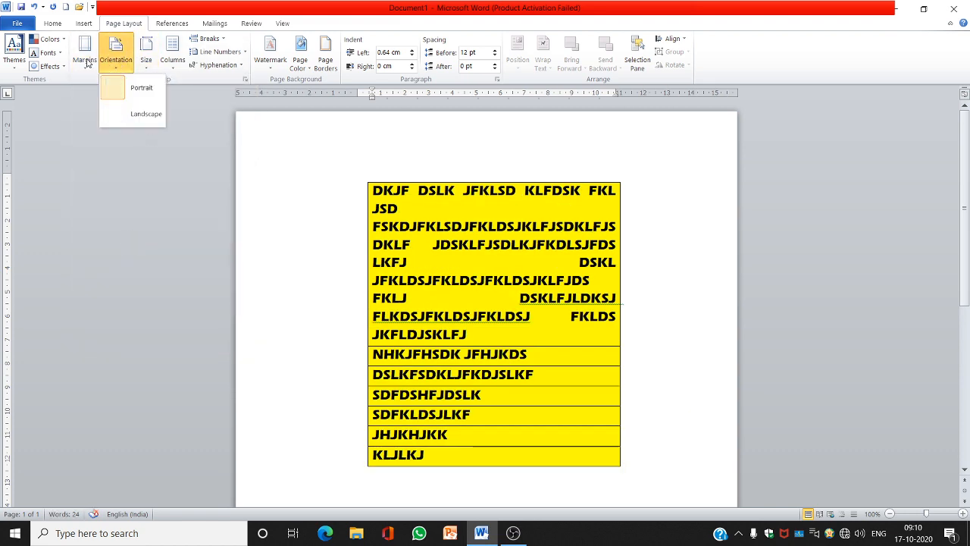
pyautogui.click(86, 61)
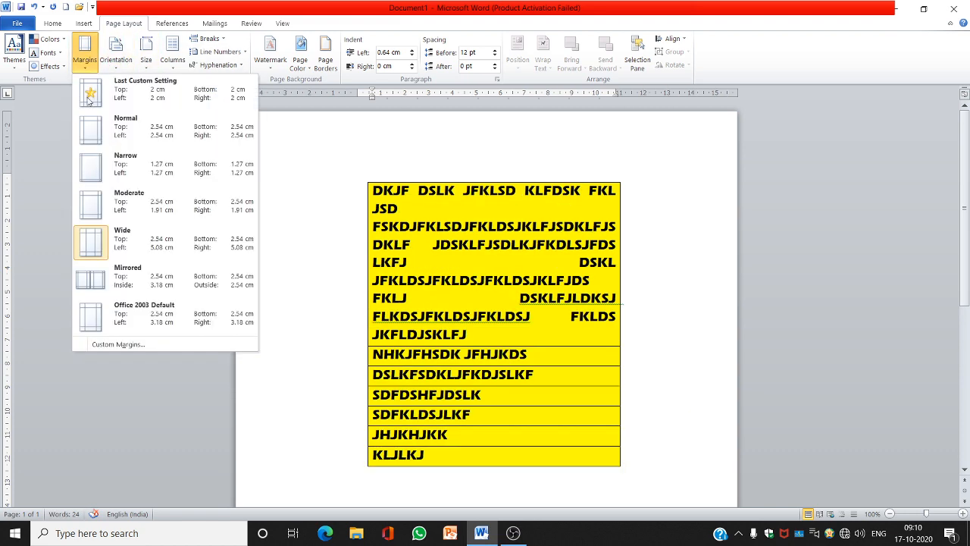
pyautogui.click(118, 346)
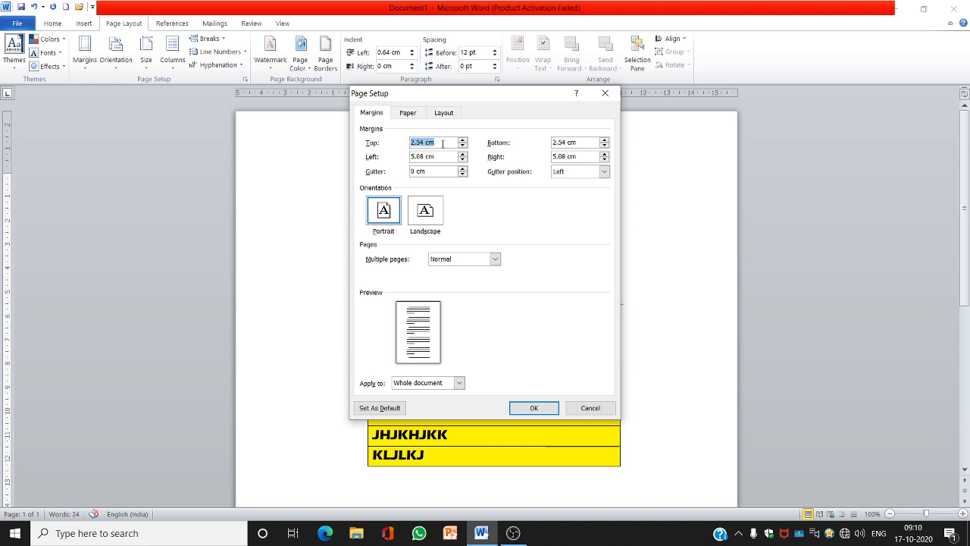
pyautogui.write('1')
pyautogui.click(447, 157)
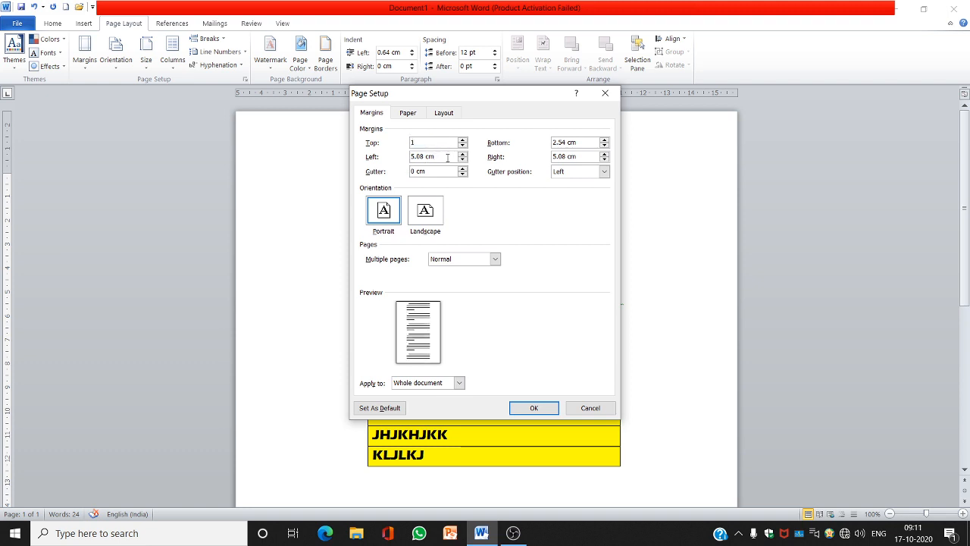
pyautogui.hotkey('shift', 'Left')
pyautogui.hotkey('shift', 'Left')
pyautogui.hotkey('shift', 'Left')
pyautogui.hotkey('shift', 'Left')
pyautogui.hotkey('shift', 'Left')
pyautogui.hotkey('shift', 'Left')
pyautogui.hotkey('shift', 'Left')
pyautogui.write('1')
# Set the bottom and right margins to 1 cm and apply the custom margins
pyautogui.click(583, 141)
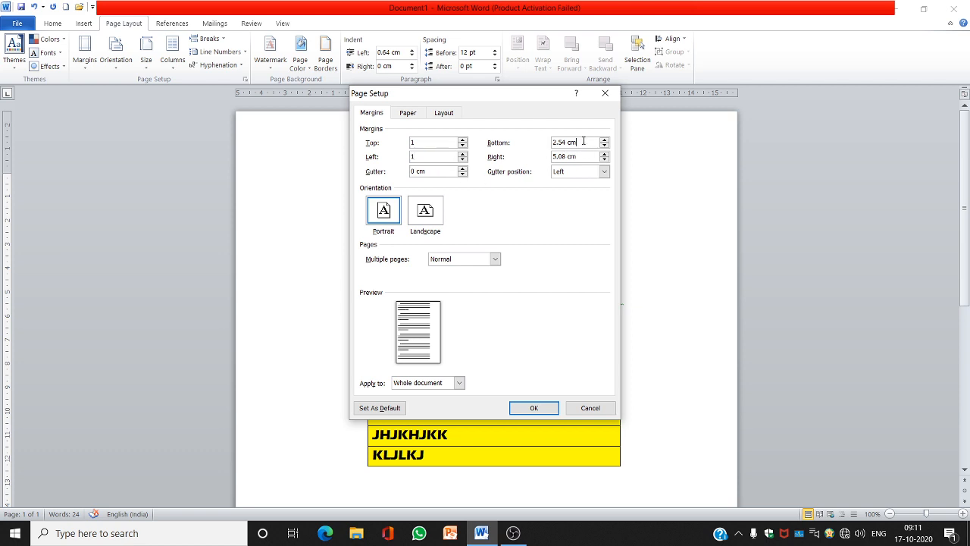
pyautogui.hotkey('shift', 'Left')
pyautogui.hotkey('shift', 'Left')
pyautogui.hotkey('shift', 'Left')
pyautogui.hotkey('shift', 'Left')
pyautogui.hotkey('shift', 'Left')
pyautogui.hotkey('shift', 'Left')
pyautogui.hotkey('shift', 'Left')
pyautogui.write('1')
pyautogui.hotkey('shift', 'Left')
pyautogui.hotkey('shift', 'Left')
pyautogui.hotkey('shift', 'Left')
pyautogui.hotkey('shift', 'Left')
pyautogui.hotkey('shift', 'Left')
pyautogui.hotkey('shift', 'Left')
pyautogui.hotkey('shift', 'Left')
pyautogui.write('1')
pyautogui.click(549, 407)
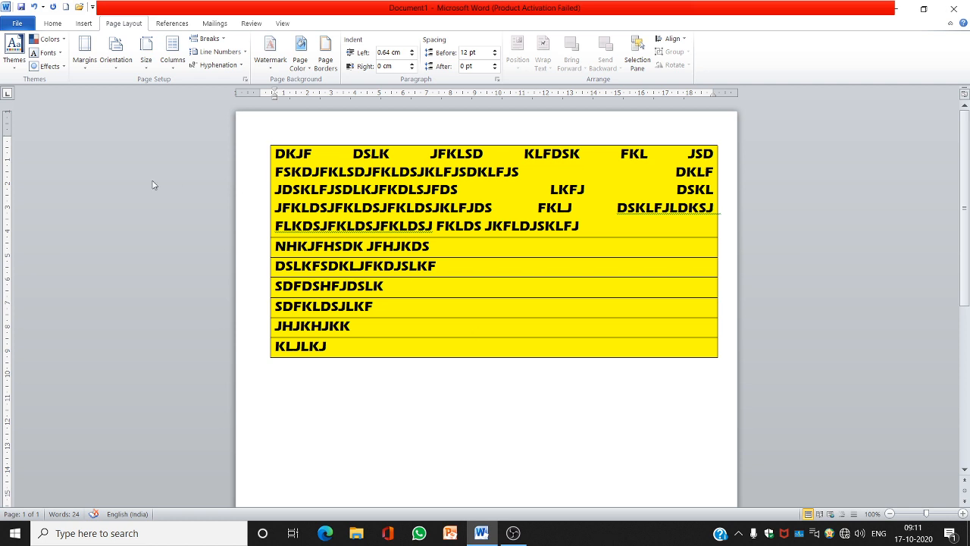
# Switch the page orientation to Landscape and back to Portrait
pyautogui.click(121, 63)
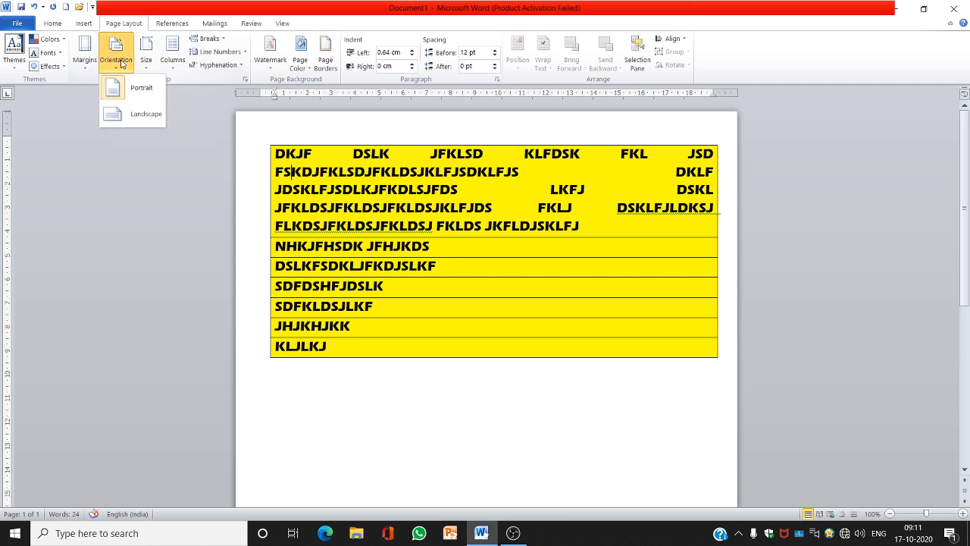
pyautogui.click(135, 115)
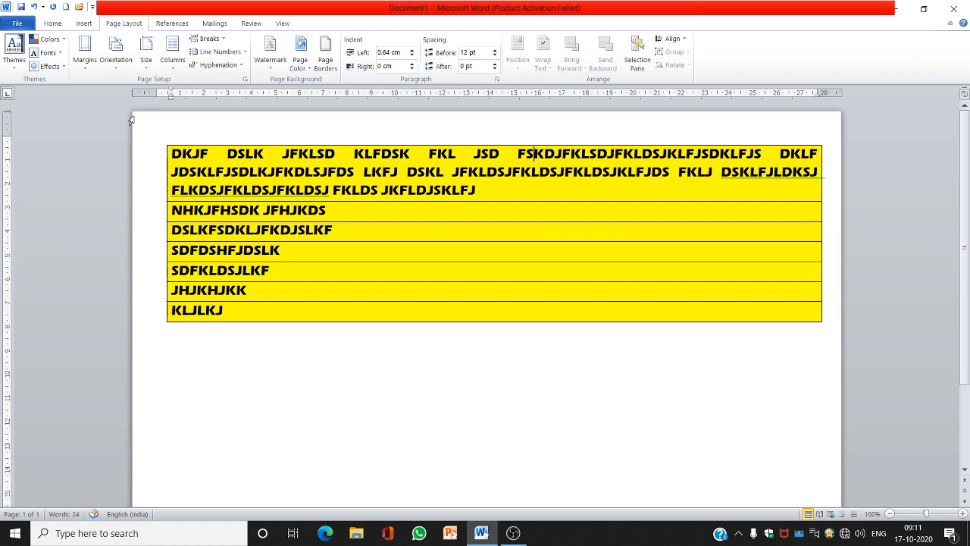
pyautogui.click(115, 51)
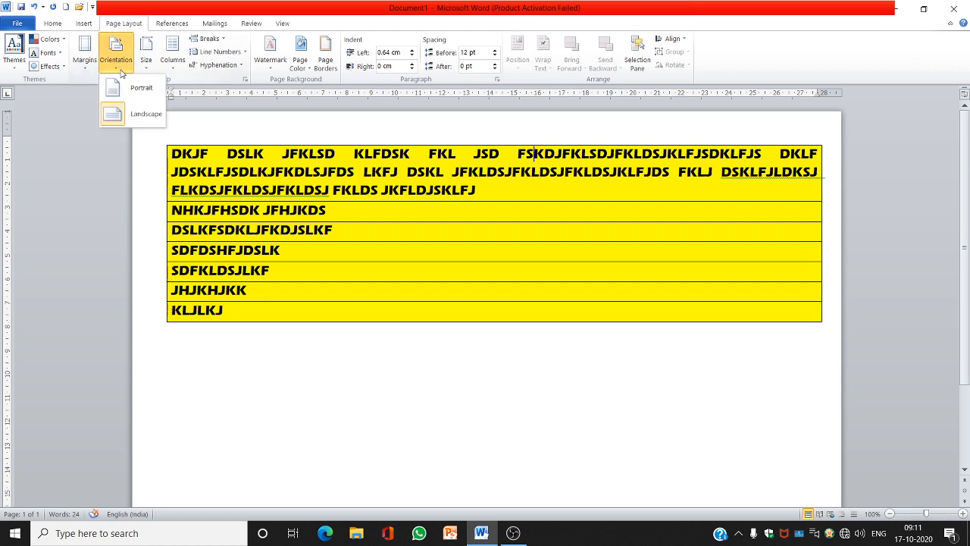
pyautogui.click(130, 88)
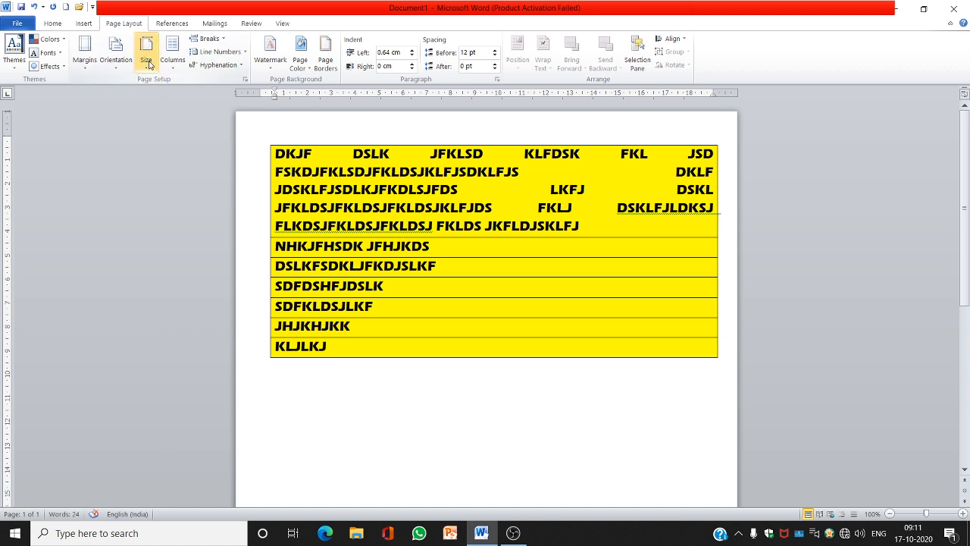
pyautogui.click(148, 64)
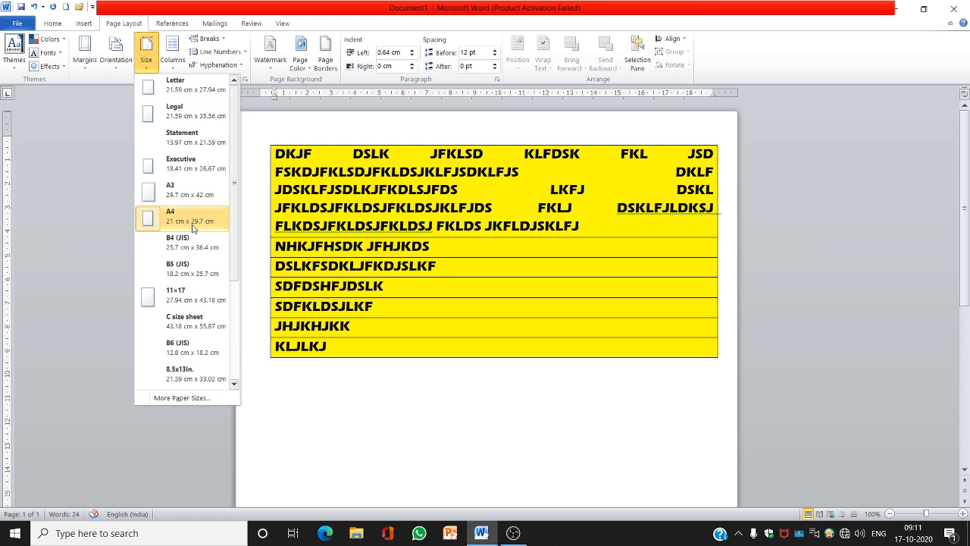
pyautogui.click(415, 253)
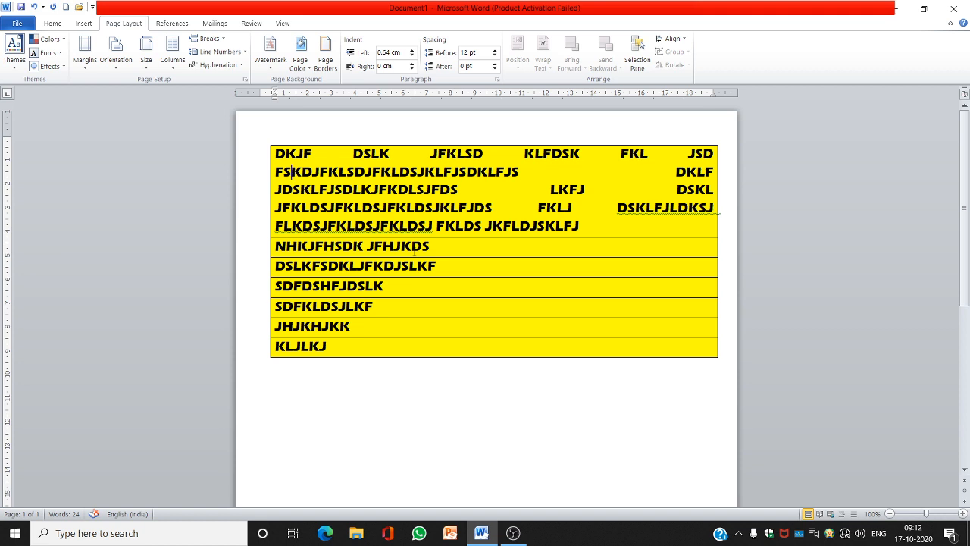
pyautogui.click(225, 42)
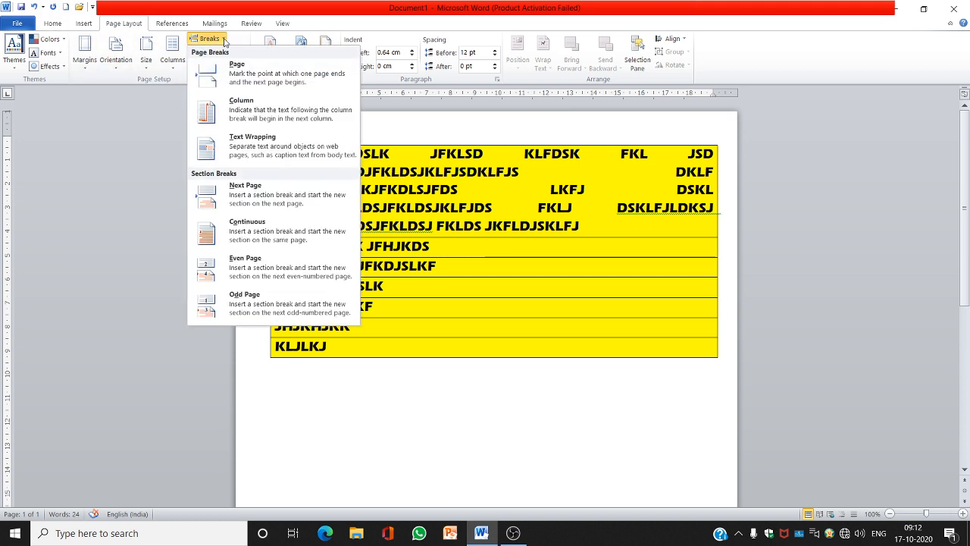
pyautogui.click(494, 291)
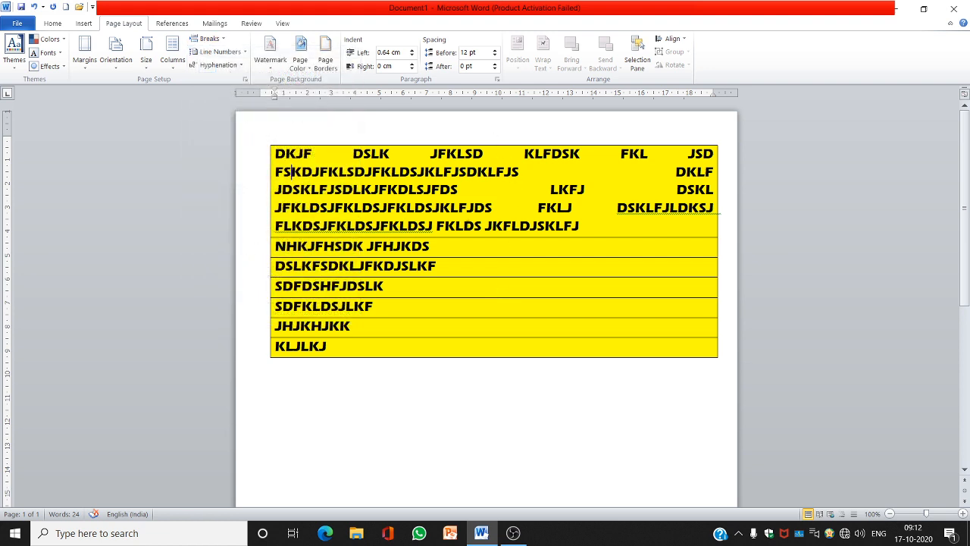
# Insert a page break after the first paragraph ending in JKFLDJSKLFJ
pyautogui.click(580, 226)
pyautogui.click(222, 38)
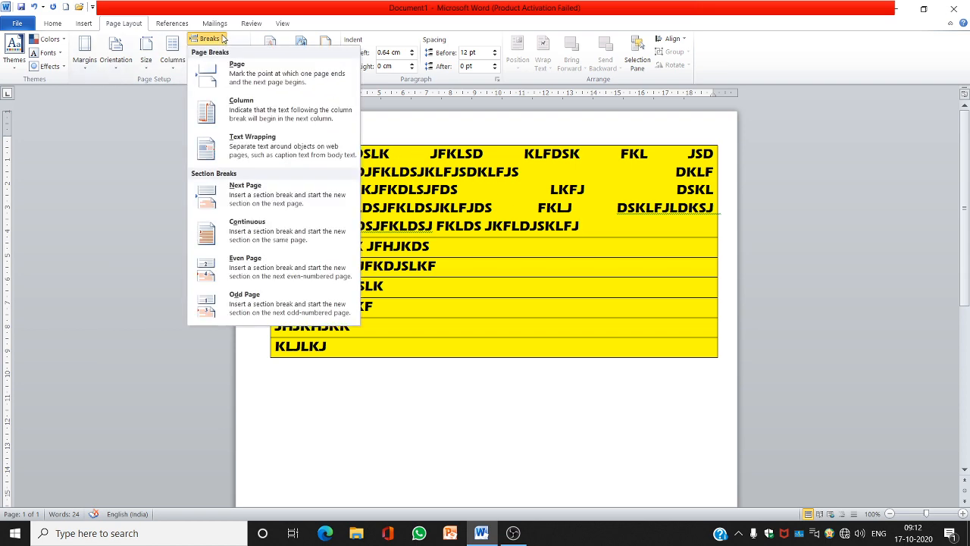
pyautogui.click(242, 79)
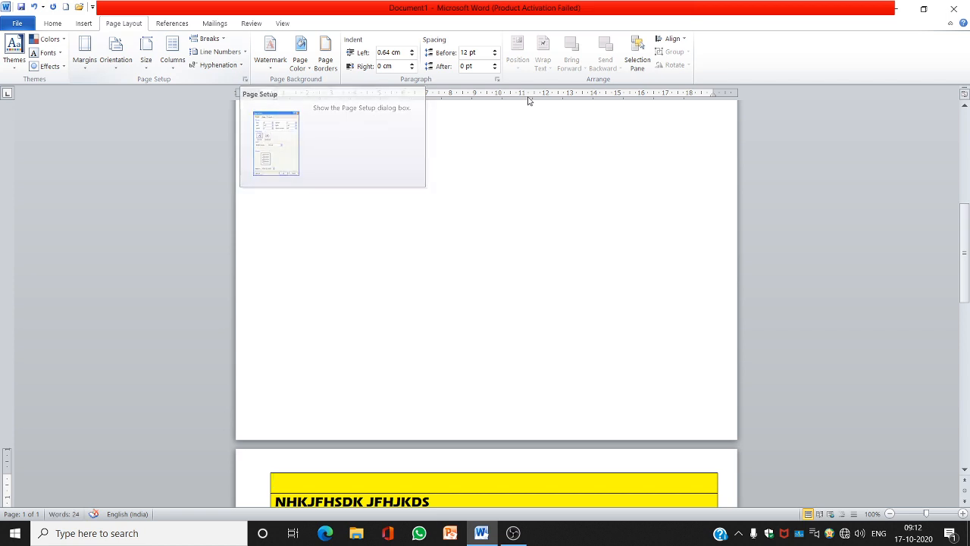
# Scroll through both pages to examine where the page break split the text
pyautogui.click(965, 107)
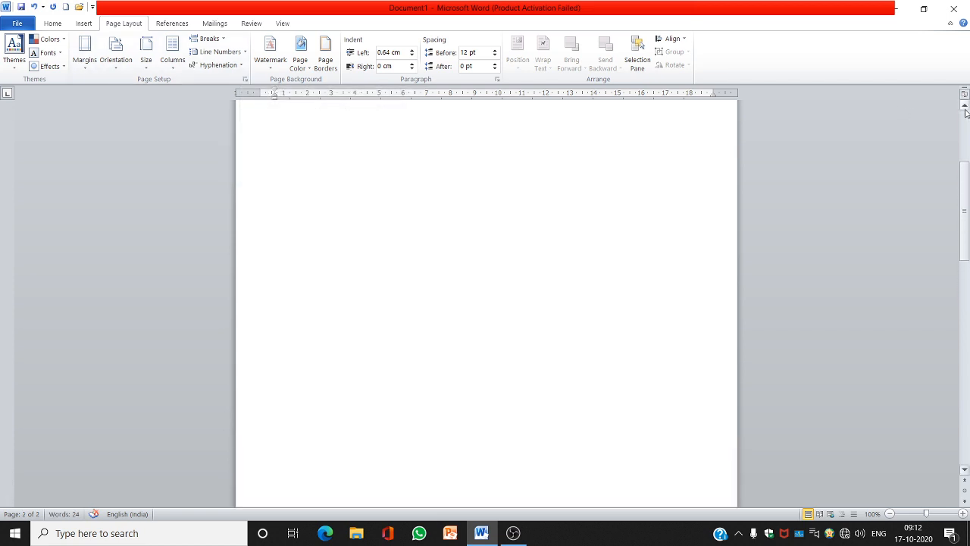
pyautogui.click(966, 119)
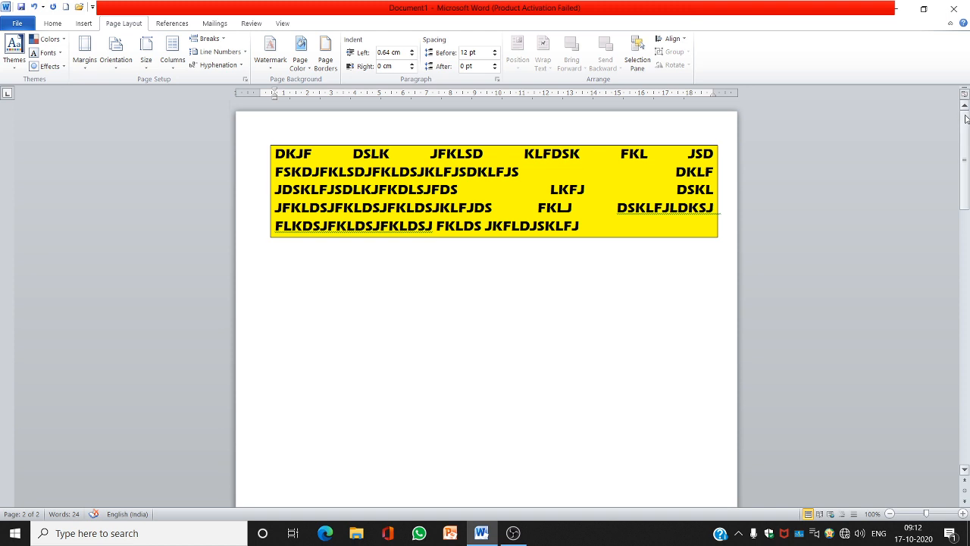
pyautogui.click(585, 228)
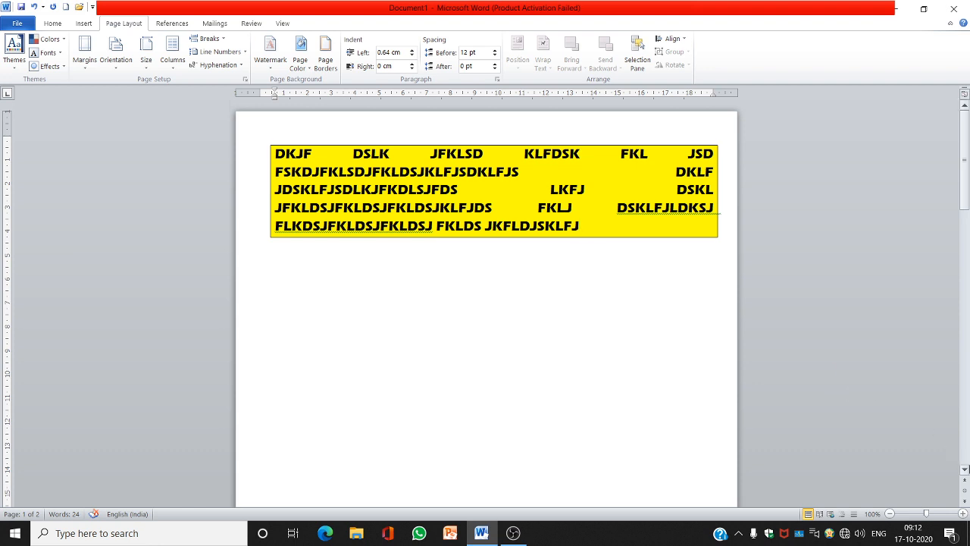
pyautogui.click(965, 470)
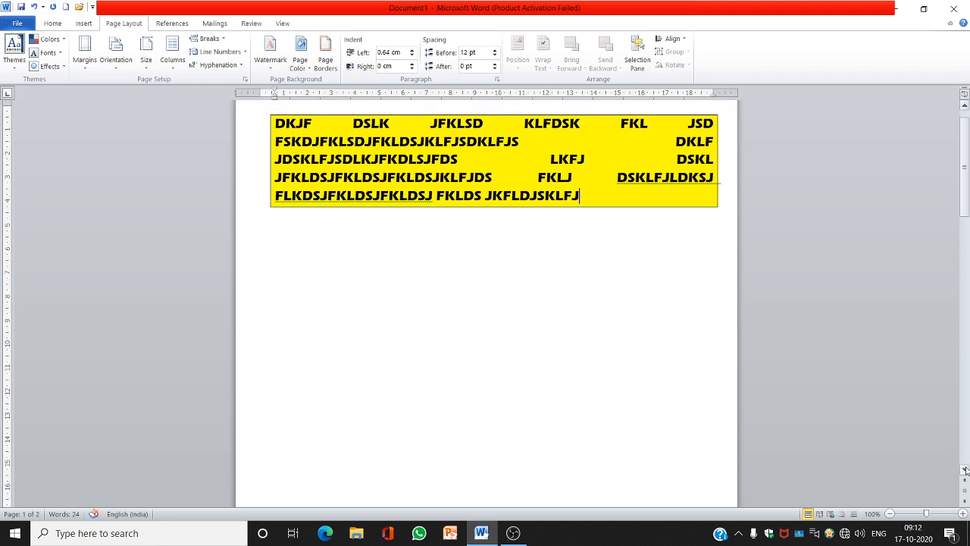
pyautogui.click(966, 471)
pyautogui.click(966, 470)
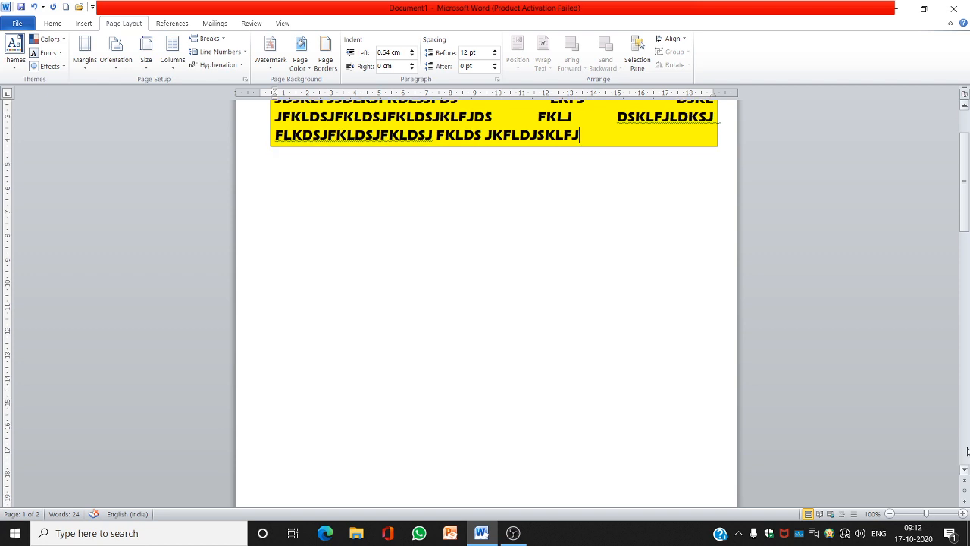
pyautogui.click(968, 452)
pyautogui.click(967, 452)
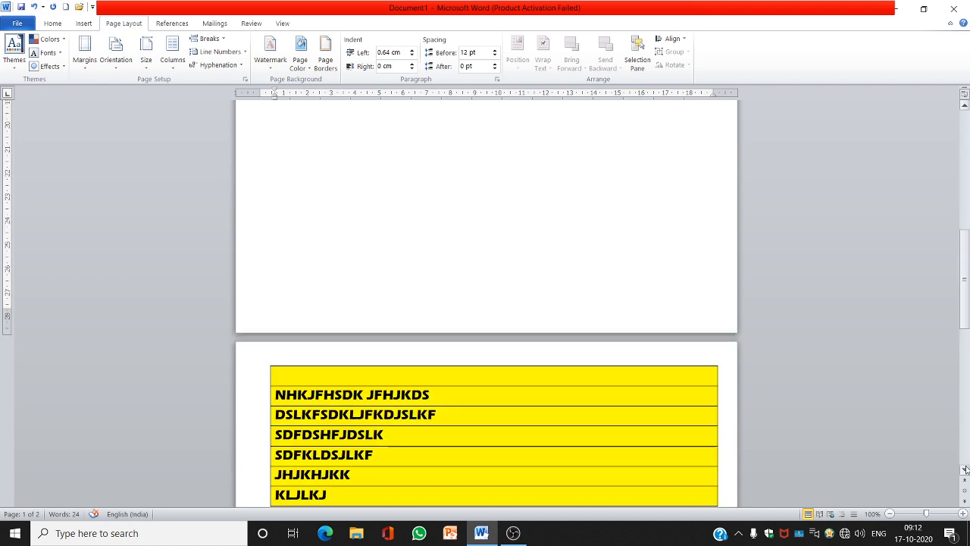
pyautogui.scroll(-1, 505, 242)
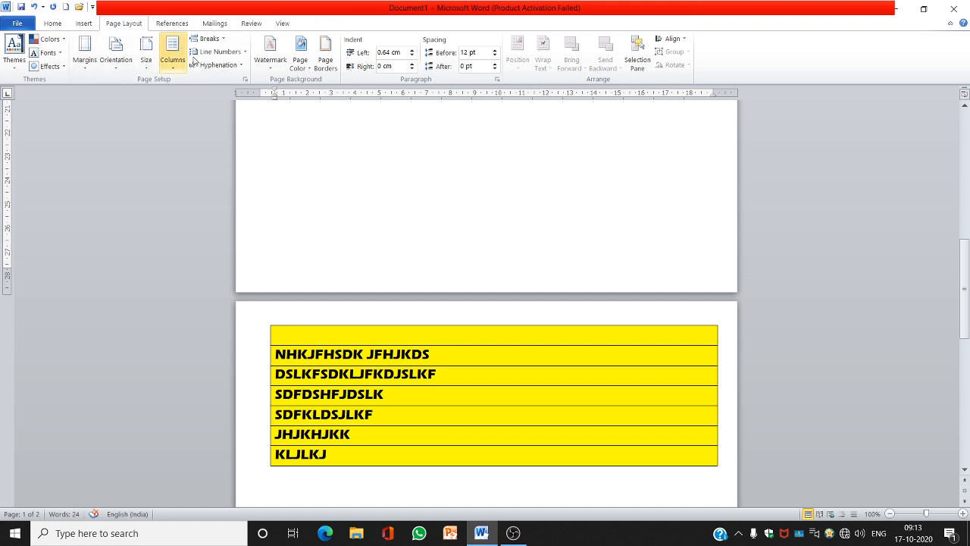
pyautogui.click(83, 24)
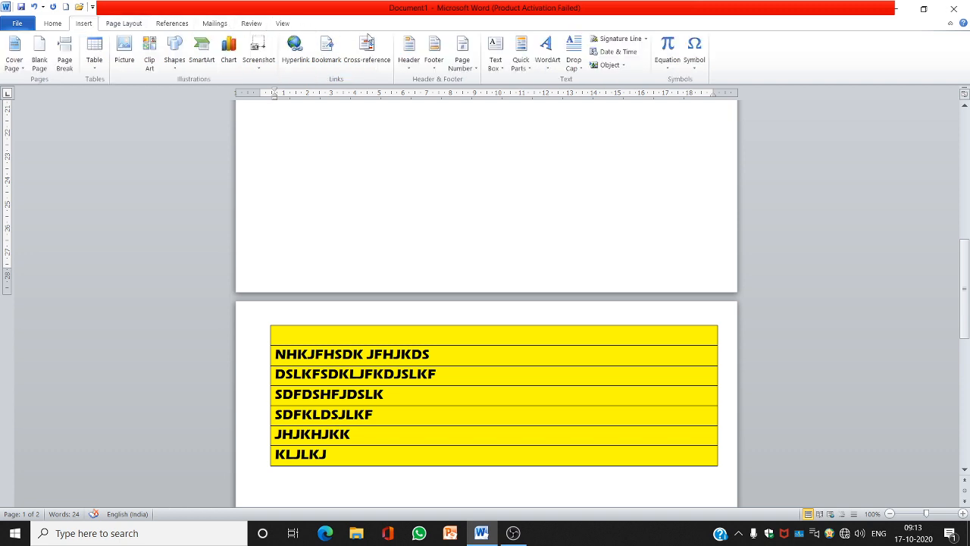
# Insert a Blank header and enter the text WELCOME in it
pyautogui.click(408, 66)
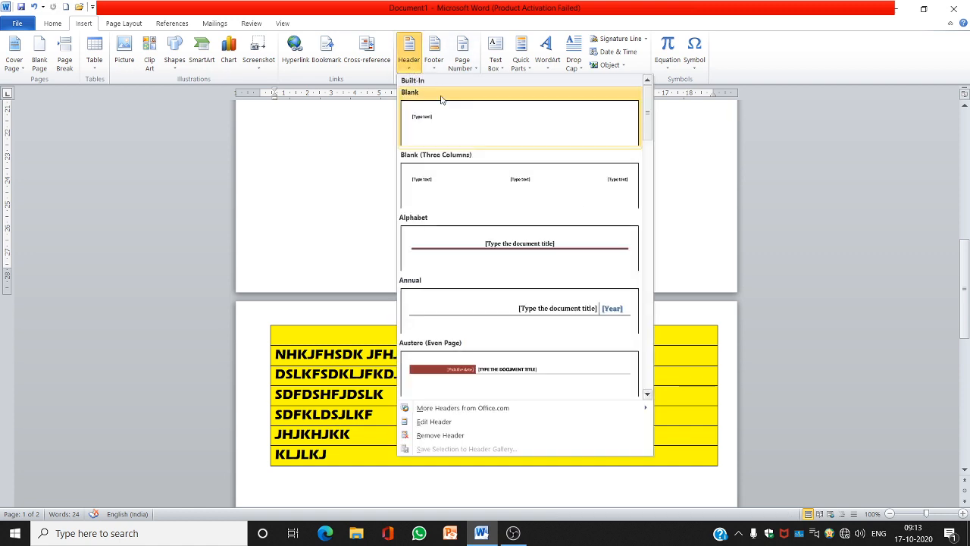
pyautogui.click(442, 126)
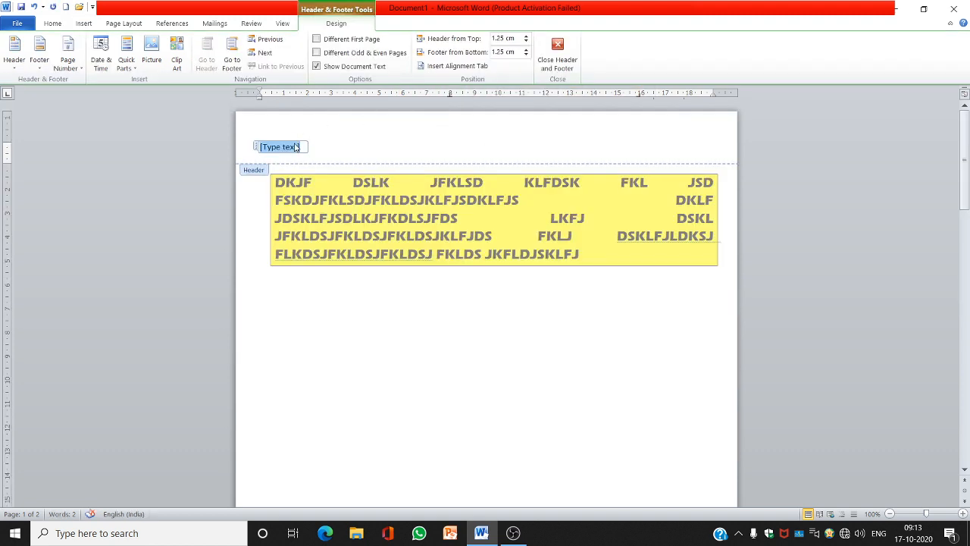
pyautogui.write('wELCOME')
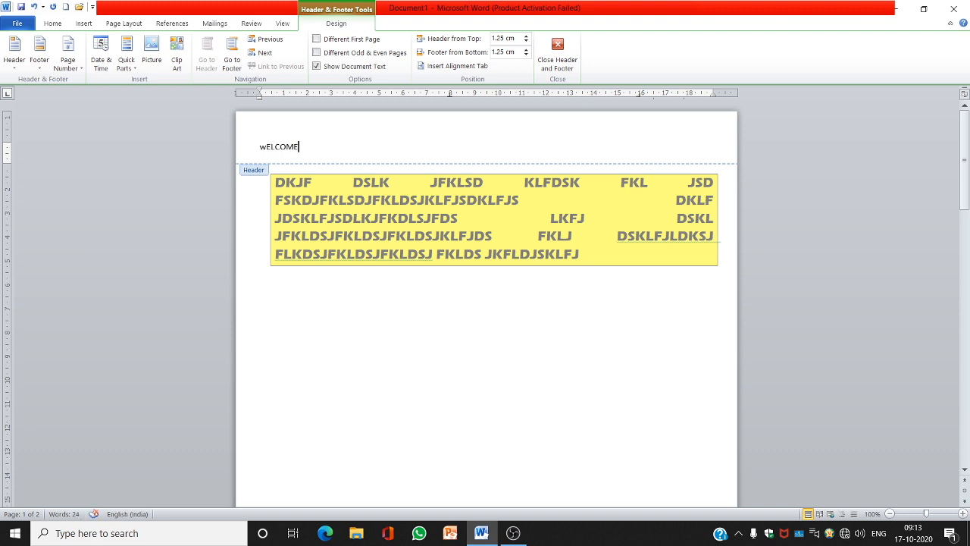
# Correct the header's first letter to a capital W and close header and footer editing
pyautogui.press('Left')
pyautogui.press('Left')
pyautogui.press('Left')
pyautogui.press('Left')
pyautogui.press('BackSpace')
pyautogui.write('W')
pyautogui.click(559, 56)
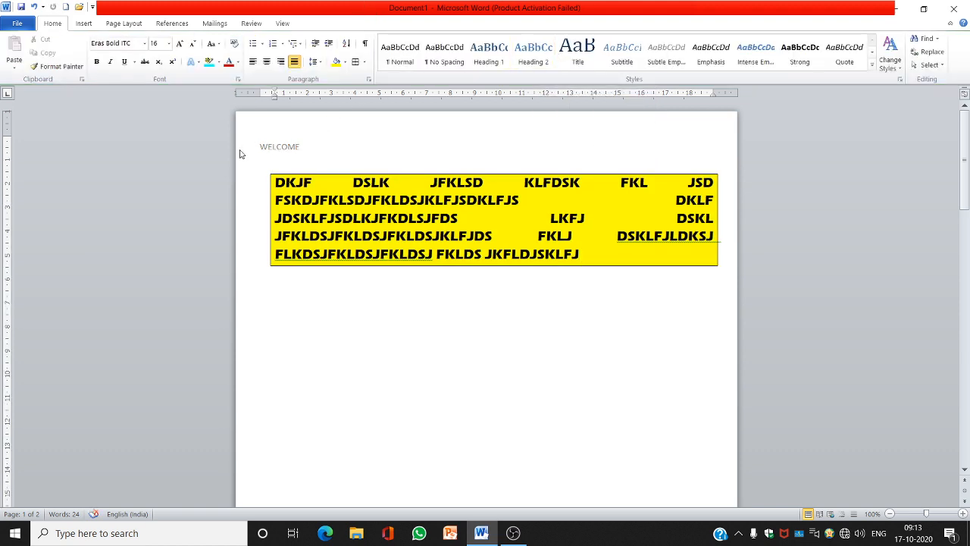
# Scroll through both pages to examine the header on each page
pyautogui.click(965, 470)
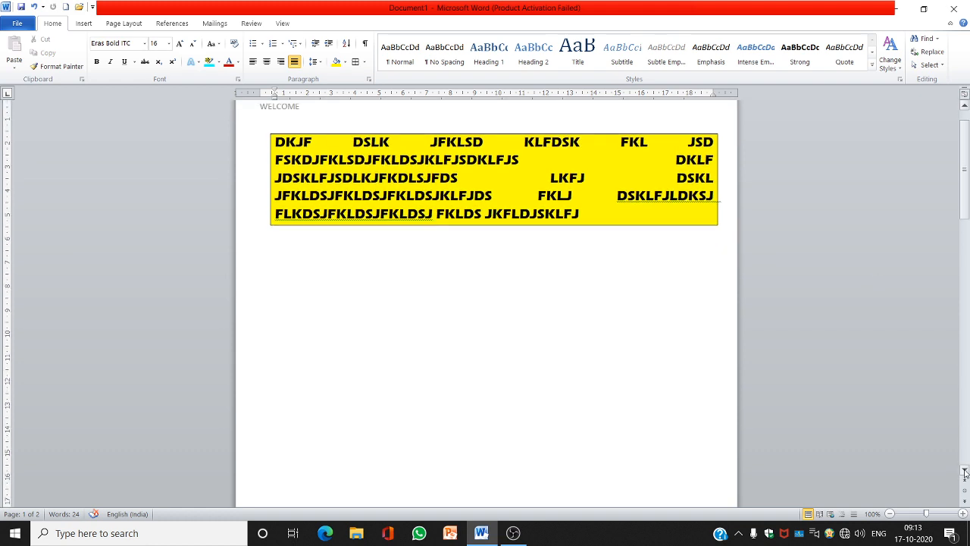
pyautogui.click(965, 472)
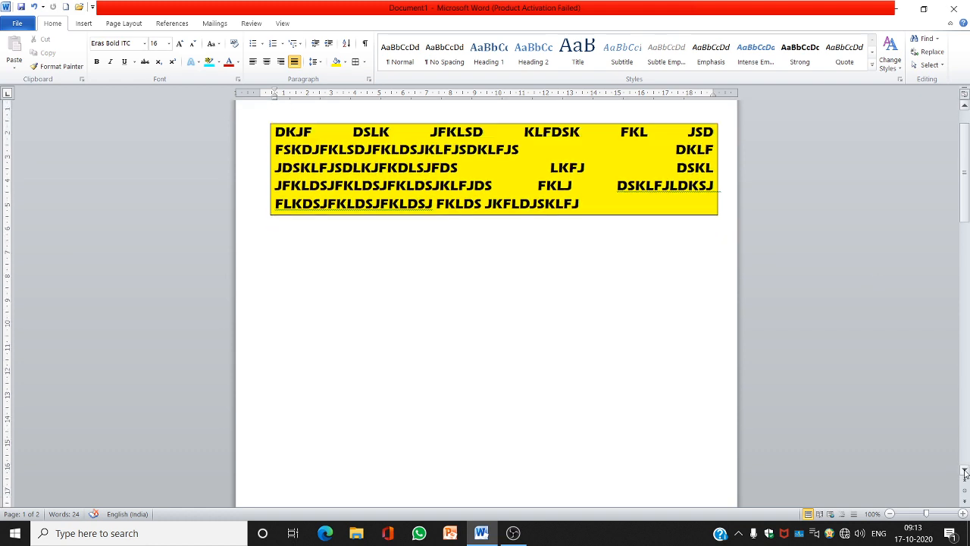
pyautogui.click(965, 473)
pyautogui.click(965, 472)
pyautogui.click(965, 472)
pyautogui.click(965, 472)
pyautogui.click(965, 472)
pyautogui.click(965, 472)
pyautogui.click(965, 472)
pyautogui.click(965, 472)
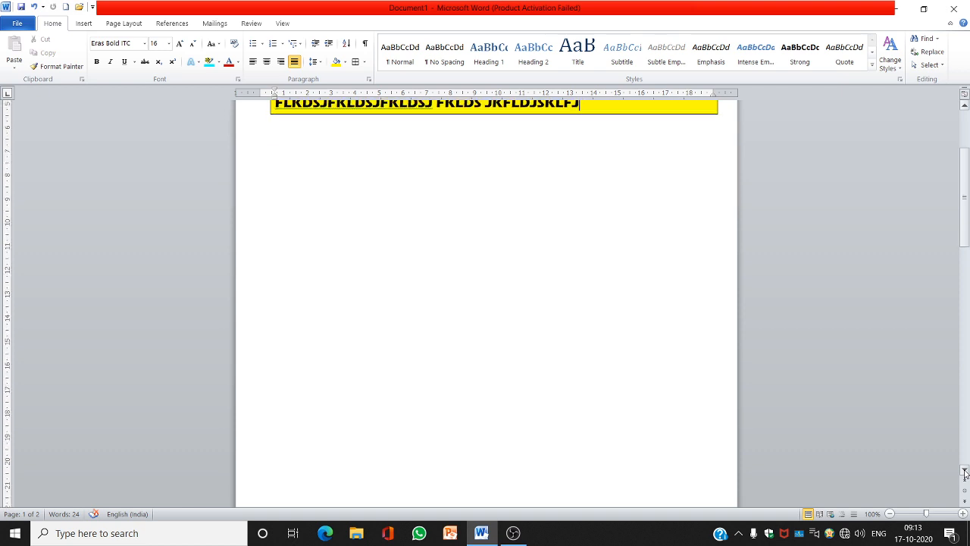
pyautogui.click(965, 472)
pyautogui.click(965, 472)
pyautogui.click(965, 472)
pyautogui.click(965, 472)
pyautogui.click(965, 473)
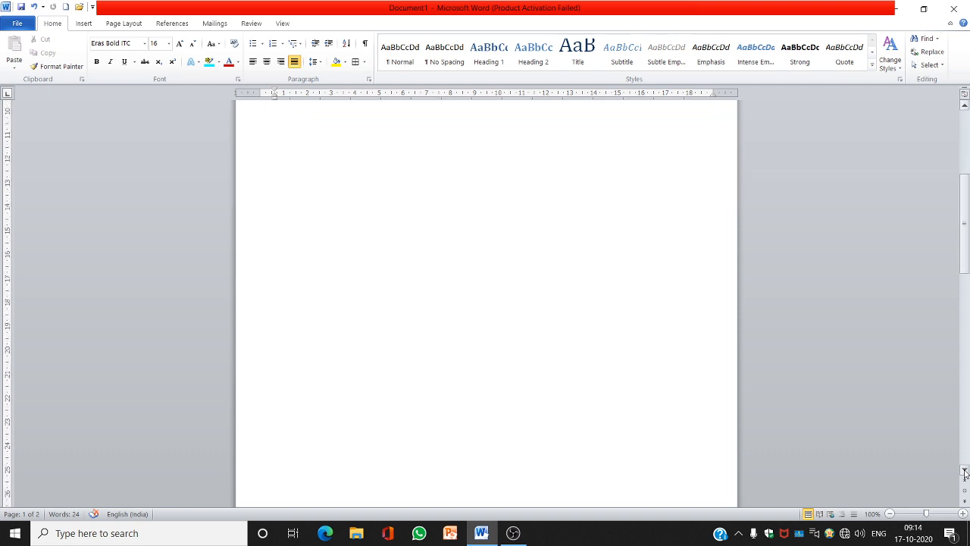
pyautogui.click(965, 473)
pyautogui.click(966, 472)
pyautogui.click(966, 473)
pyautogui.click(965, 472)
pyautogui.click(965, 472)
pyautogui.click(965, 472)
pyautogui.click(965, 472)
pyautogui.click(965, 472)
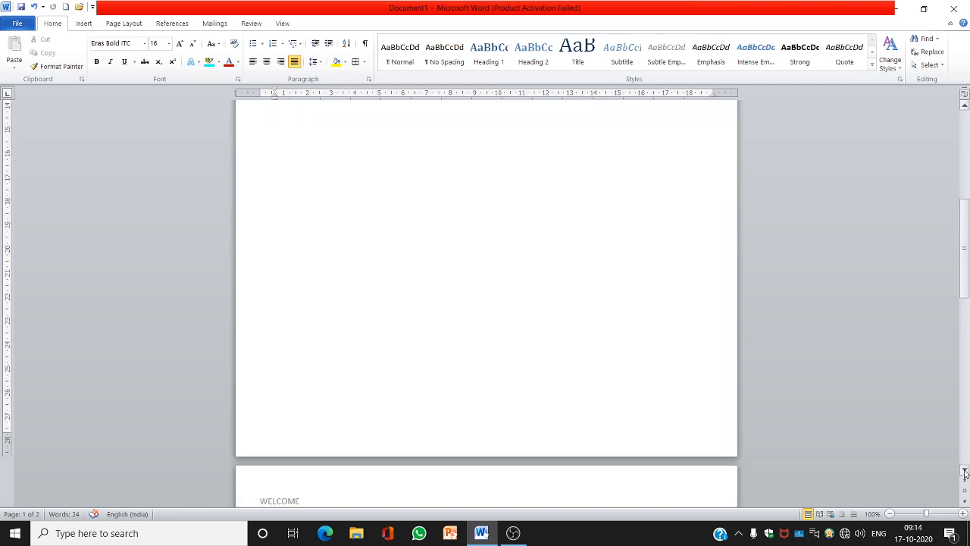
pyautogui.click(965, 472)
pyautogui.click(965, 473)
pyautogui.click(965, 472)
pyautogui.click(965, 473)
pyautogui.click(965, 472)
pyautogui.click(965, 472)
pyautogui.click(965, 473)
pyautogui.click(965, 472)
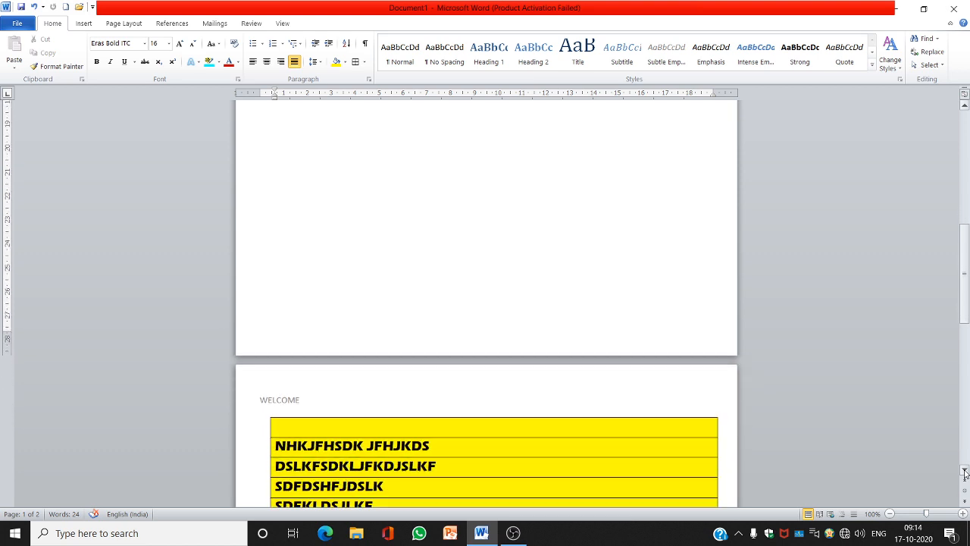
pyautogui.click(965, 473)
pyautogui.click(965, 472)
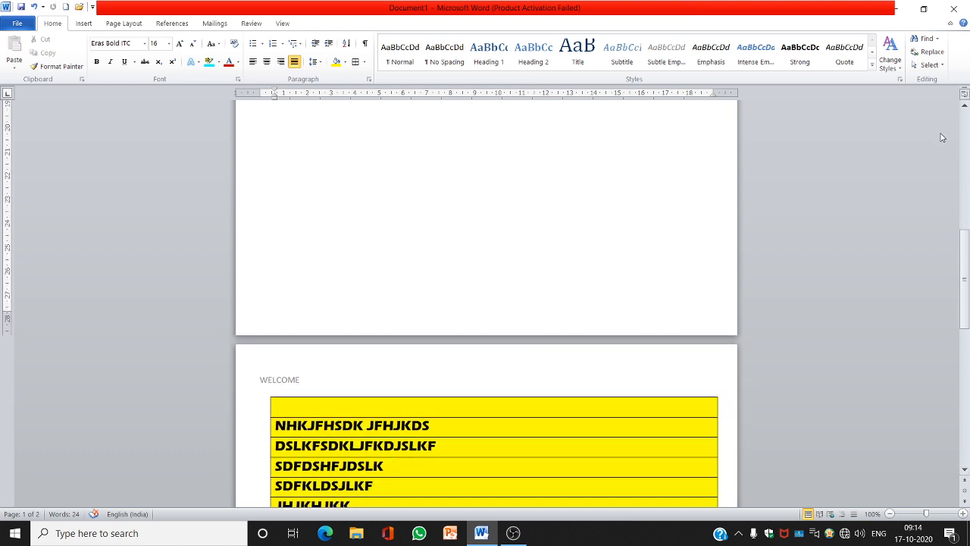
pyautogui.click(967, 121)
pyautogui.click(967, 122)
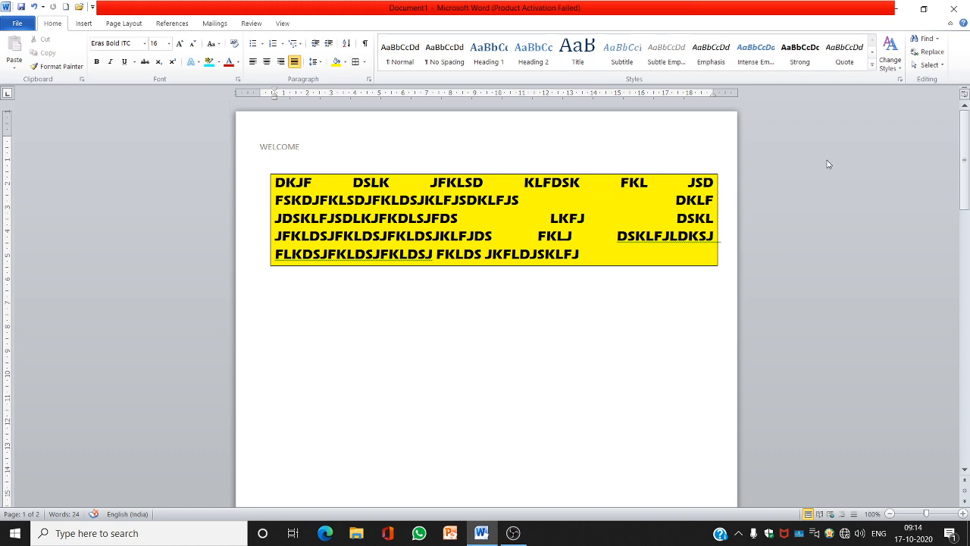
# Insert the Annual footer, enter 'This is footer.' beside the page number, and return to the body text
pyautogui.click(83, 24)
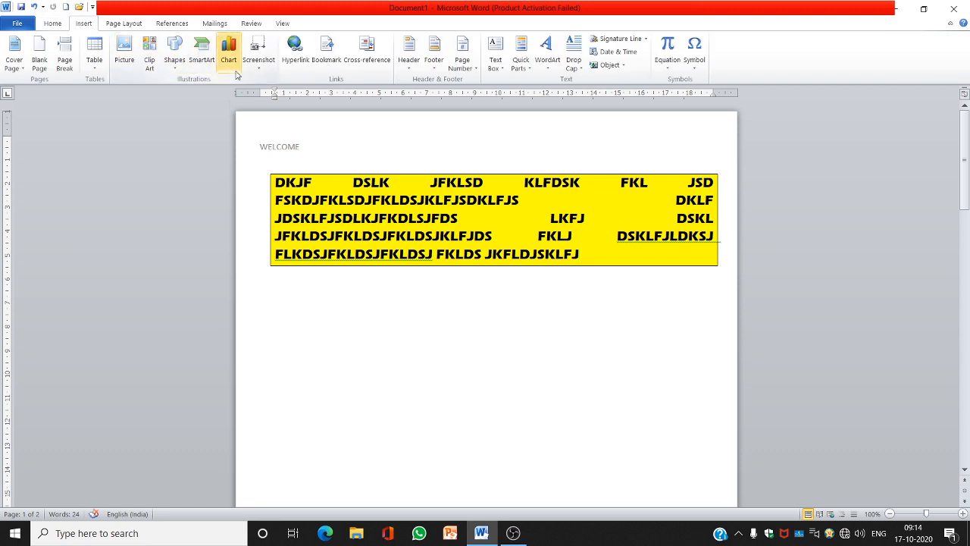
pyautogui.click(436, 61)
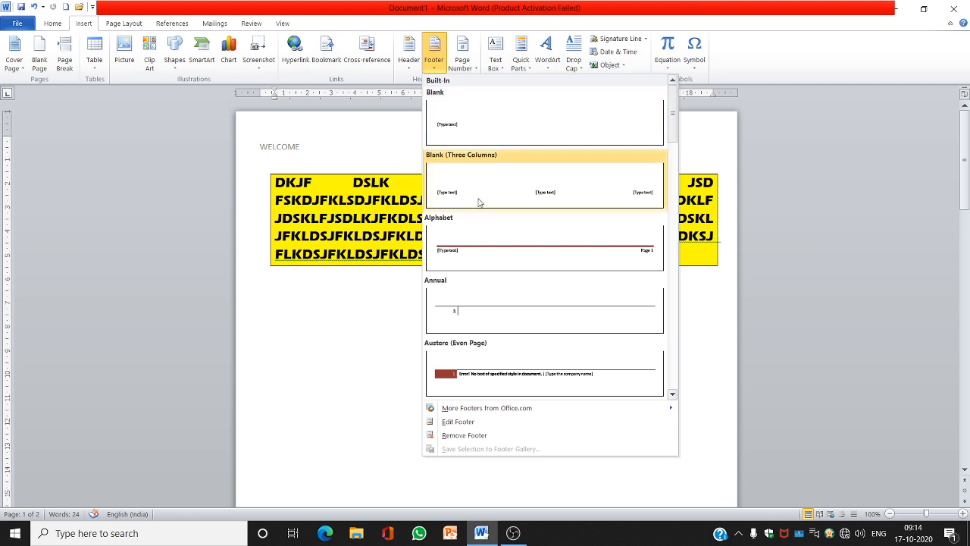
pyautogui.click(484, 317)
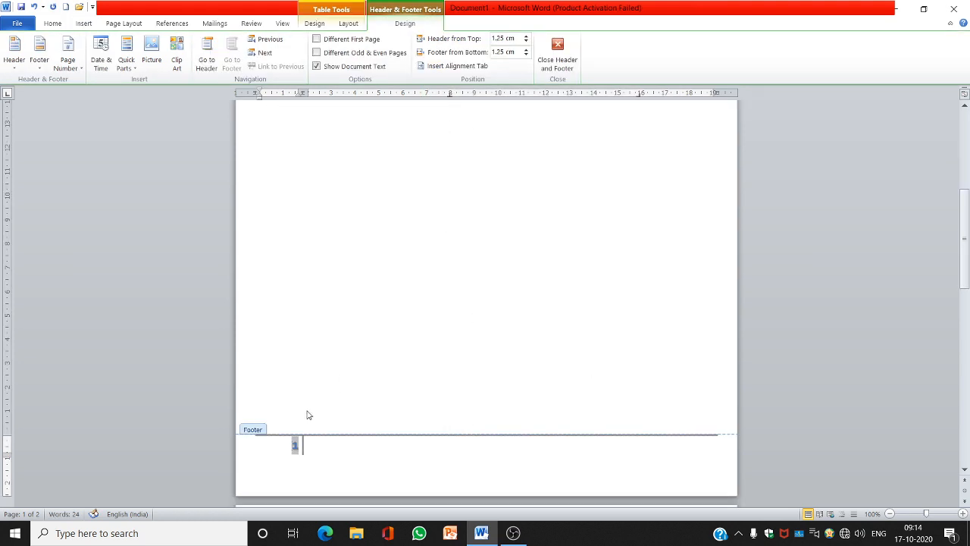
pyautogui.click(312, 443)
pyautogui.write('This is footer.')
pyautogui.doubleClick(353, 194)
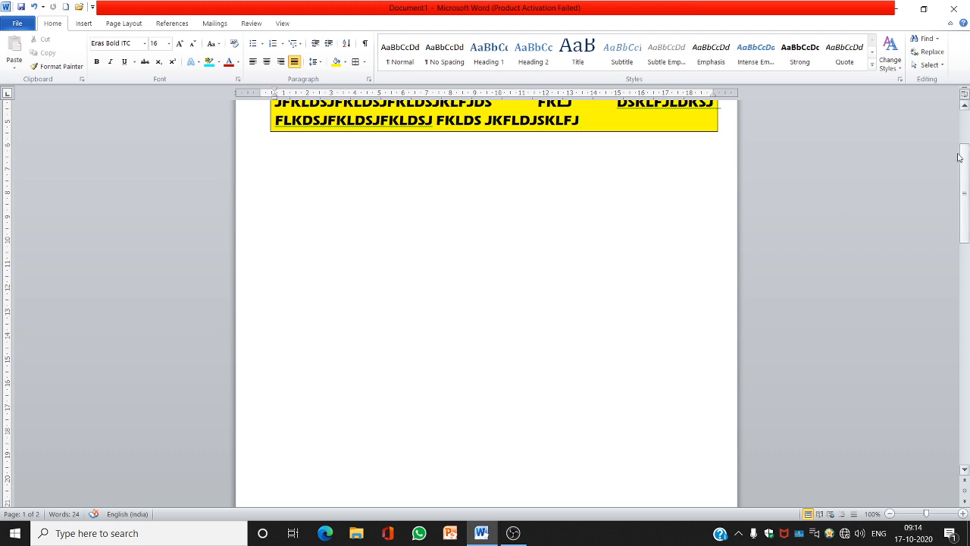
# Scroll through both pages to examine the header and footer on each page
pyautogui.scroll(3, 965, 122)
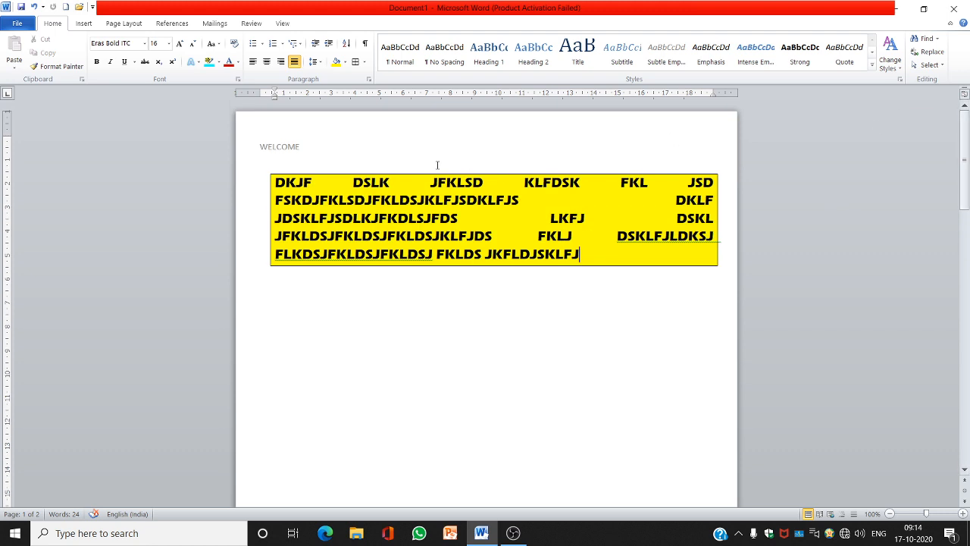
pyautogui.scroll(-3, 965, 470)
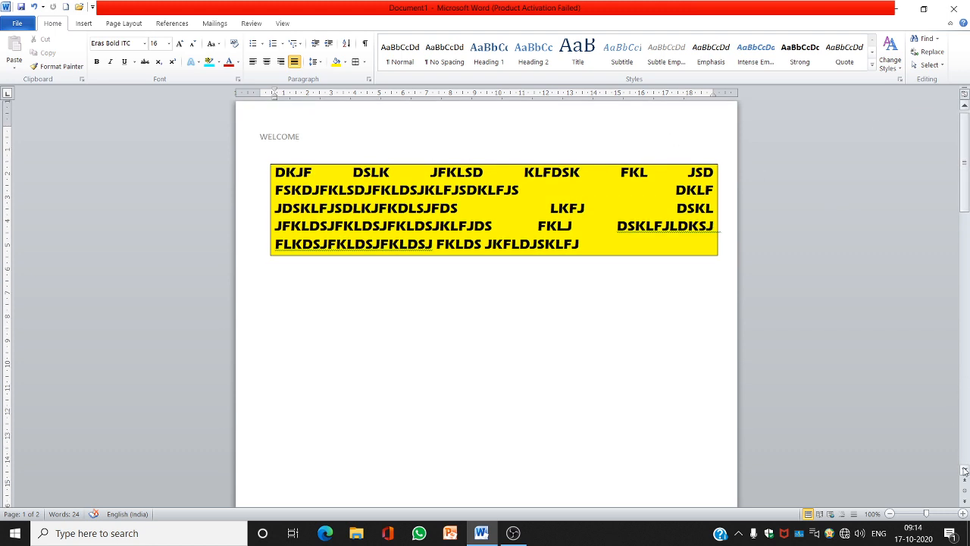
pyautogui.scroll(-5, 965, 470)
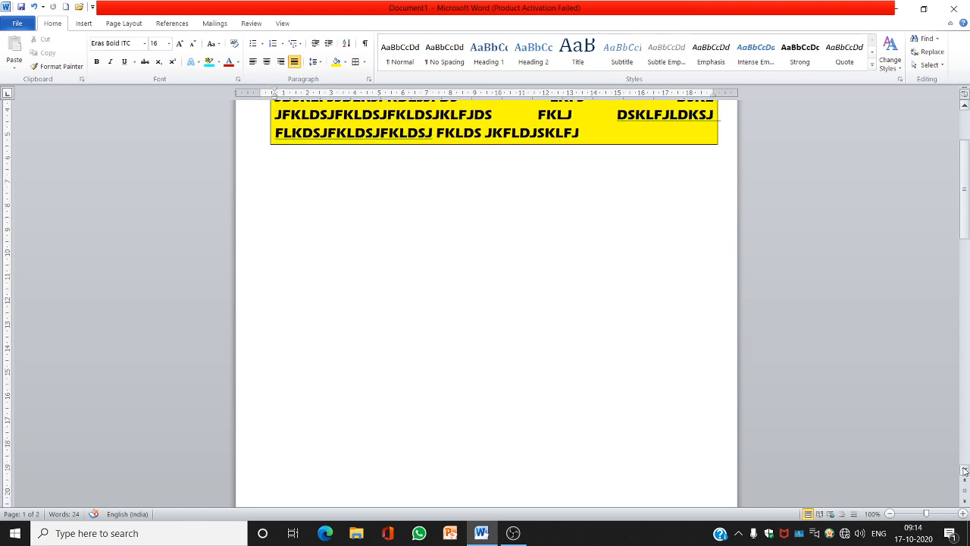
pyautogui.scroll(-5, 965, 470)
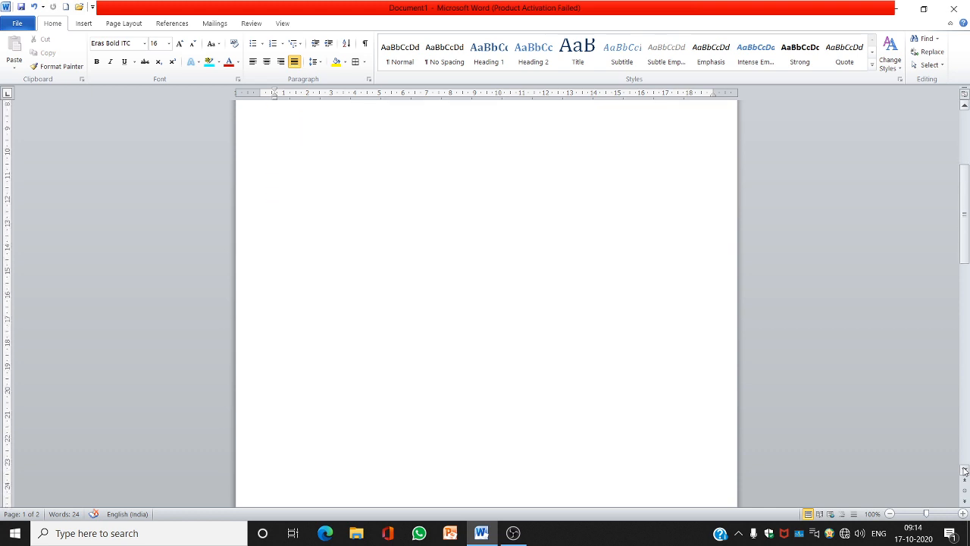
pyautogui.scroll(-3, 965, 470)
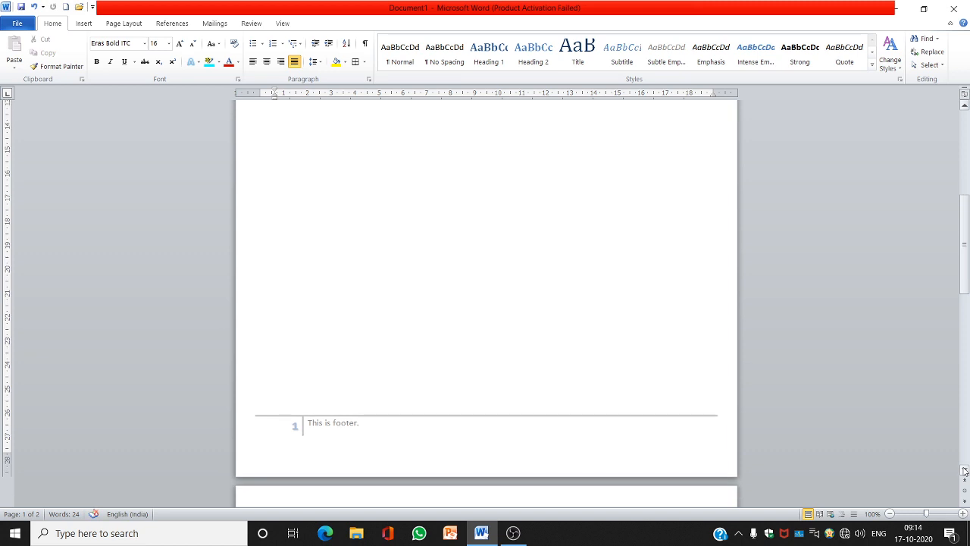
pyautogui.scroll(-2, 965, 470)
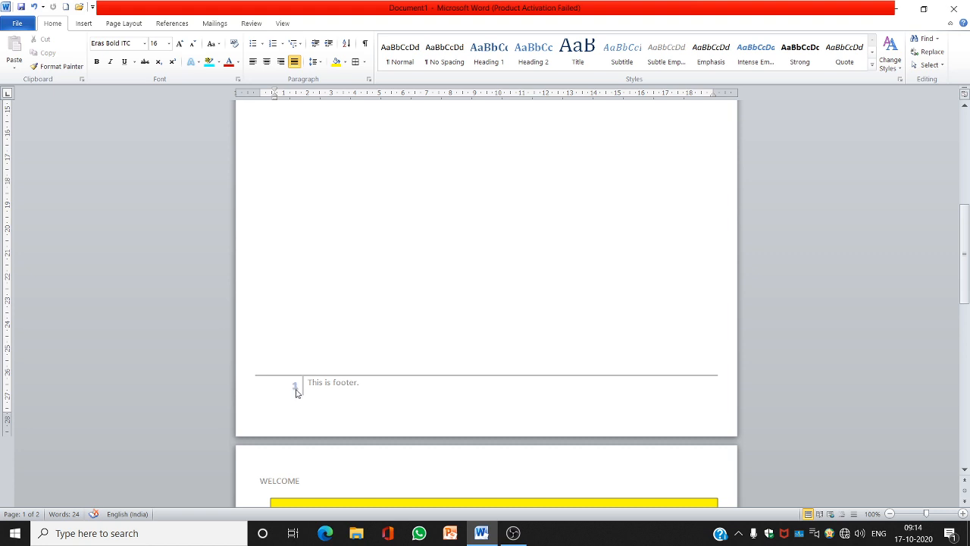
pyautogui.click(966, 455)
pyautogui.click(966, 455)
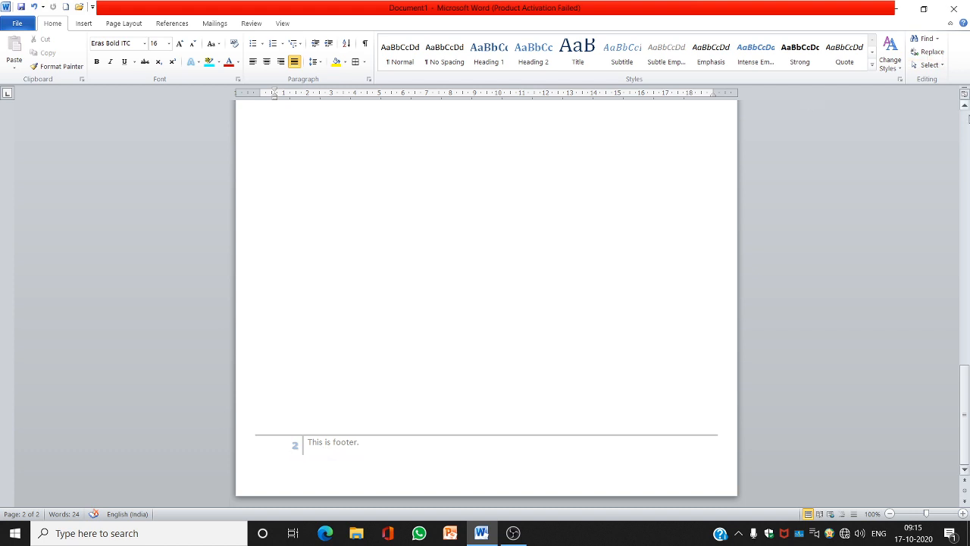
pyautogui.click(968, 118)
pyautogui.click(969, 120)
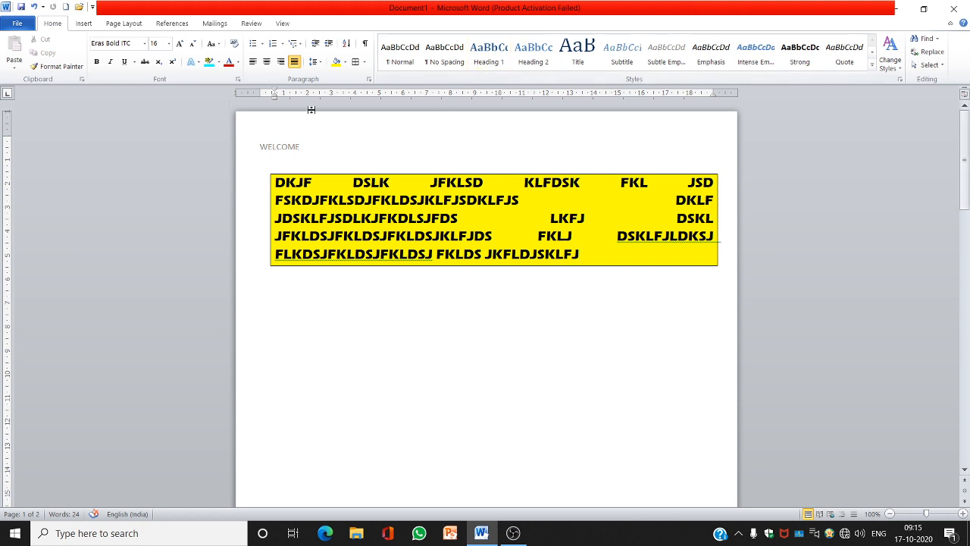
pyautogui.doubleClick(298, 148)
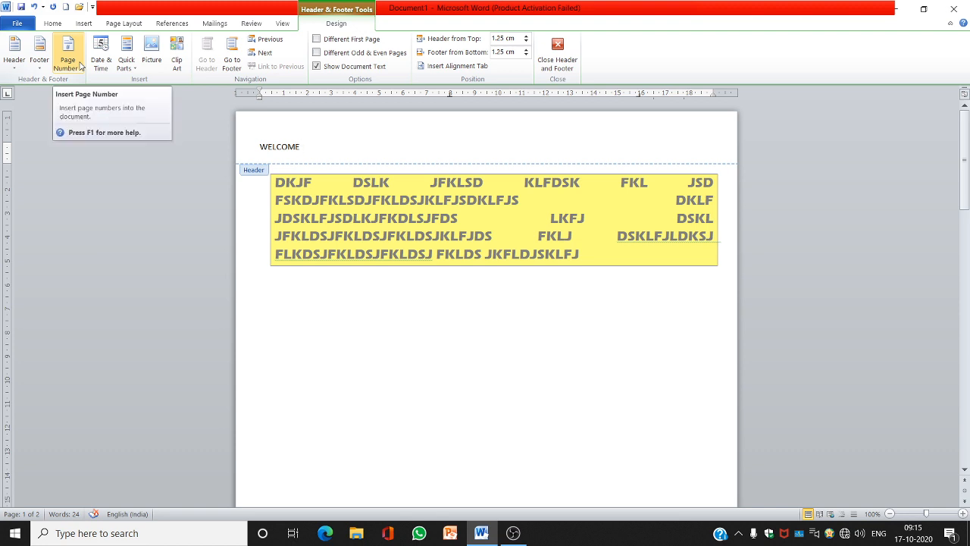
pyautogui.doubleClick(437, 190)
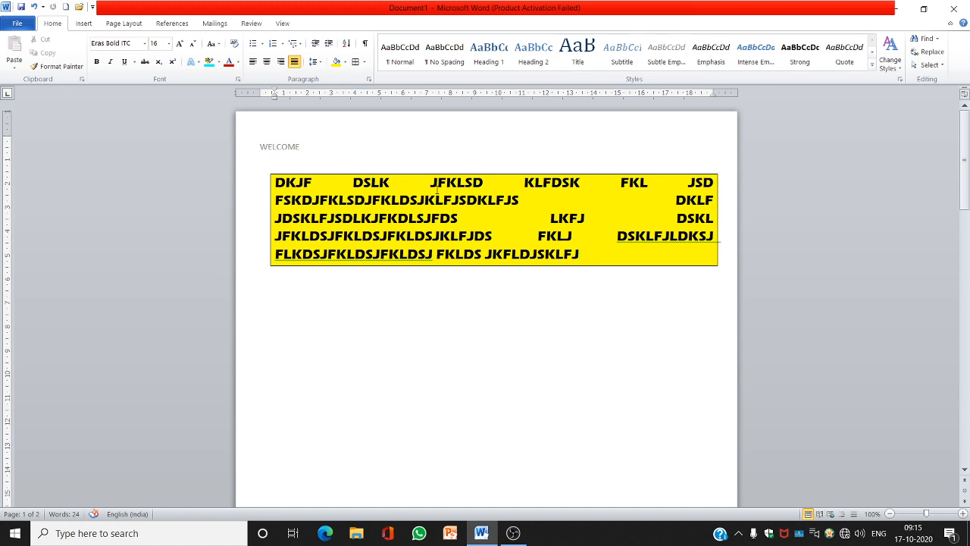
# Set up a 3-D page border for the whole document using a thick 3 pt solid line style
pyautogui.click(123, 24)
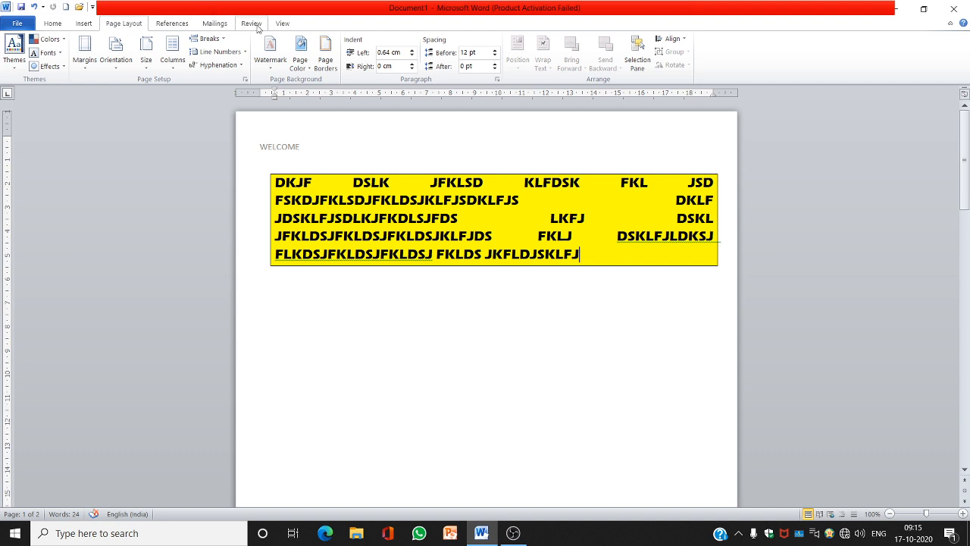
pyautogui.click(327, 55)
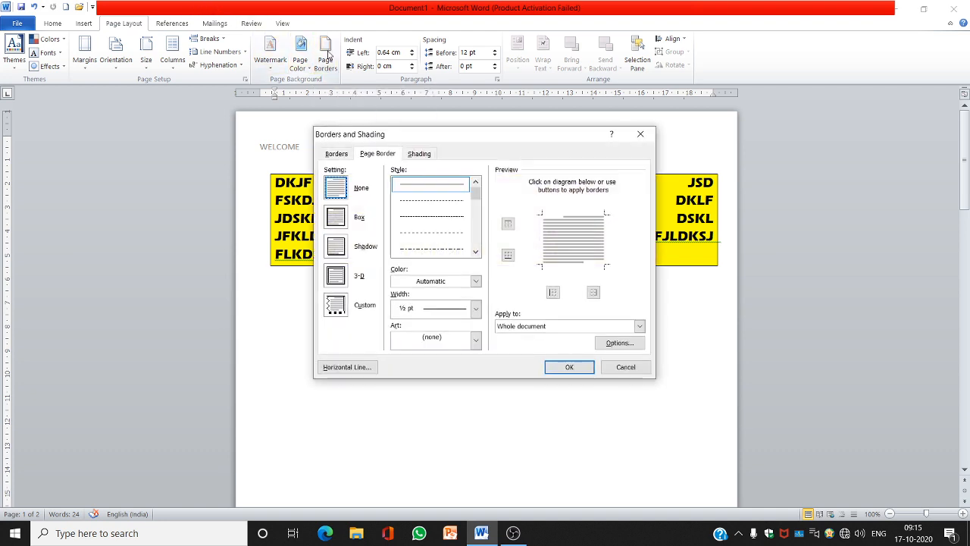
pyautogui.click(338, 278)
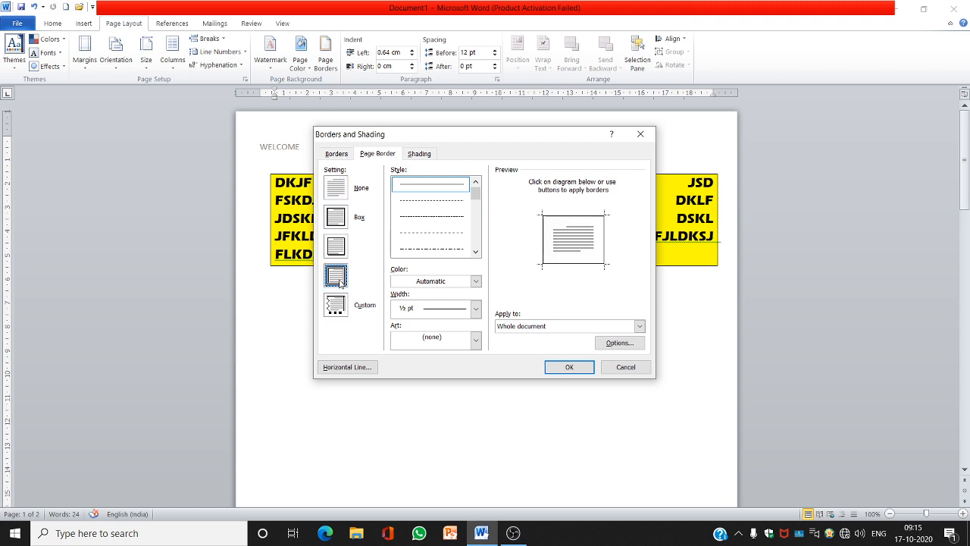
pyautogui.click(477, 252)
pyautogui.click(477, 252)
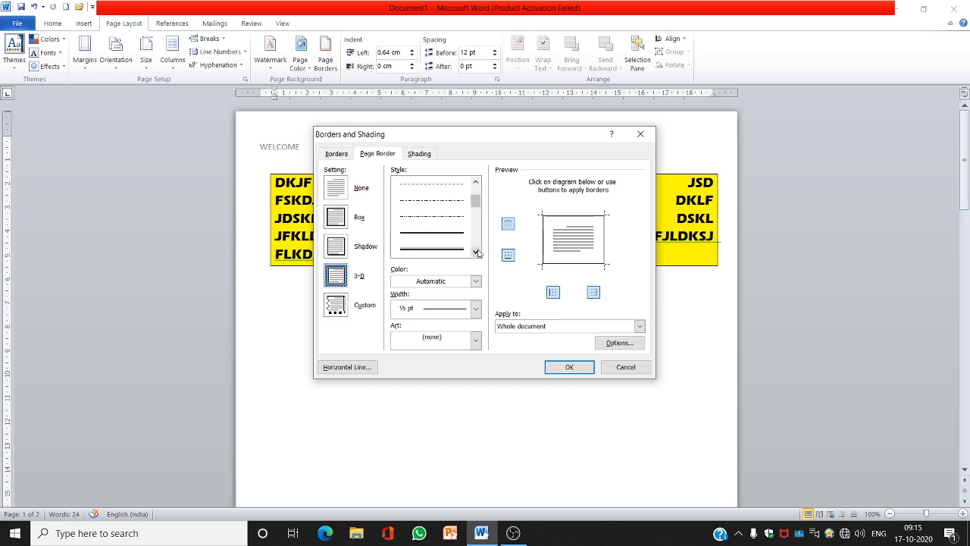
pyautogui.click(477, 252)
pyautogui.click(439, 253)
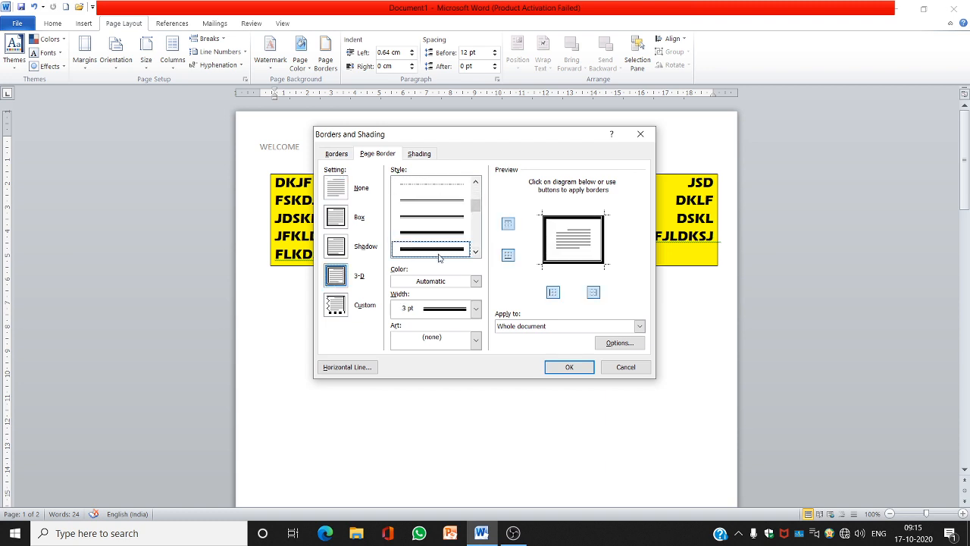
# Pick a colour for the page border
pyautogui.click(476, 281)
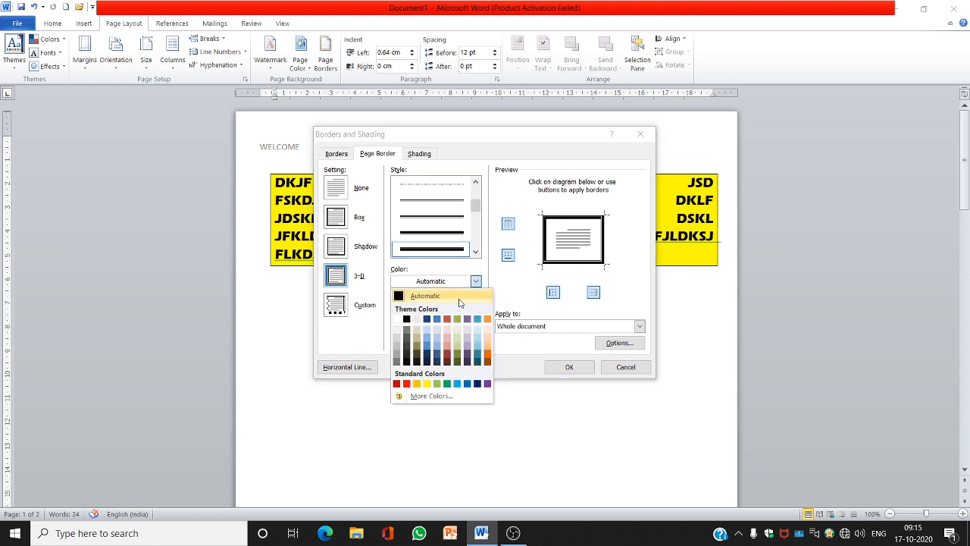
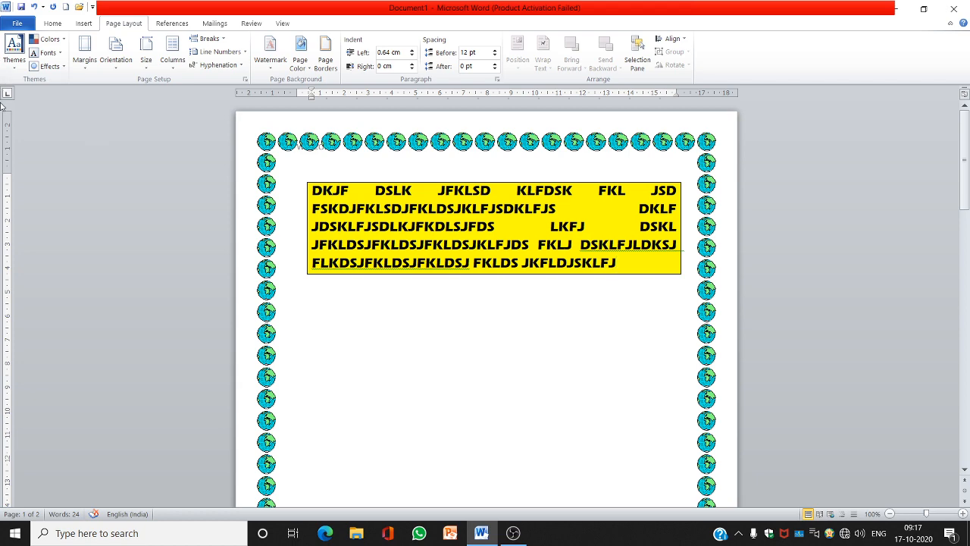
# Fill the page background with a light blue theme colour
pyautogui.click(311, 68)
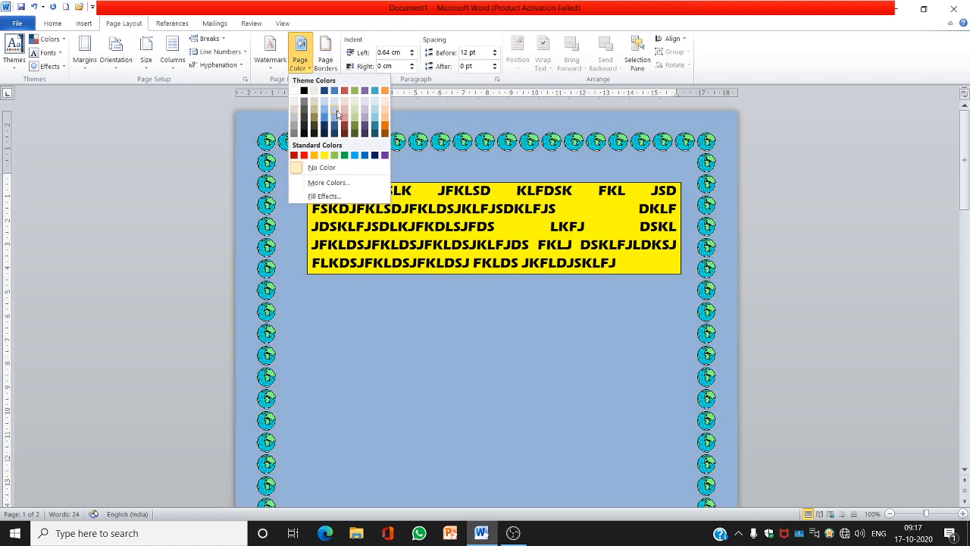
pyautogui.click(334, 108)
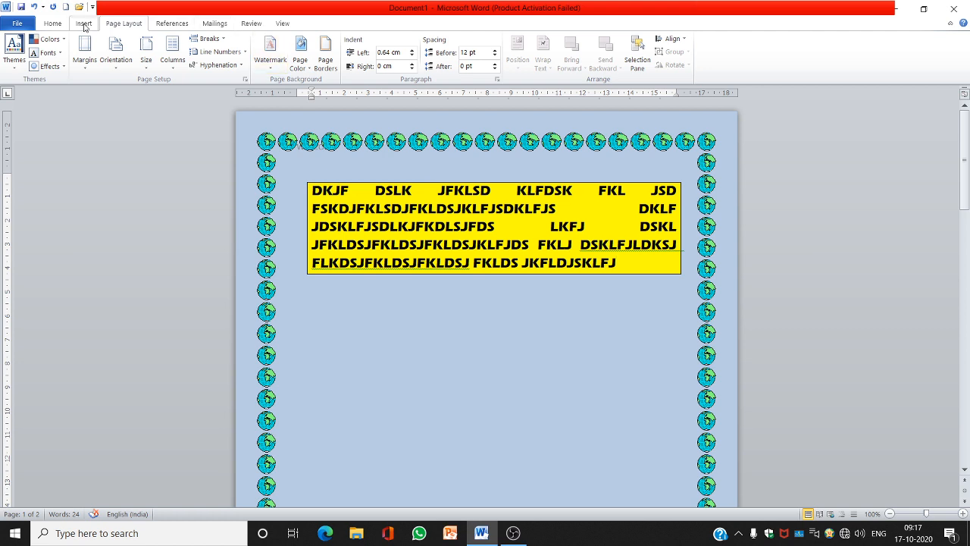
# Arrange the document text into two columns
pyautogui.click(173, 67)
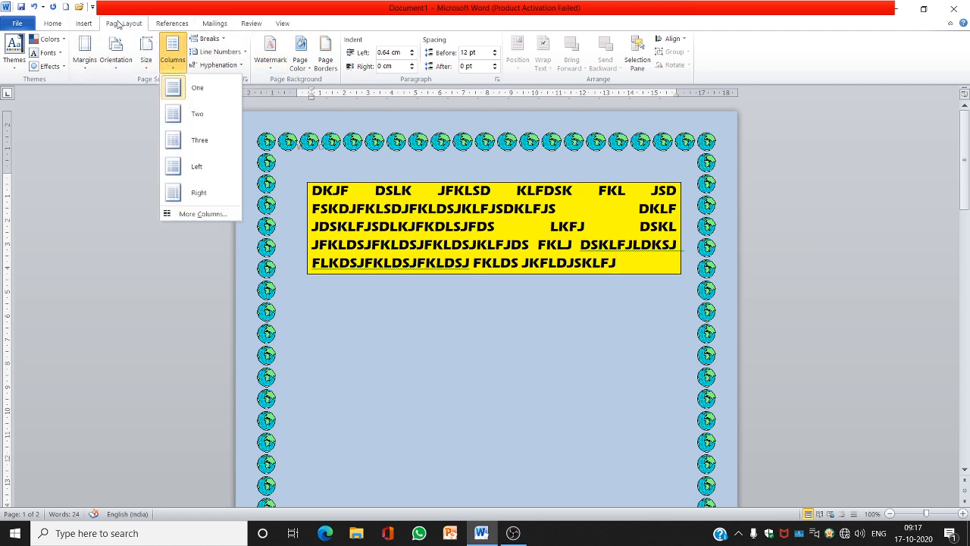
pyautogui.click(118, 25)
pyautogui.click(172, 70)
pyautogui.click(194, 113)
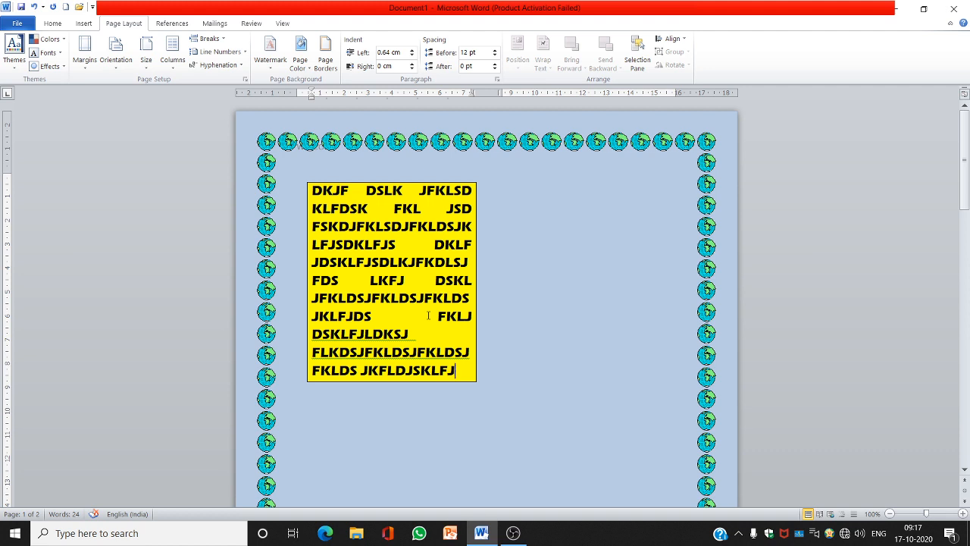
# Type filler text at the end of the paragraph to fill out the columns
pyautogui.write('dfklajdkfjdsklj fklsd jfklsdklf dskl fkld fj')
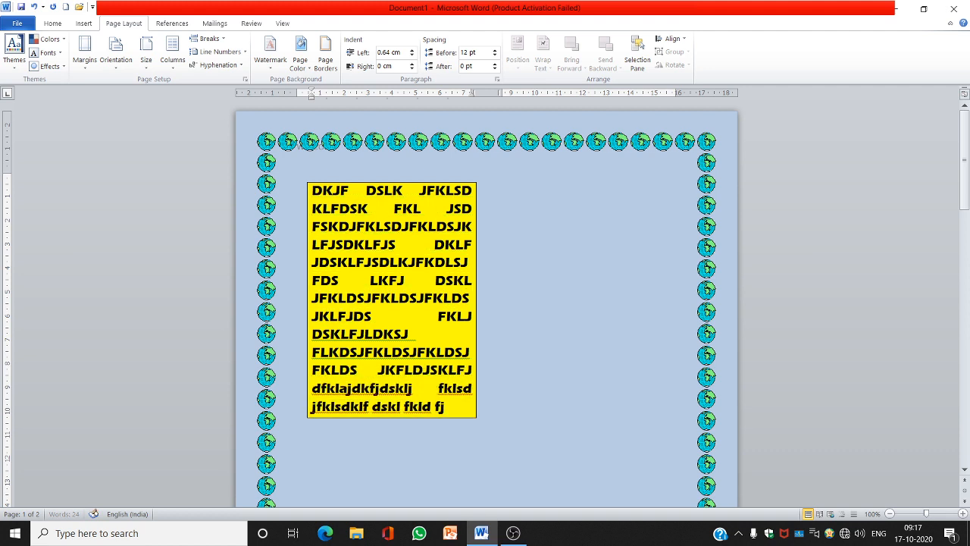
pyautogui.write('lsdk flkdsjfkljaksdlfjdslkf jdsf jdsk fkldslfkjdsklf jklds')
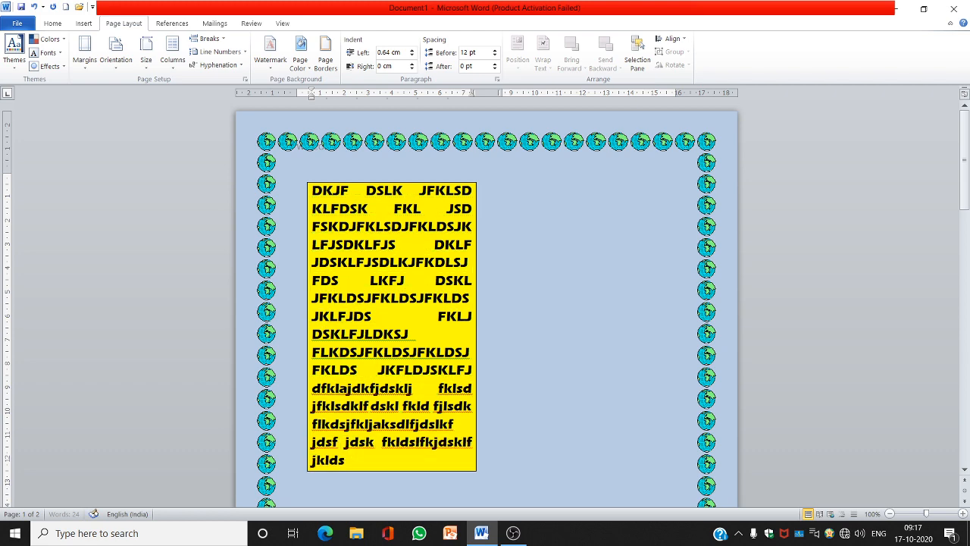
pyautogui.write(' jfkdskl fjdskl jflkds k lfdskl fklds lk fjdskl jfkld slk fklds')
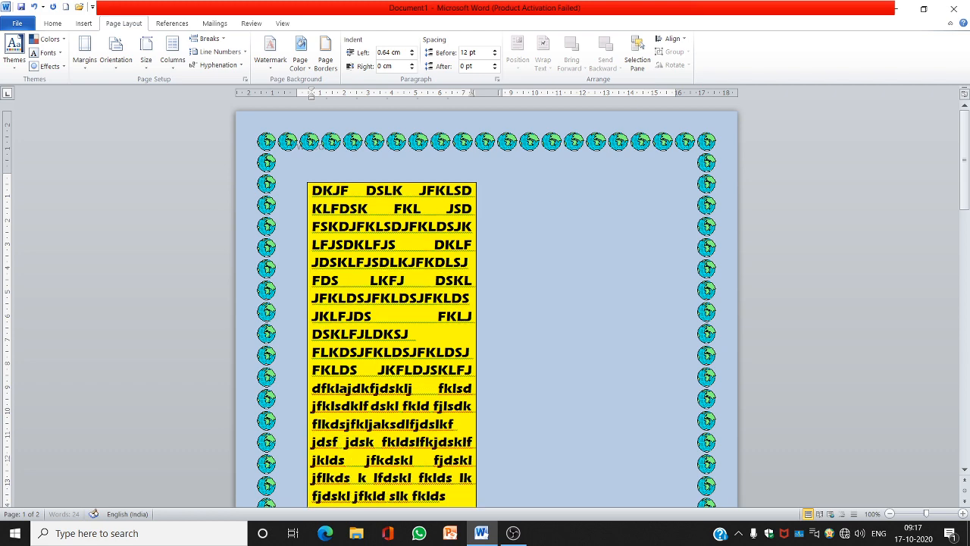
pyautogui.write(' fjklds flkjdslk fklds jfklsdjkl fjdksl fklds jklfdskl jfklds')
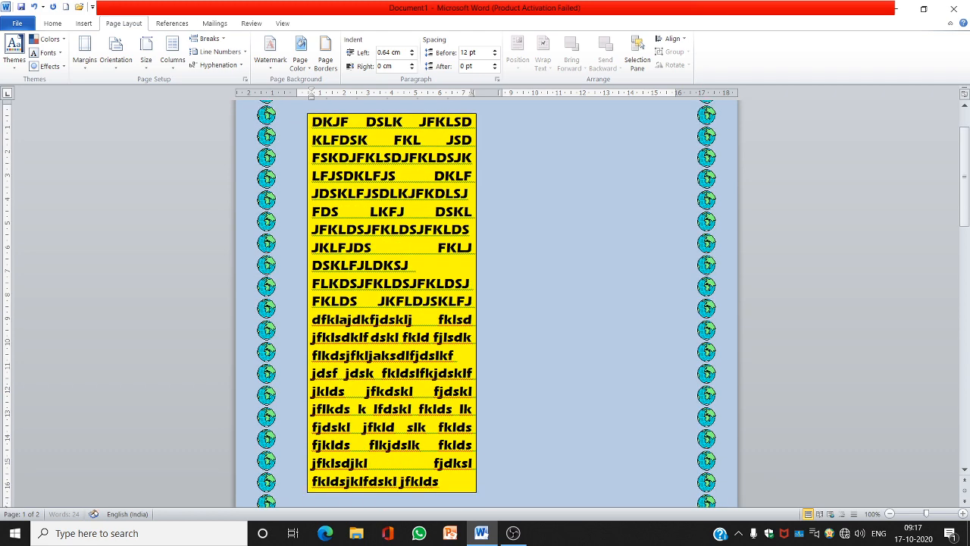
pyautogui.write(' kfl jdskl fklds jkfdksl flkdslk flkds flk dslk fldks fkl')
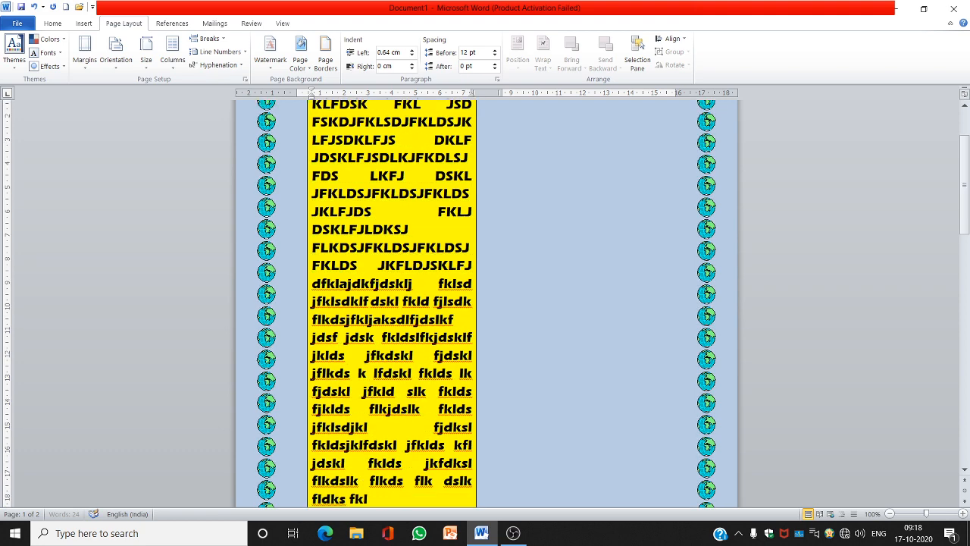
pyautogui.write('sd jfkjdkls fkl')
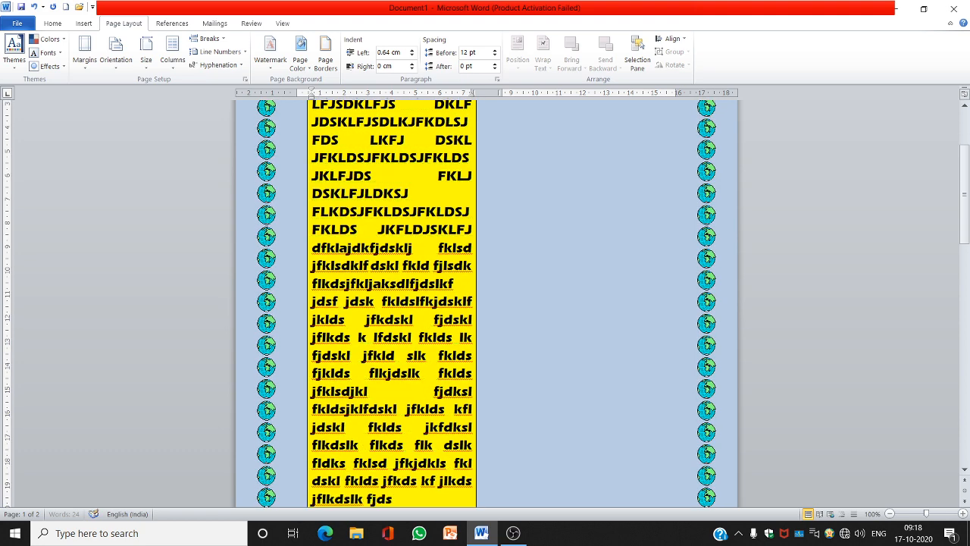
pyautogui.write(' dskl fklds jfkds kf jlkds jflkdslk fjds flkdsl flkds klfdlsk jflkds fkldskl jfld s jfkl')
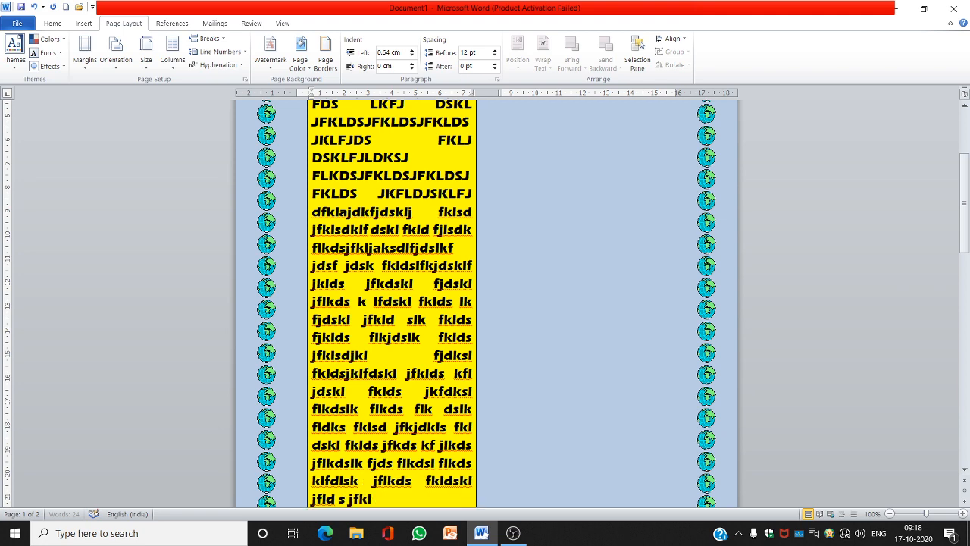
pyautogui.write('d klskl fdskl jfklsd fj sdkl fksd flksdlfk jdslkf')
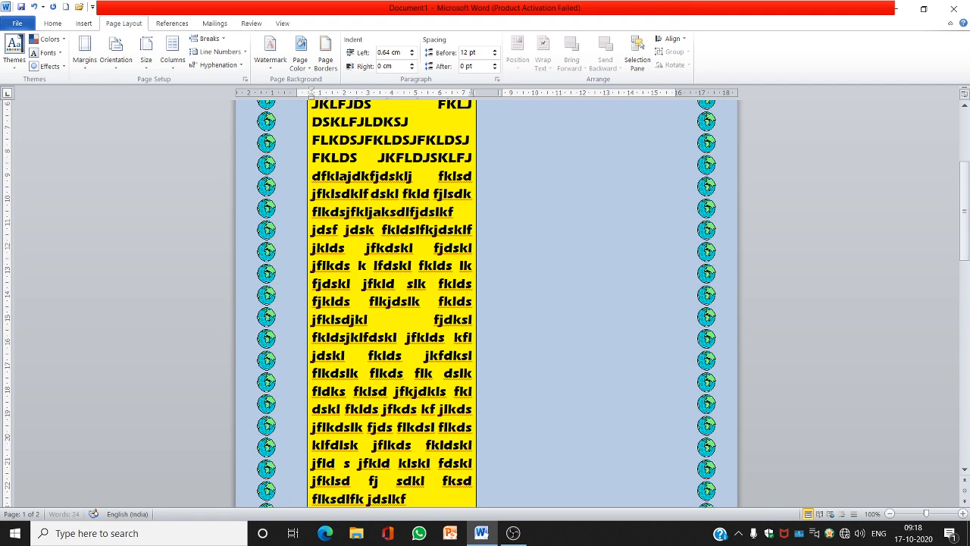
pyautogui.write(' lk')
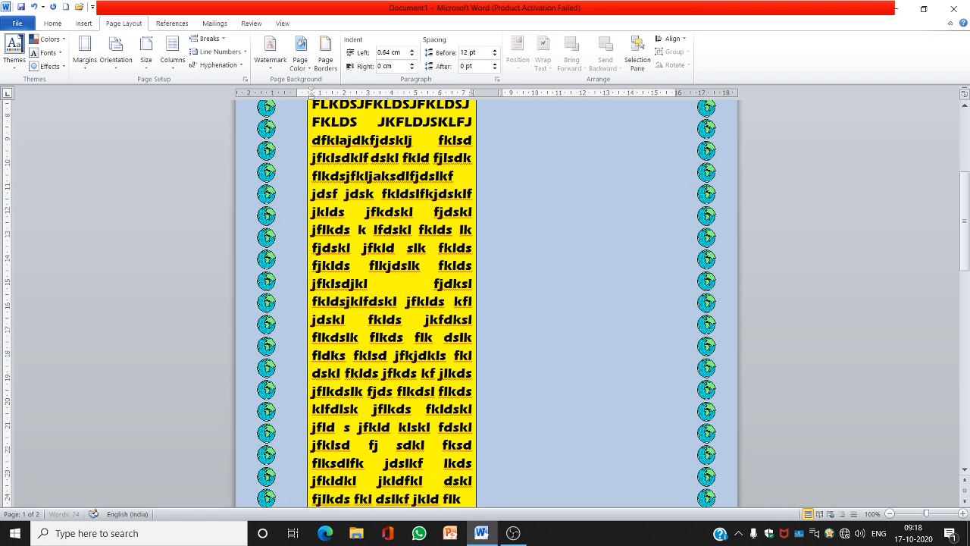
pyautogui.write('ds jfkldkl jkldfkl dskl fjlkds fkl dslkf jkld flkds flksdkl fklds fklds jfkl dslkf jdkl fjkldsfkldslk')
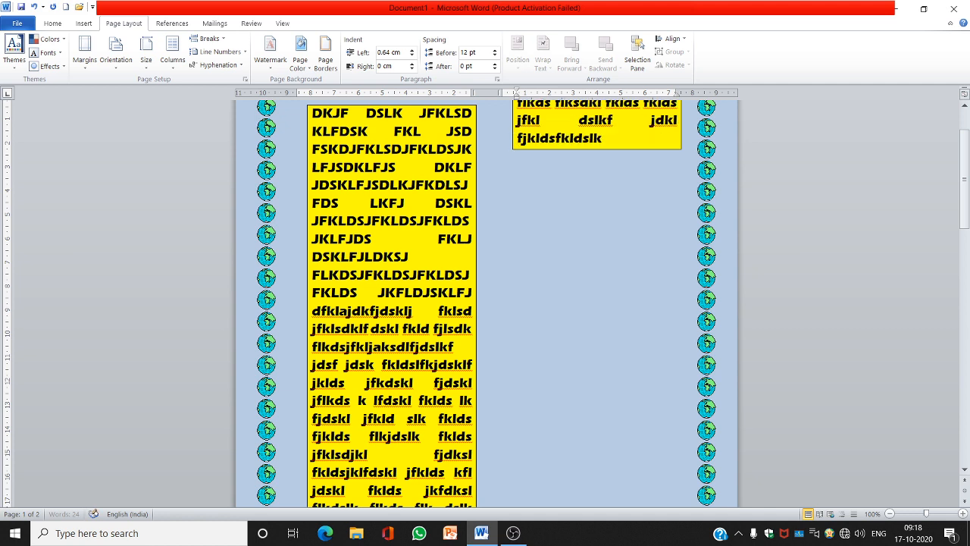
pyautogui.write('f kld fjkd sjfkldklfdskl fklsdfkdslkf jkld fjlk')
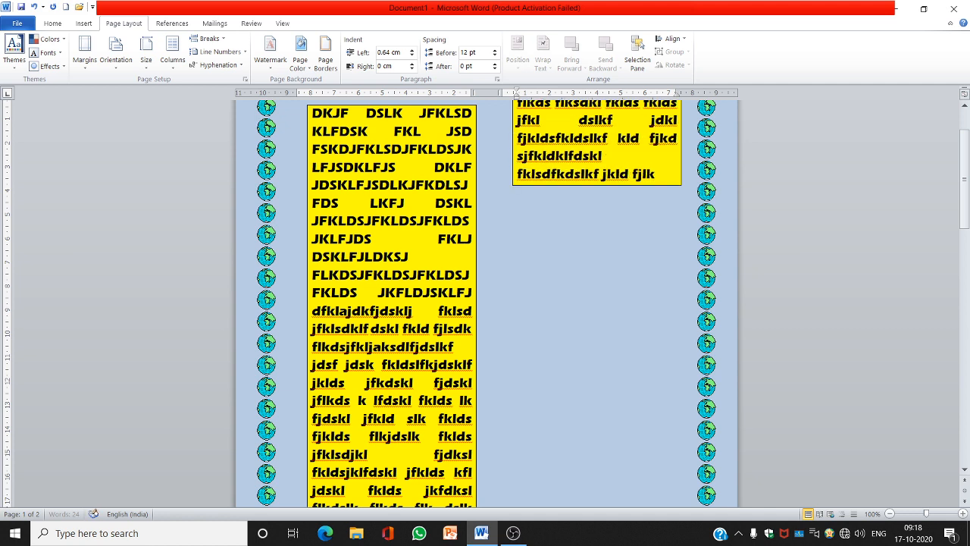
pyautogui.write('sd flkdsflkjdskl fdlk flkd jflks')
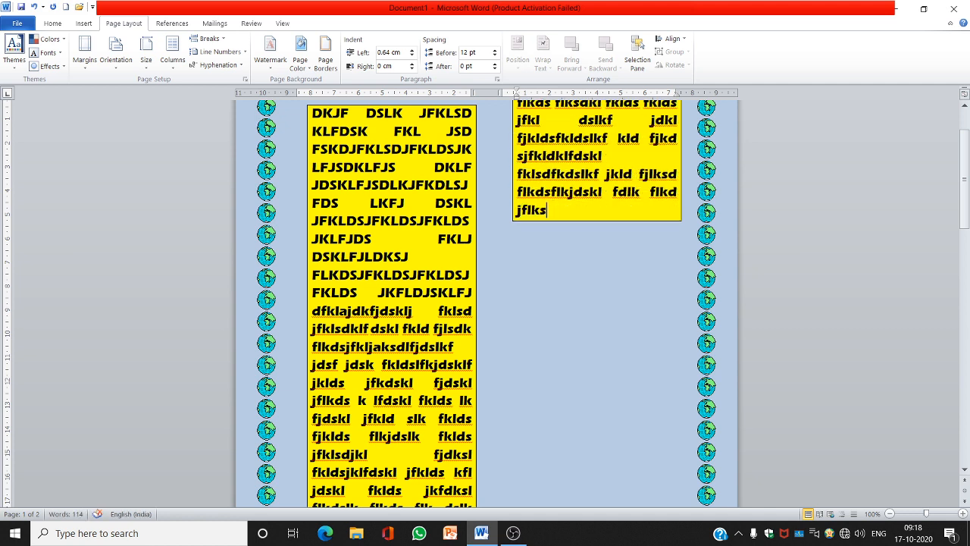
# Switch the text layout to three columns
pyautogui.click(175, 65)
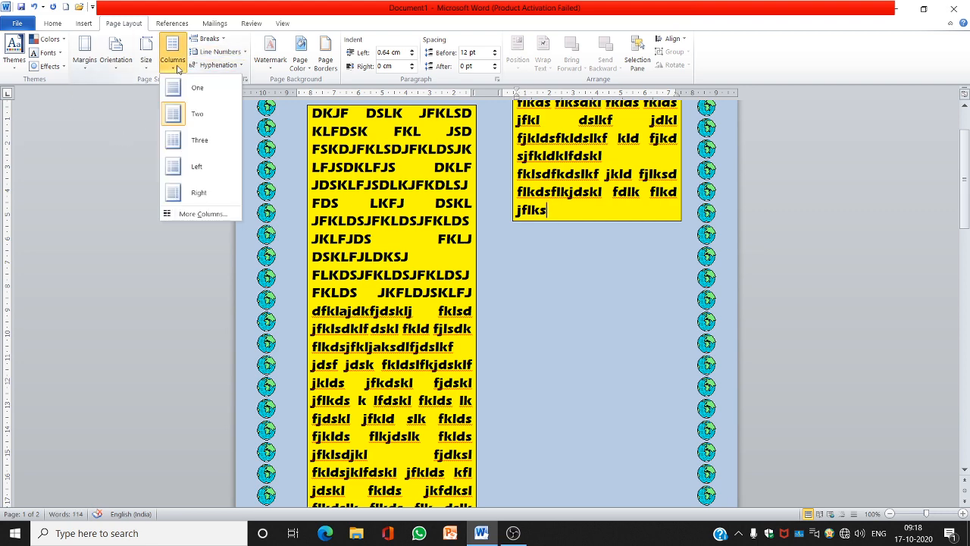
pyautogui.click(183, 143)
# Apply the Left column layout with a narrow left column
pyautogui.click(171, 65)
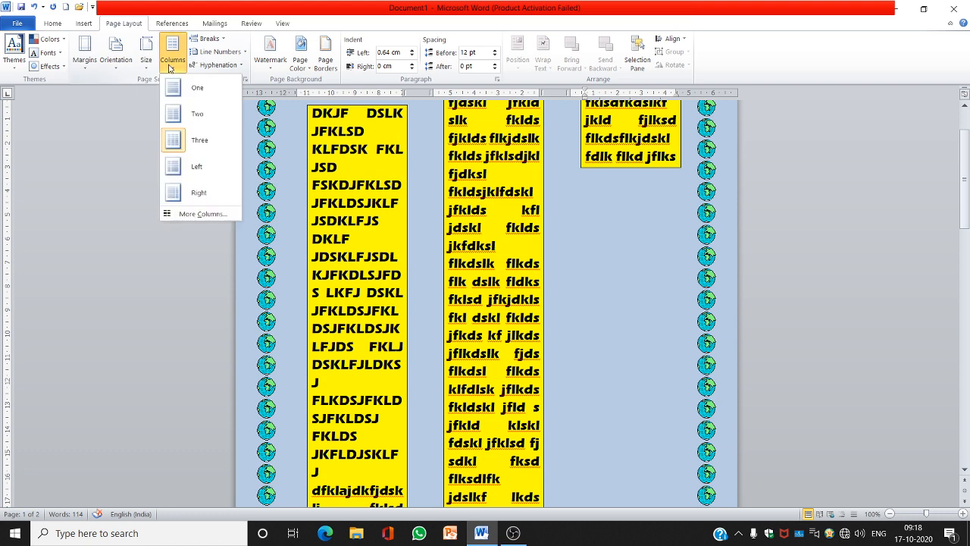
pyautogui.click(182, 169)
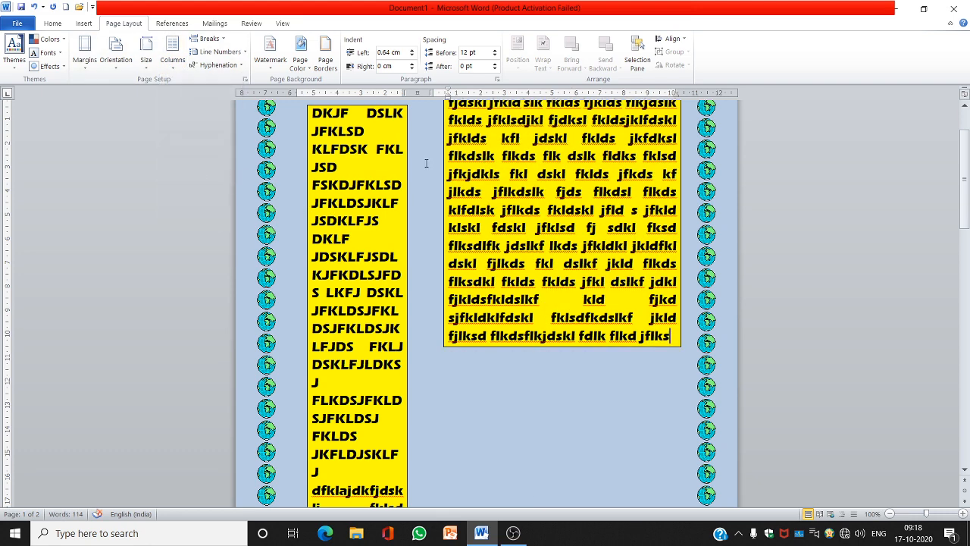
# Apply the Right column layout with a narrow right column
pyautogui.click(172, 59)
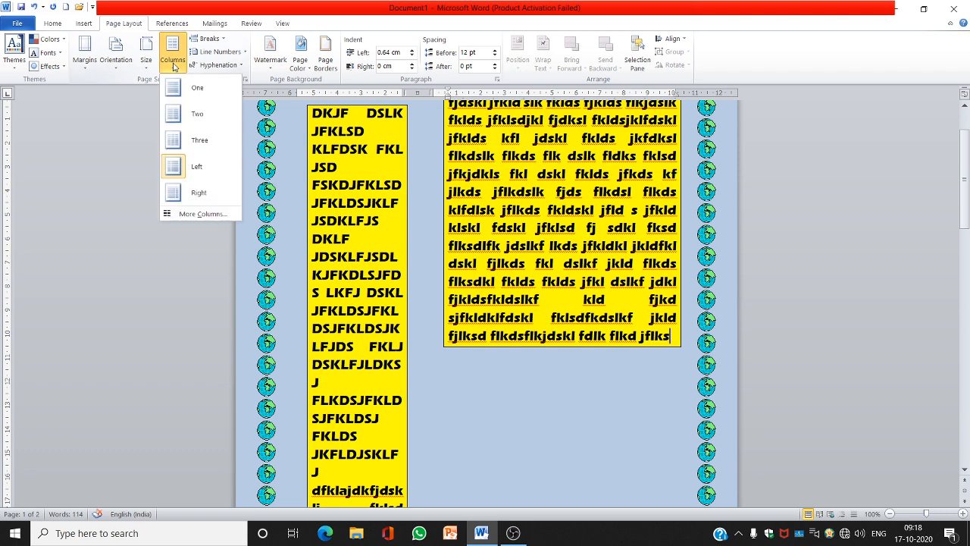
pyautogui.click(199, 192)
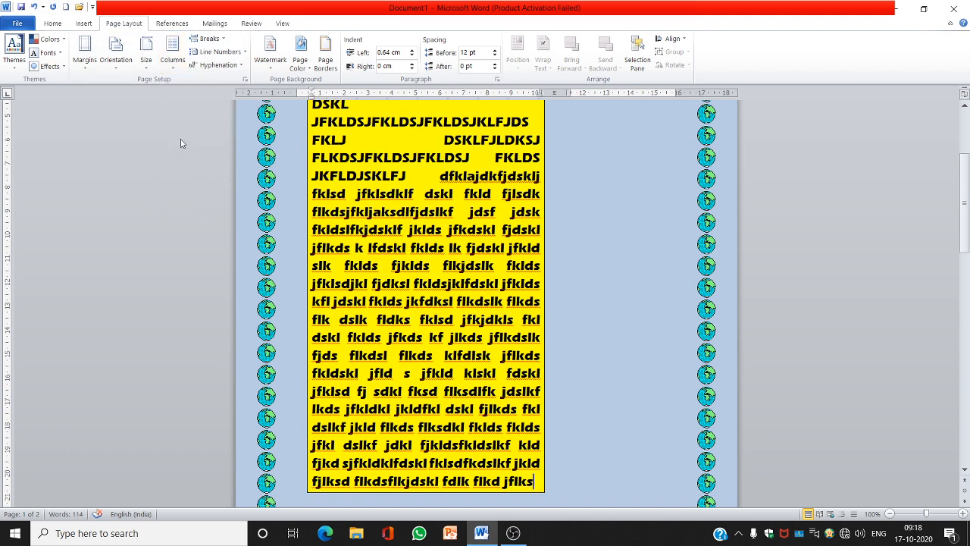
# Add more filler text at the end of the paragraph
pyautogui.write('jd flksdf lkdsklf jdksl jfkldskf')
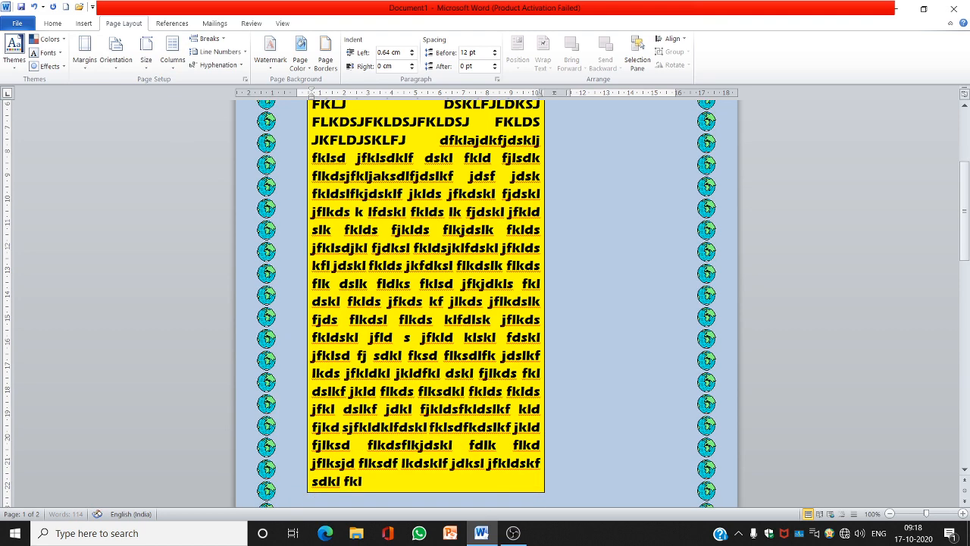
pyautogui.write(' sdkl fklds f jdslk fjklds')
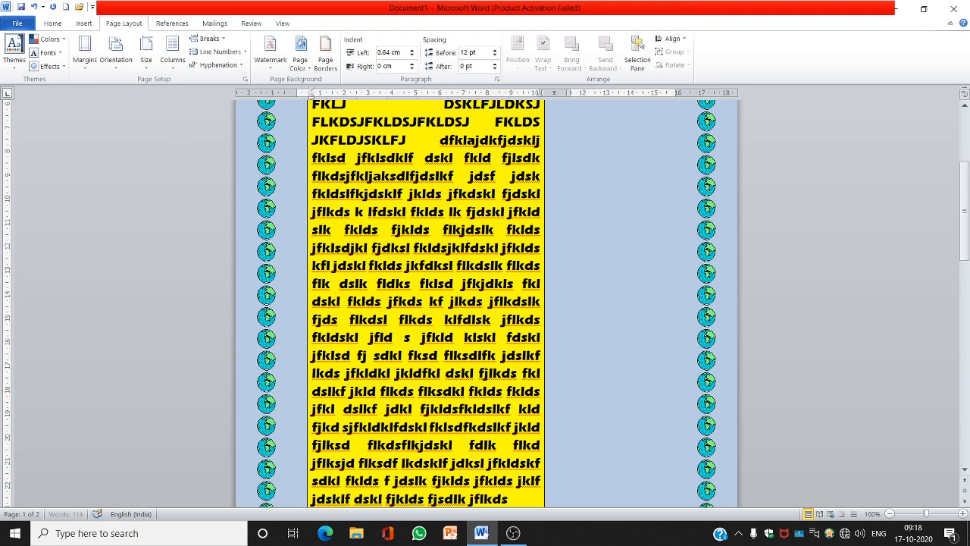
pyautogui.write(' jfklds jklf jdsklf dskl fjklds fjsdlk jflkds fkldsklf klsd jflkds jfklds fjldsklf')
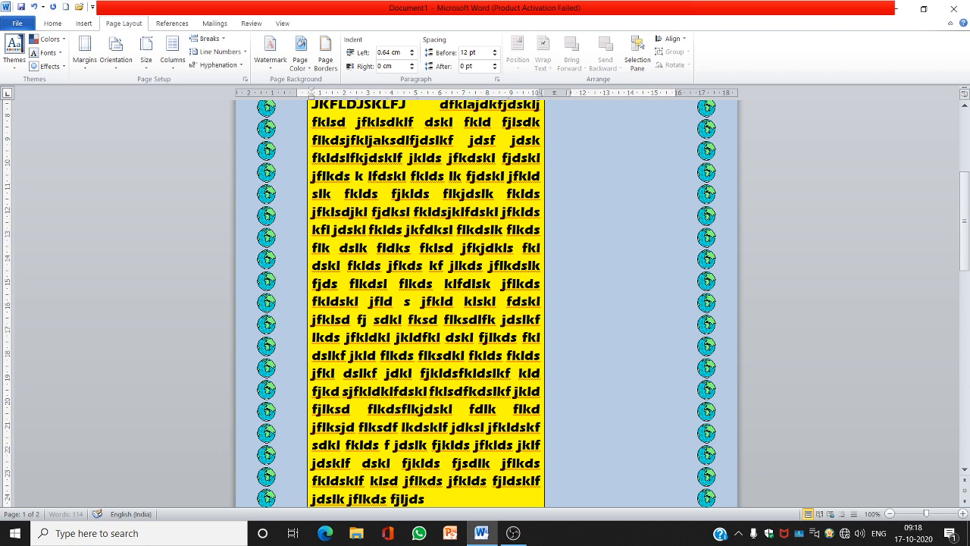
pyautogui.write(' jdslk jflkds fjljdslf dskljf klds flk dskl fds flk jds fds jfldslf dslk')
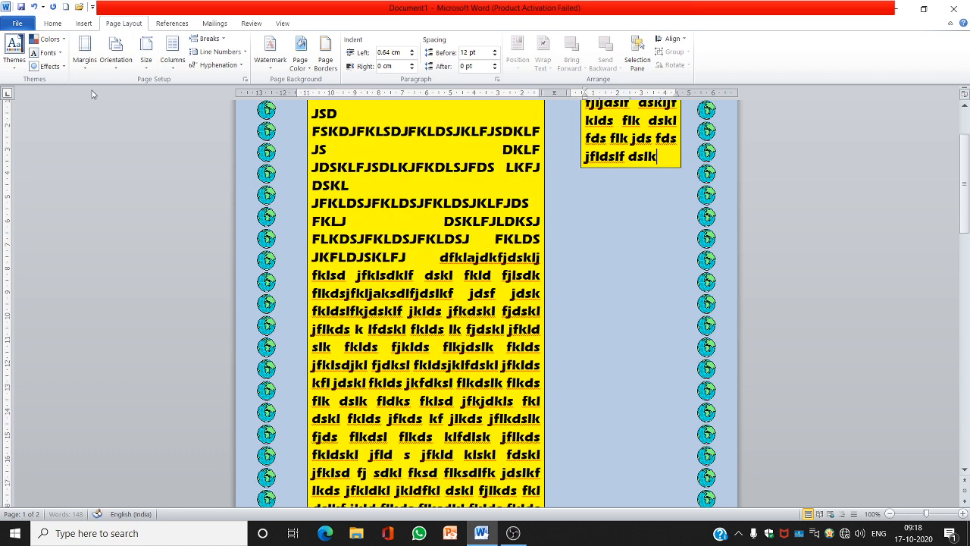
# Set six equal-width columns for the whole document through the Columns dialog
pyautogui.click(169, 67)
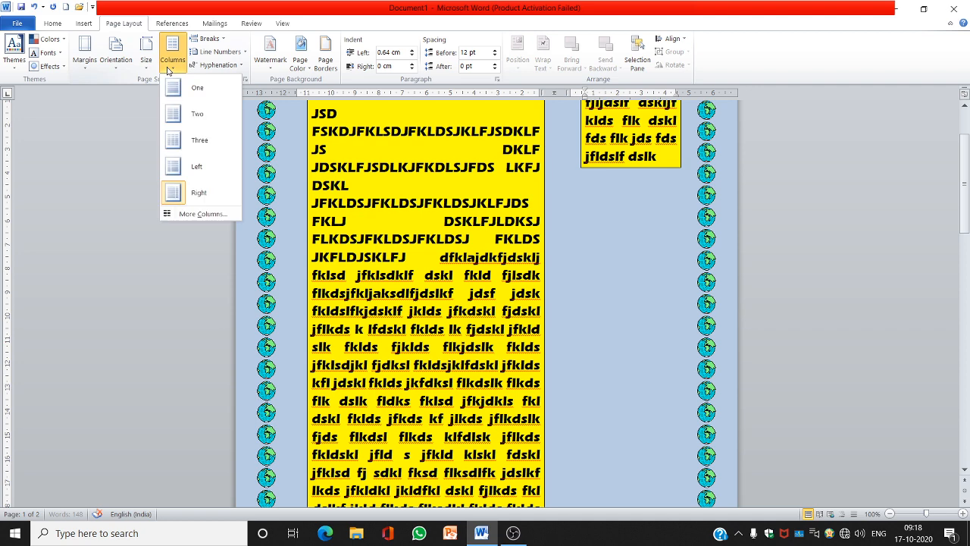
pyautogui.click(199, 213)
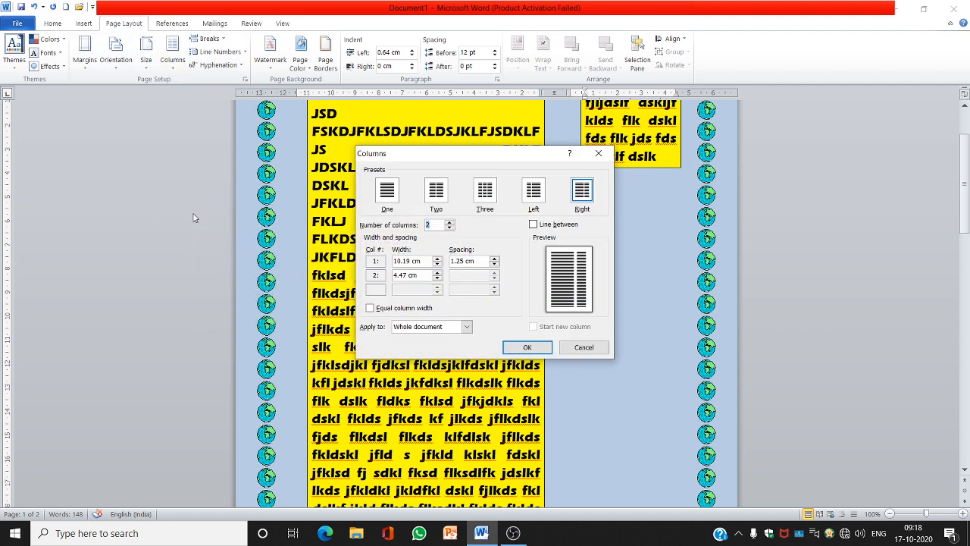
pyautogui.click(451, 223)
pyautogui.click(450, 222)
pyautogui.click(450, 222)
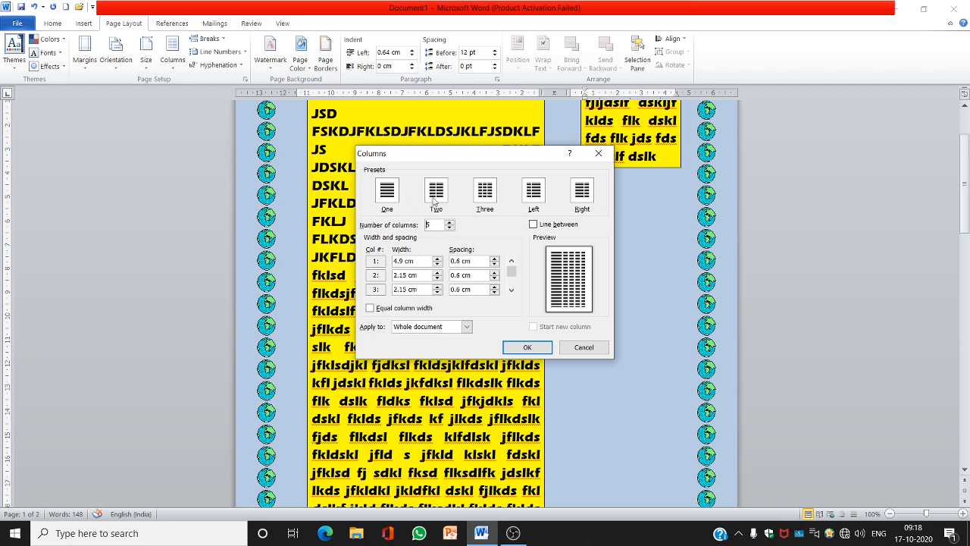
pyautogui.click(436, 194)
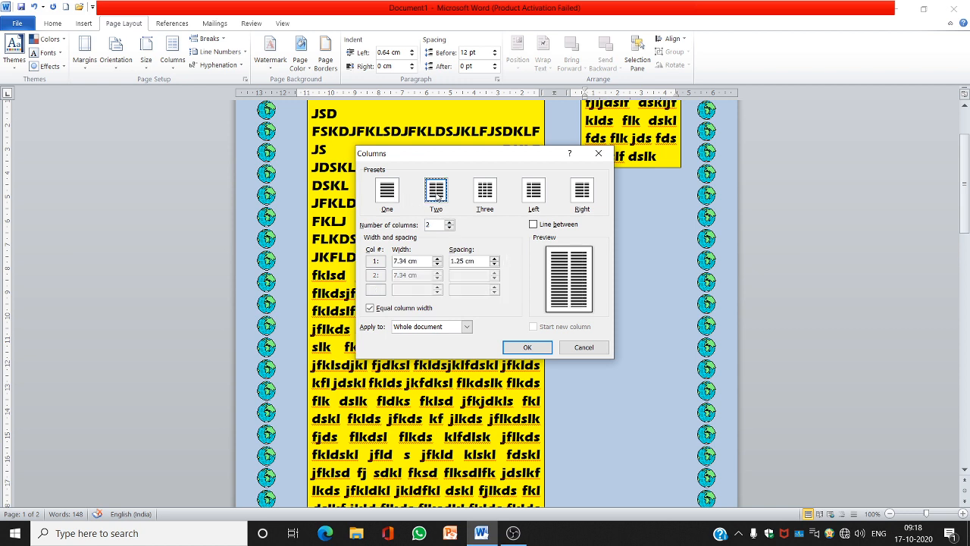
pyautogui.click(451, 222)
pyautogui.click(450, 225)
pyautogui.click(450, 225)
pyautogui.click(450, 225)
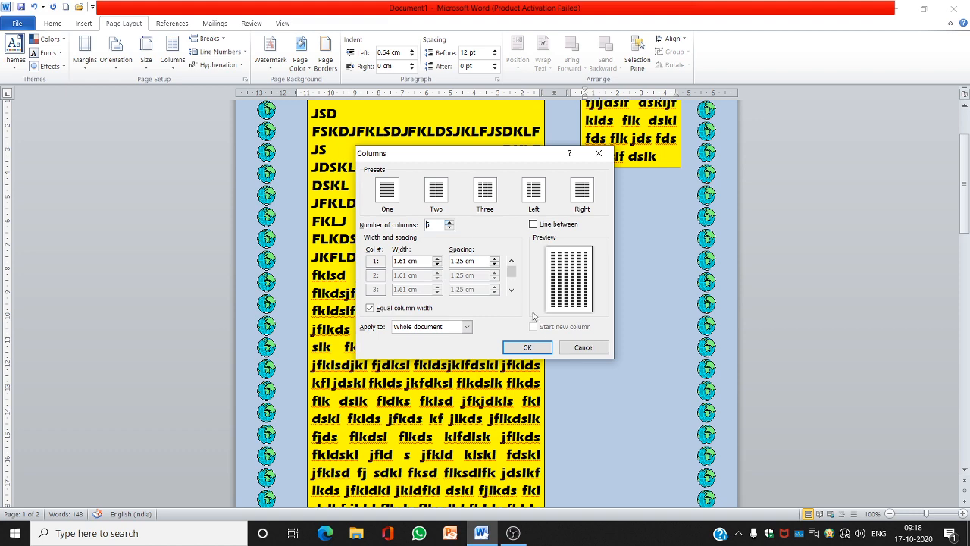
pyautogui.click(529, 348)
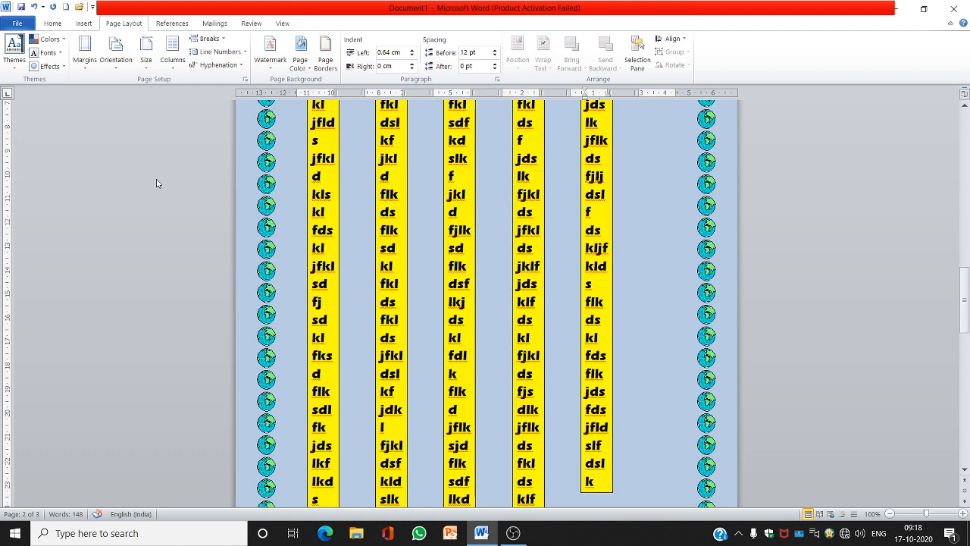
# Return the document to a single column
pyautogui.click(172, 67)
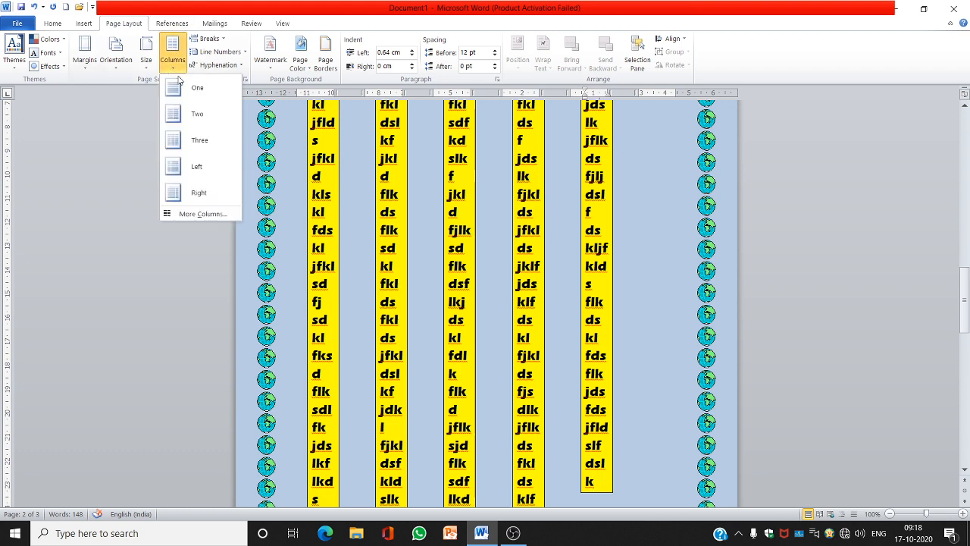
pyautogui.click(179, 91)
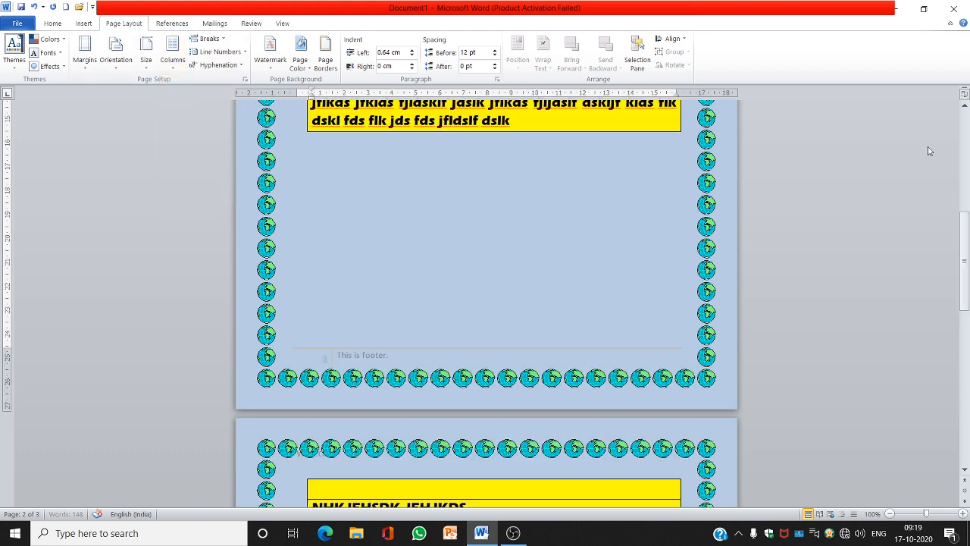
pyautogui.click(963, 129)
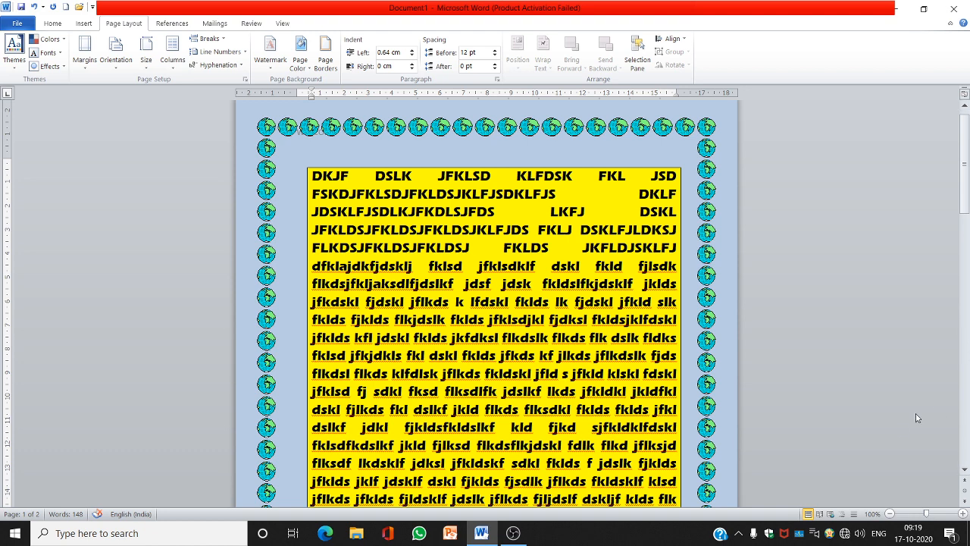
pyautogui.click(965, 424)
pyautogui.click(965, 425)
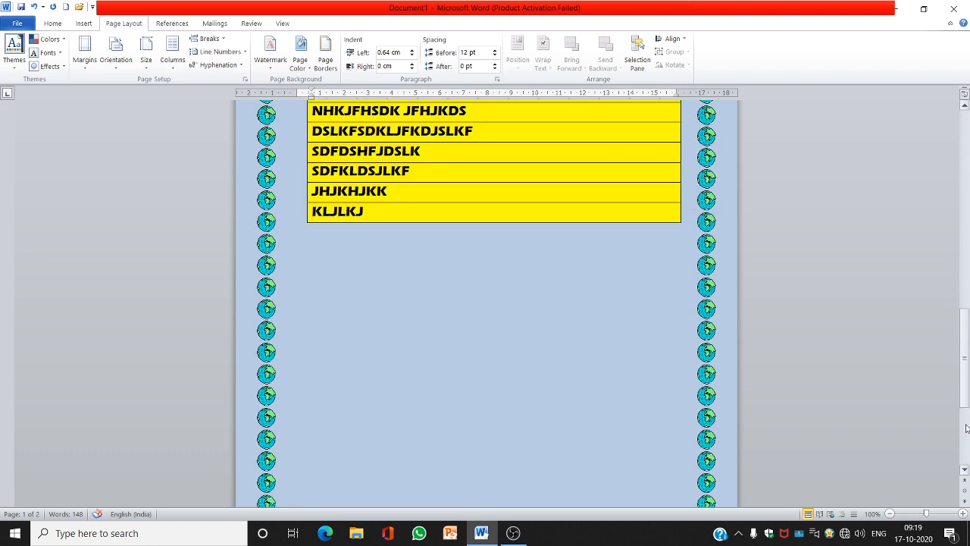
# Insert the BASIC WRITING SKILLS picture from the Pictures folder at the end of the table text
pyautogui.click(402, 244)
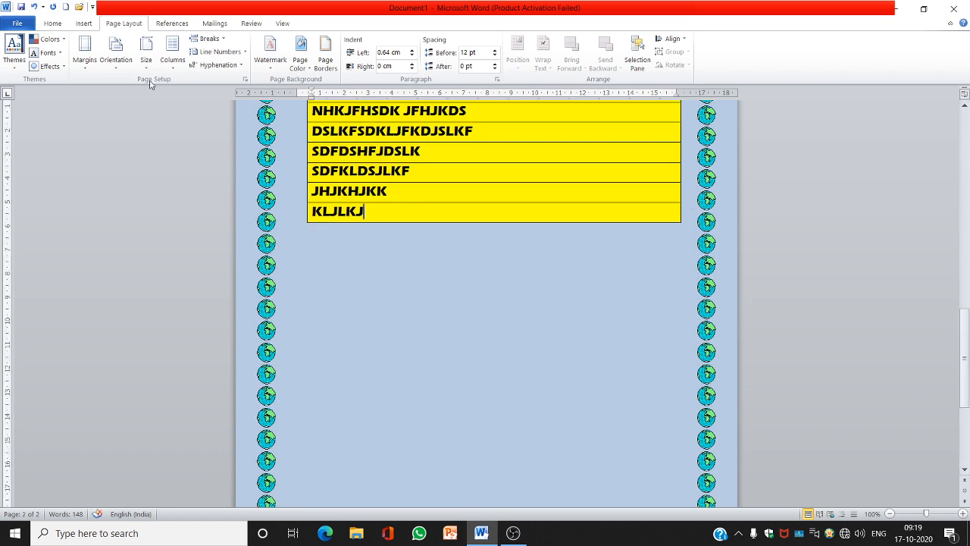
pyautogui.click(83, 28)
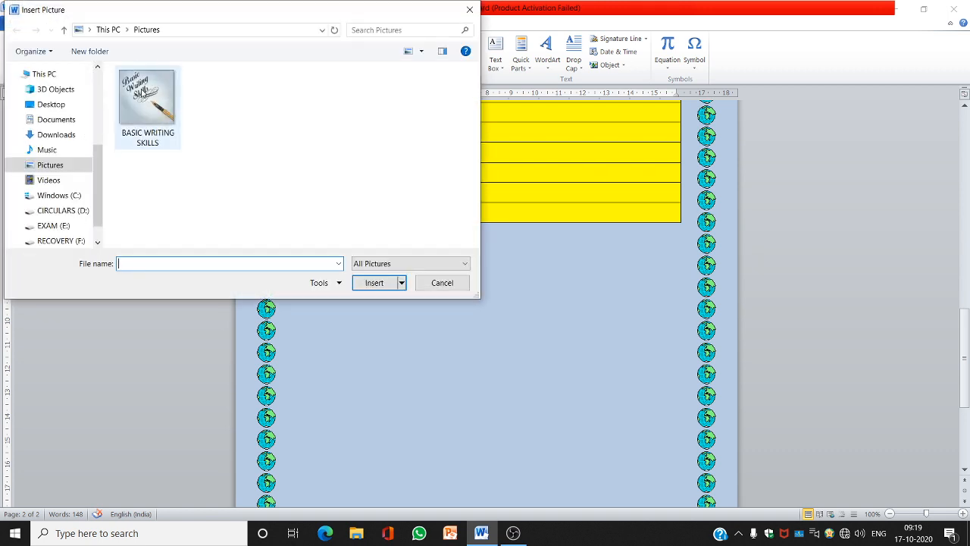
pyautogui.click(146, 103)
pyautogui.click(374, 282)
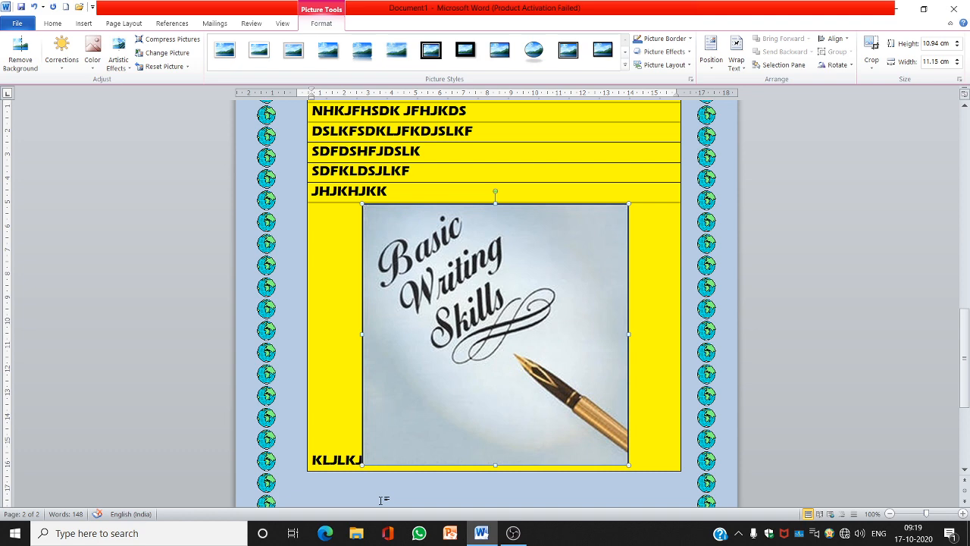
# Select and delete the entire document content
pyautogui.hotkey('ctrl', 'a')
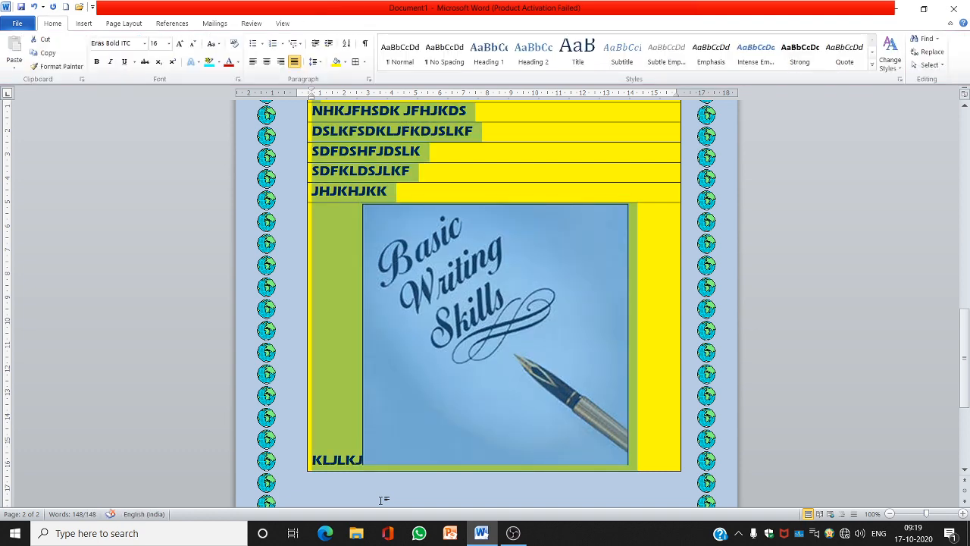
pyautogui.press('Delete')
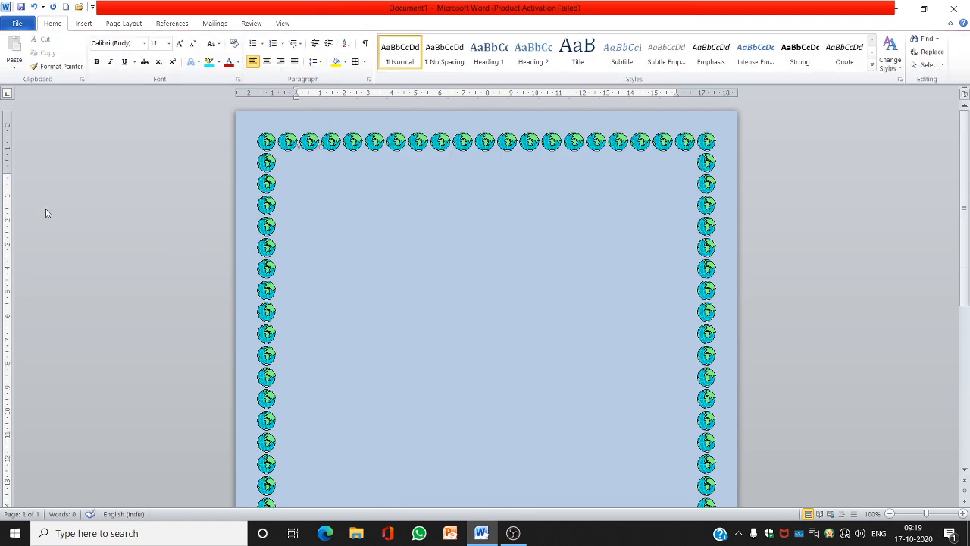
# Draw a rounded rectangle about 12.9 cm wide and 7.5 cm tall in the middle of the page
pyautogui.click(80, 26)
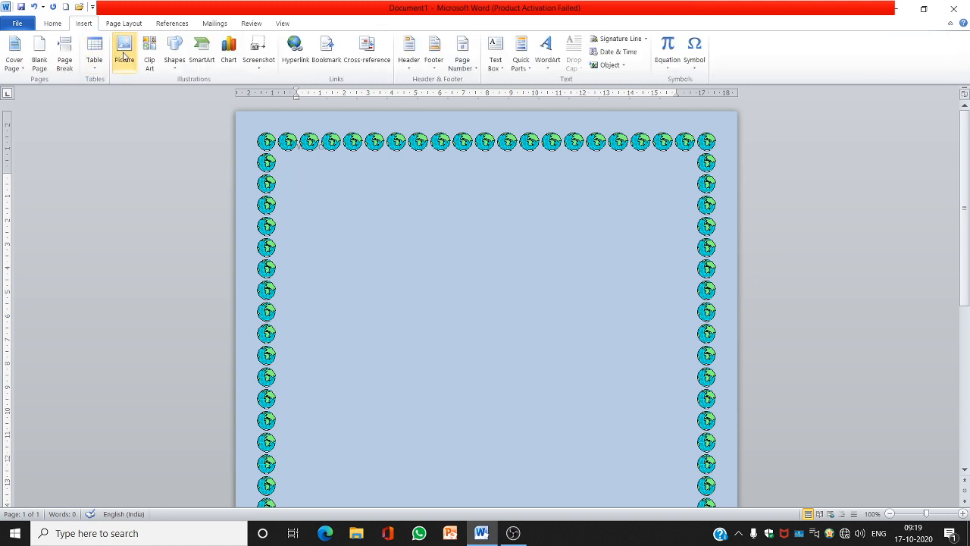
pyautogui.click(175, 60)
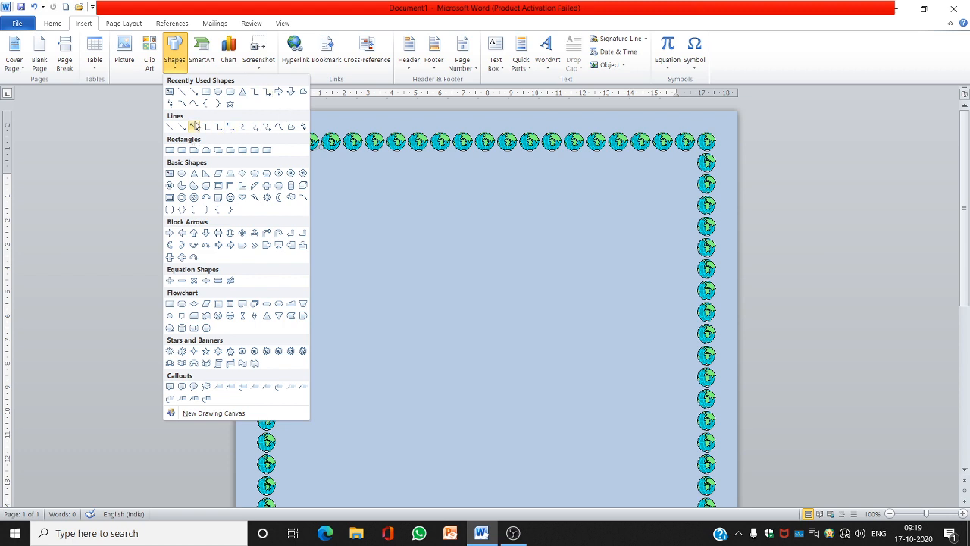
pyautogui.click(229, 90)
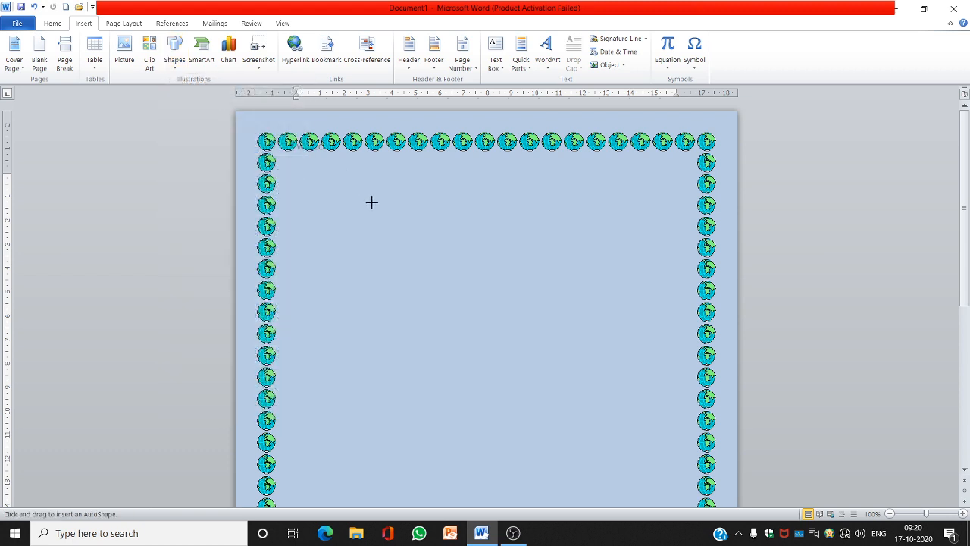
pyautogui.moveTo(341, 213)
pyautogui.mouseDown()
pyautogui.moveTo(386, 266)
pyautogui.moveTo(650, 394)
pyautogui.mouseUp()
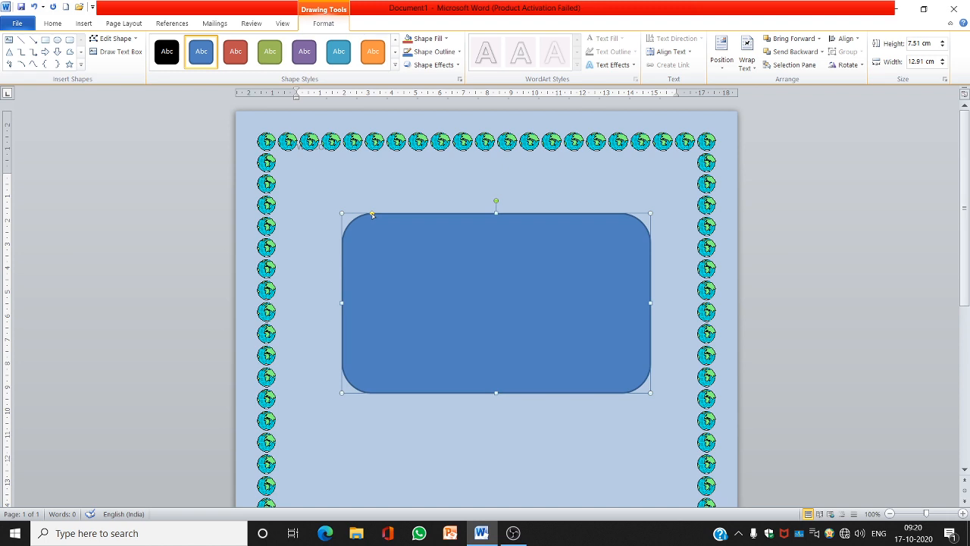
# Slightly reduce the rounded rectangle's corner rounding and rotate it a half turn
pyautogui.moveTo(364, 214); pyautogui.dragTo(355, 214)
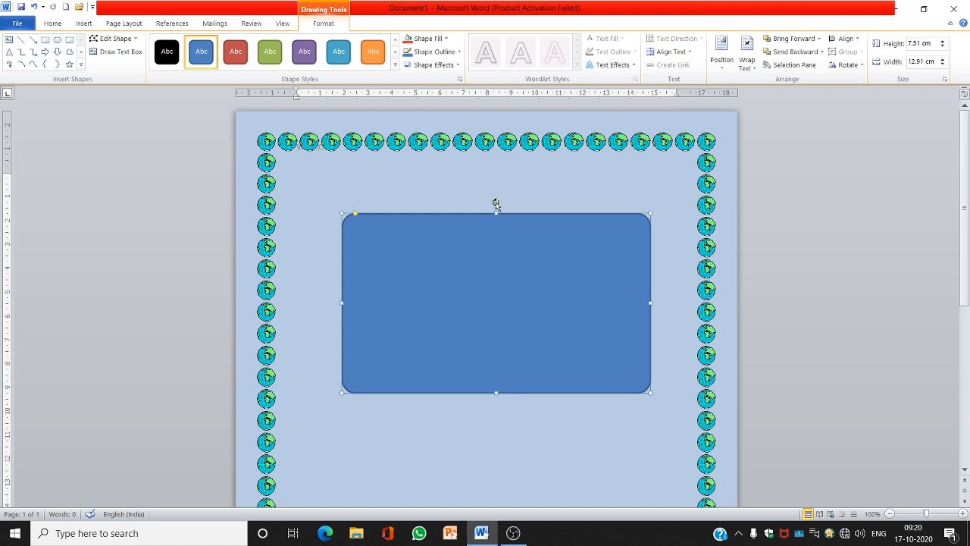
pyautogui.moveTo(496, 203); pyautogui.dragTo(522, 336)
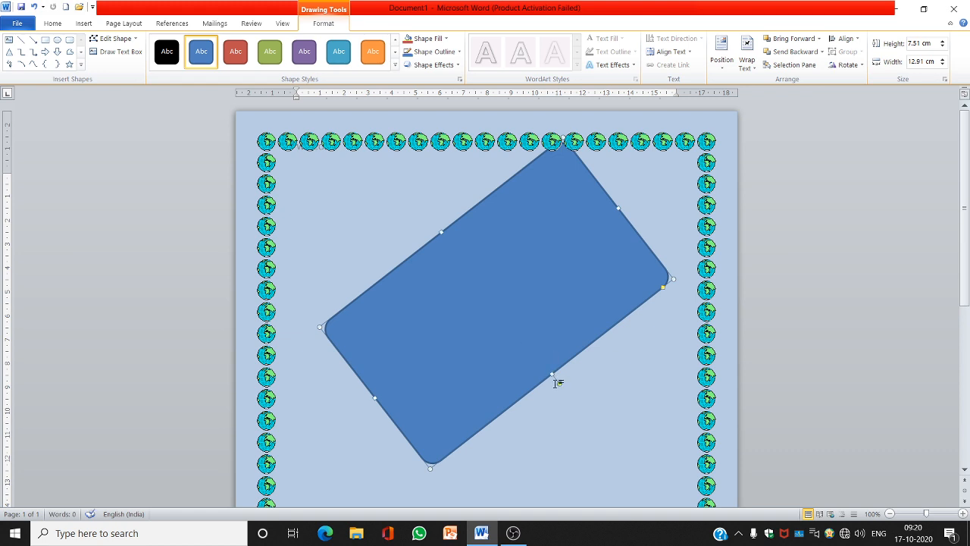
pyautogui.moveTo(557, 383); pyautogui.dragTo(496, 426)
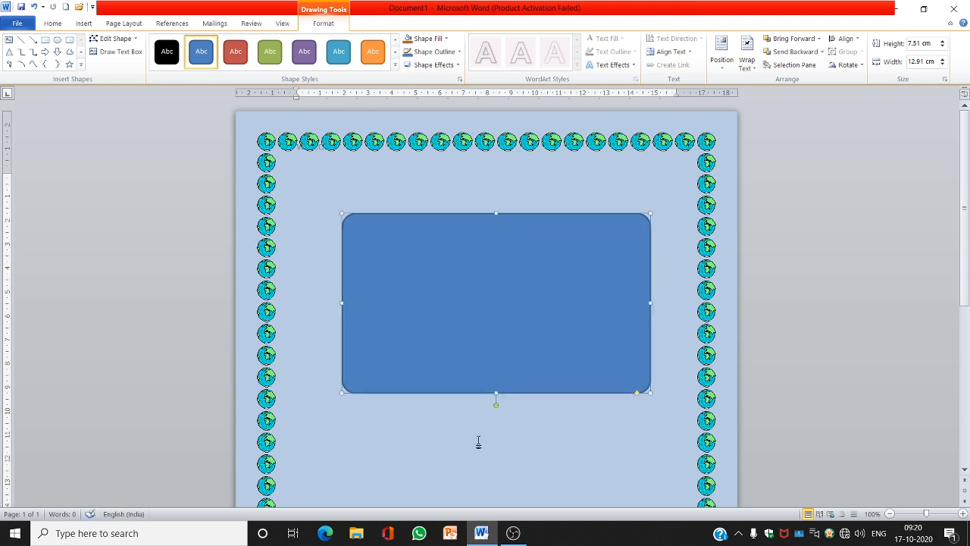
pyautogui.click(479, 441)
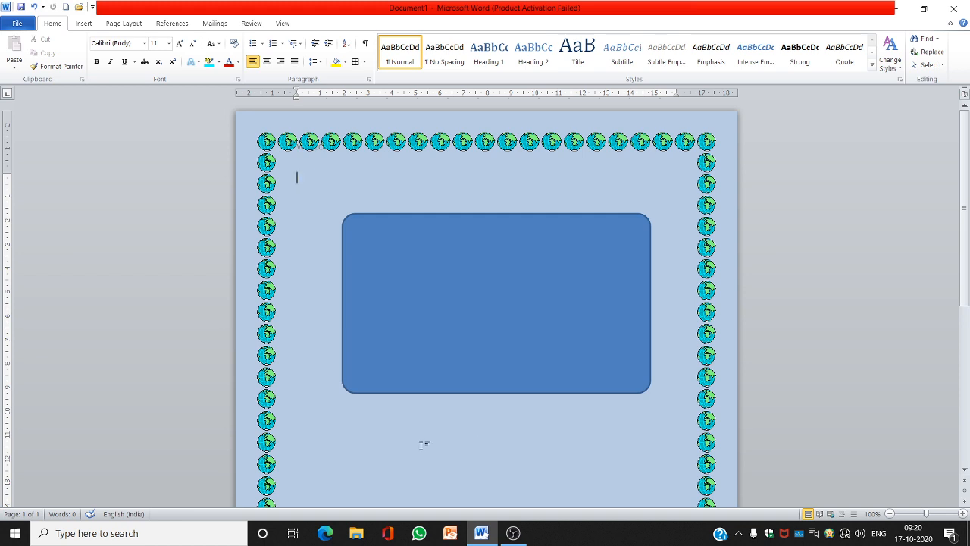
# Open the full Symbol dialog and browse through the symbol subsets
pyautogui.click(84, 22)
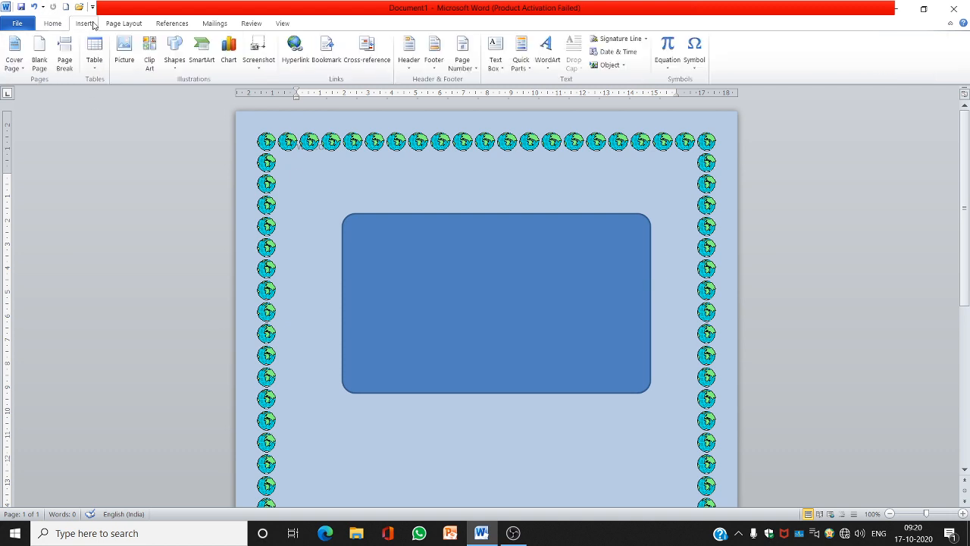
pyautogui.click(696, 66)
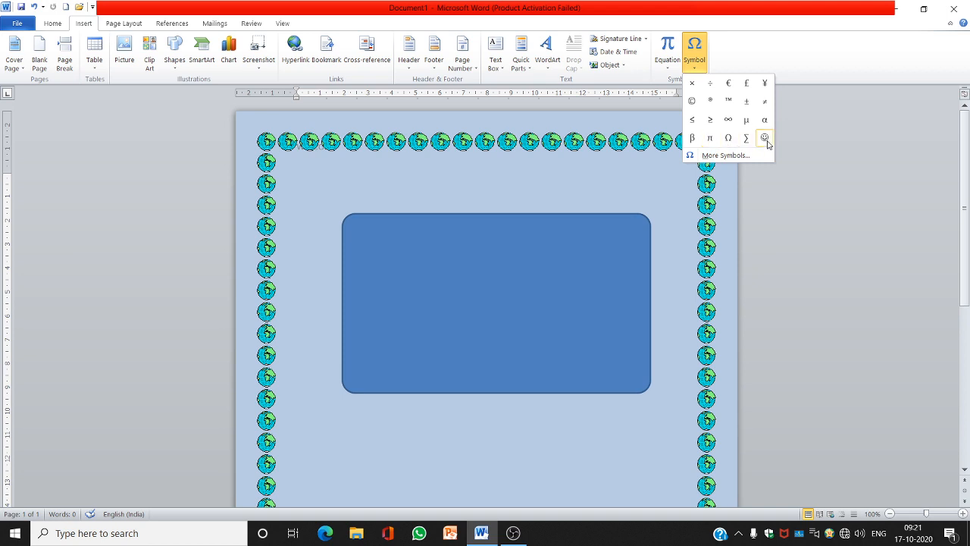
pyautogui.click(715, 159)
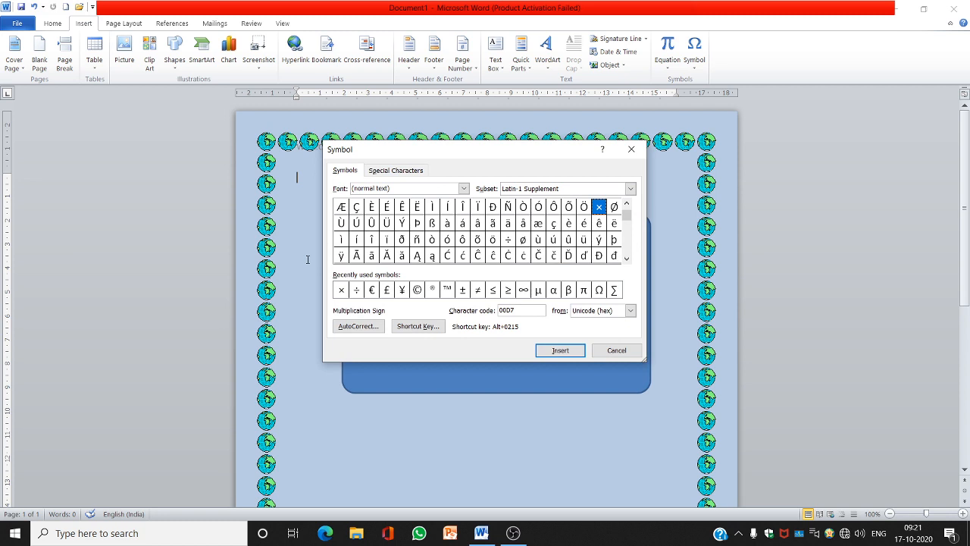
pyautogui.click(627, 259)
pyautogui.click(627, 258)
pyautogui.click(627, 259)
pyautogui.click(627, 258)
pyautogui.click(627, 259)
pyautogui.click(627, 258)
pyautogui.click(627, 258)
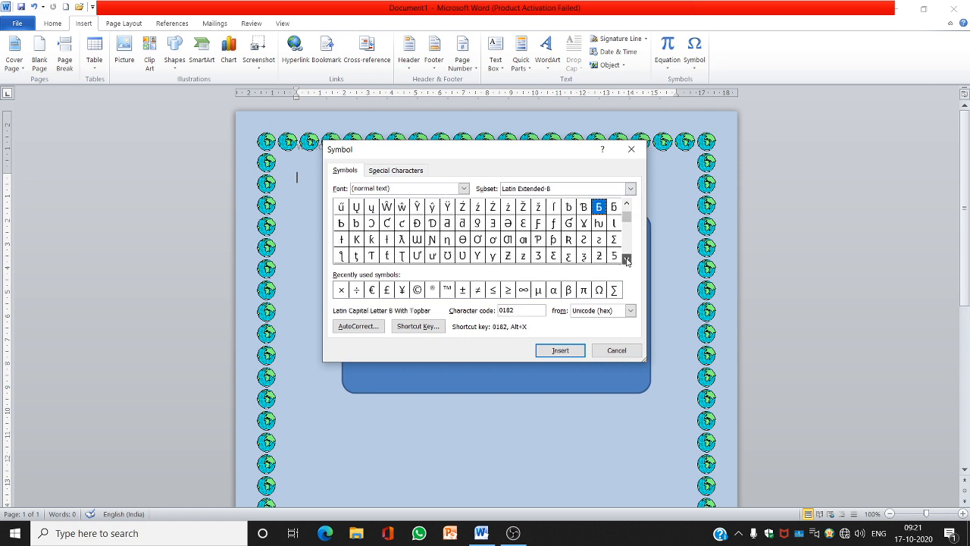
pyautogui.click(627, 258)
pyautogui.click(627, 258)
# Switch the symbol font to Webdings and insert the symbol with character code 83 at the top of the page
pyautogui.click(464, 189)
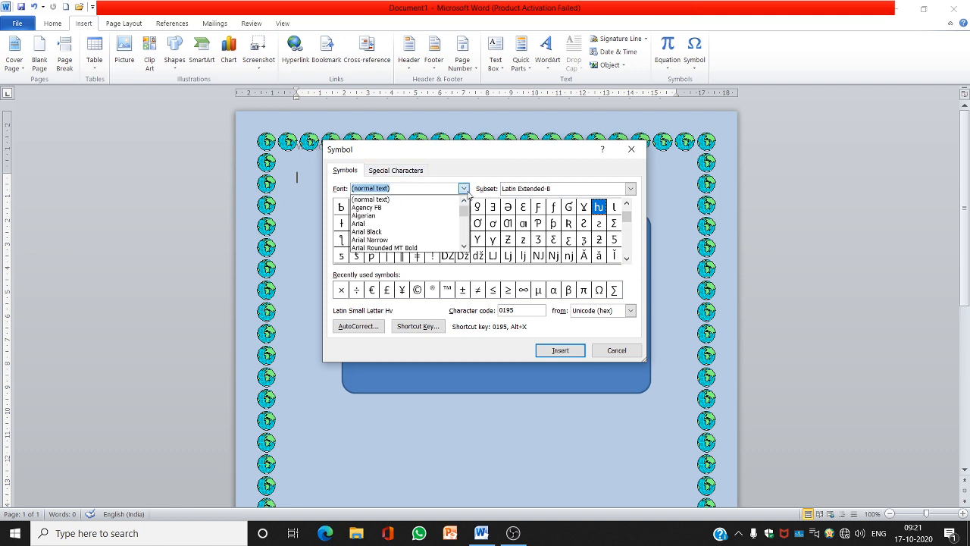
pyautogui.scroll(-7, 467, 235)
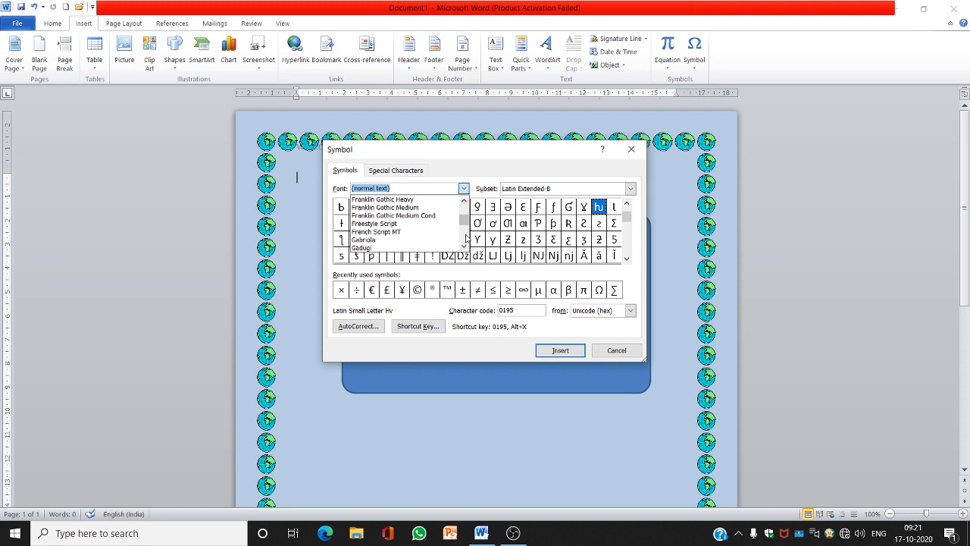
pyautogui.scroll(-5, 467, 238)
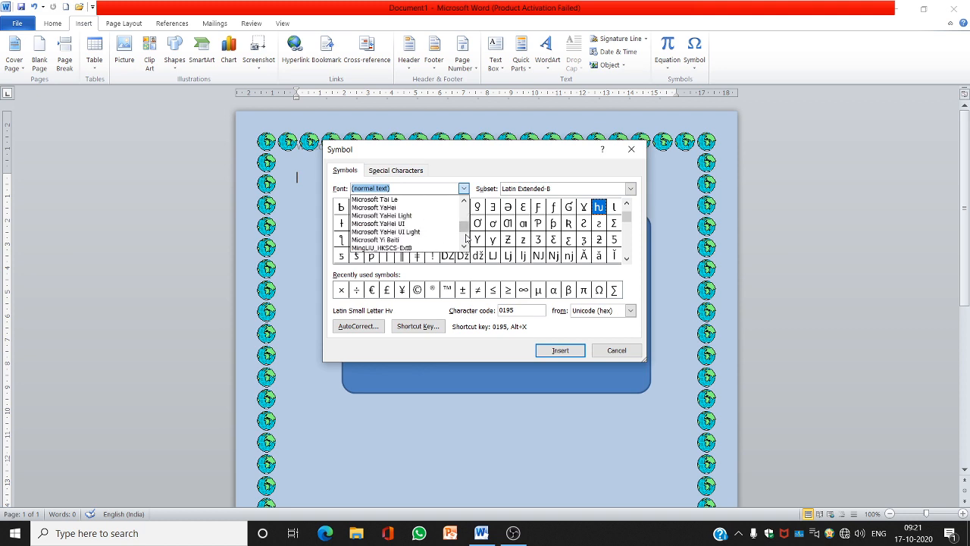
pyautogui.scroll(-3, 465, 244)
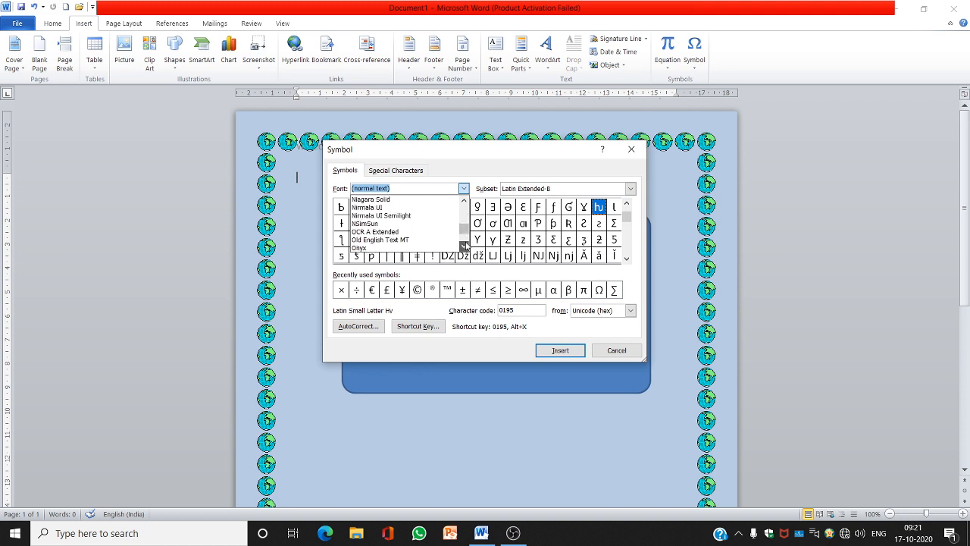
pyautogui.scroll(-4, 465, 244)
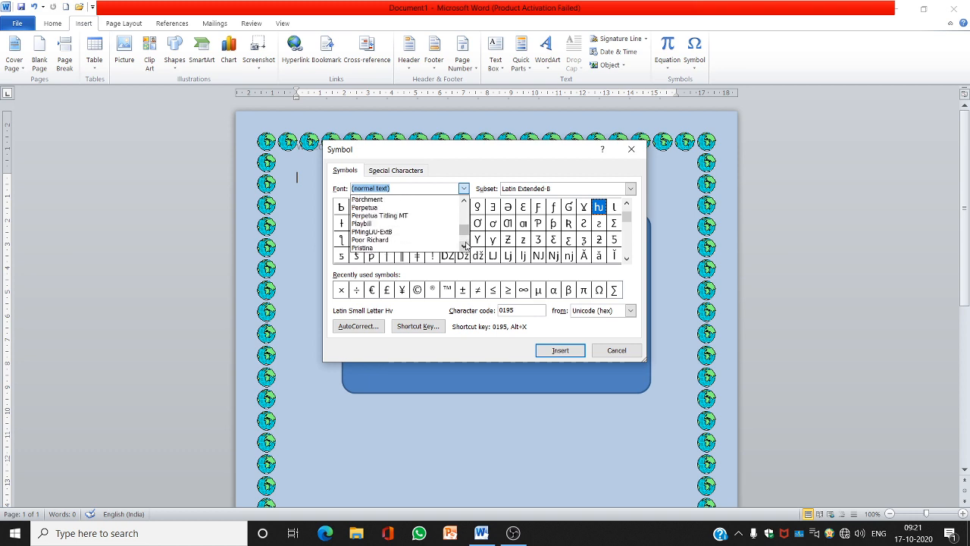
pyautogui.scroll(-4, 465, 244)
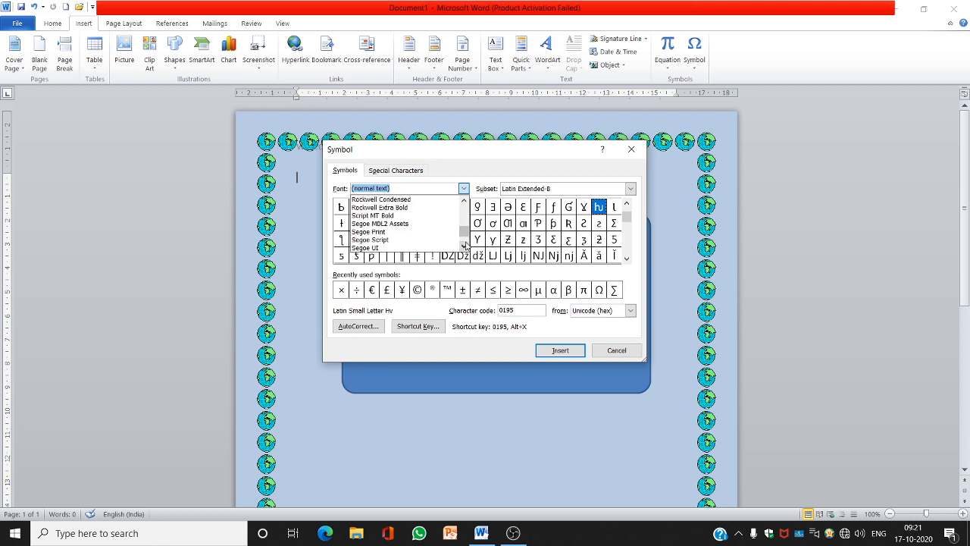
pyautogui.scroll(-3, 465, 244)
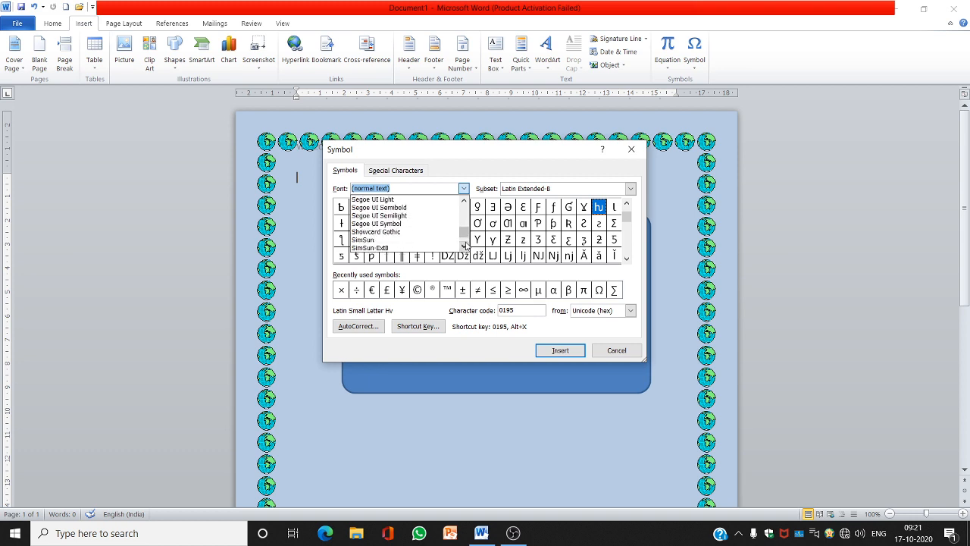
pyautogui.scroll(-3, 466, 244)
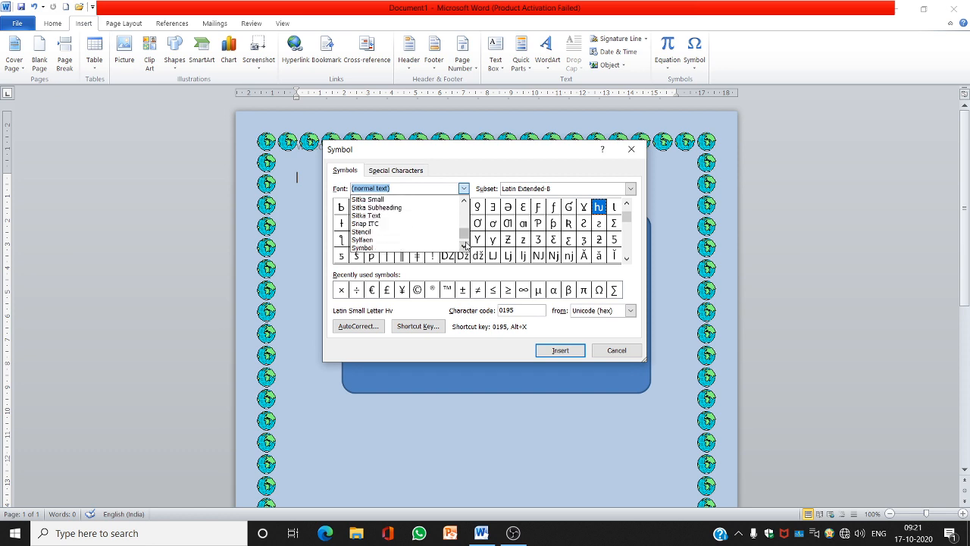
pyautogui.scroll(-4, 466, 245)
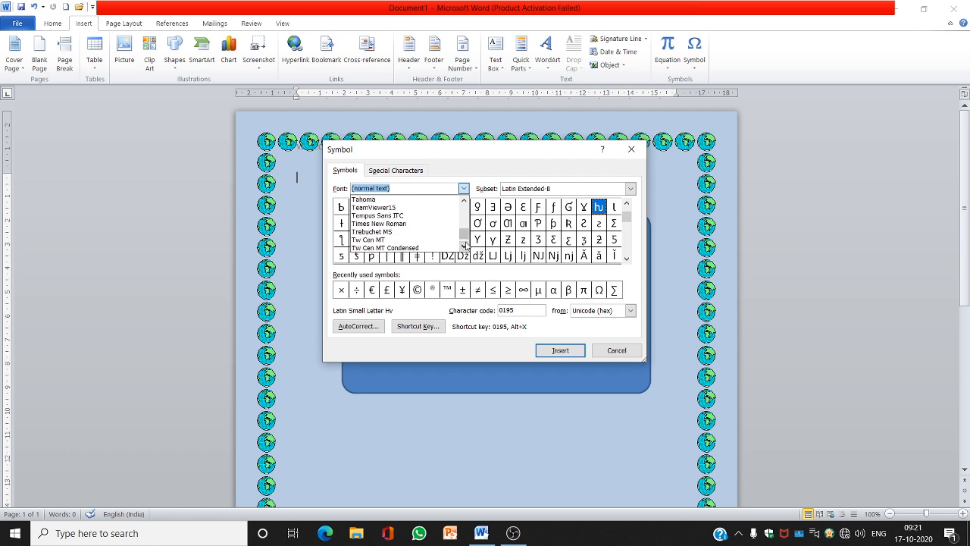
pyautogui.click(464, 246)
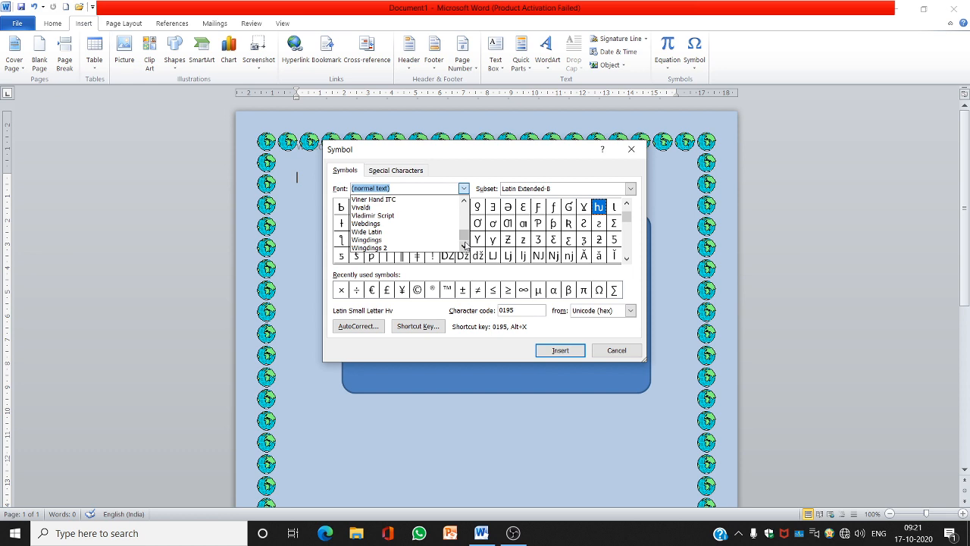
pyautogui.click(374, 224)
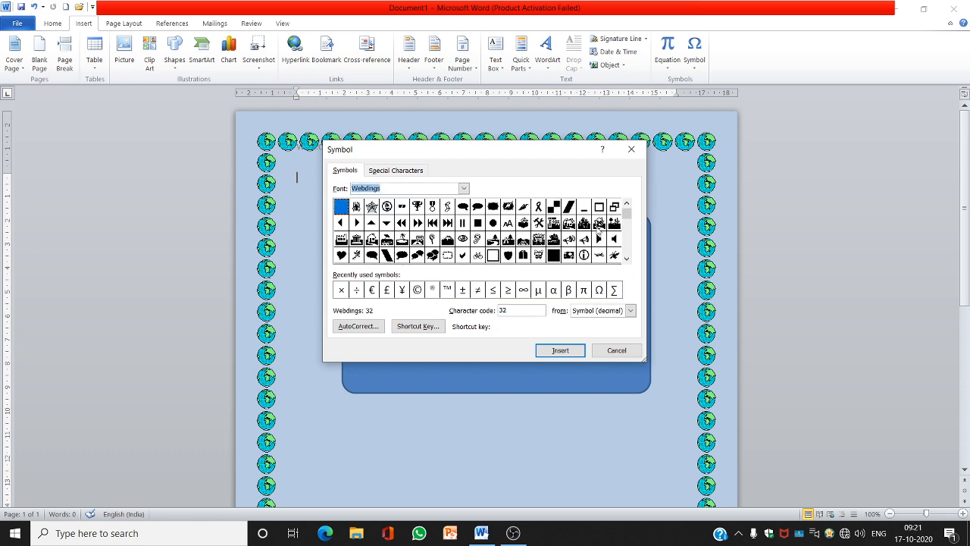
pyautogui.click(538, 239)
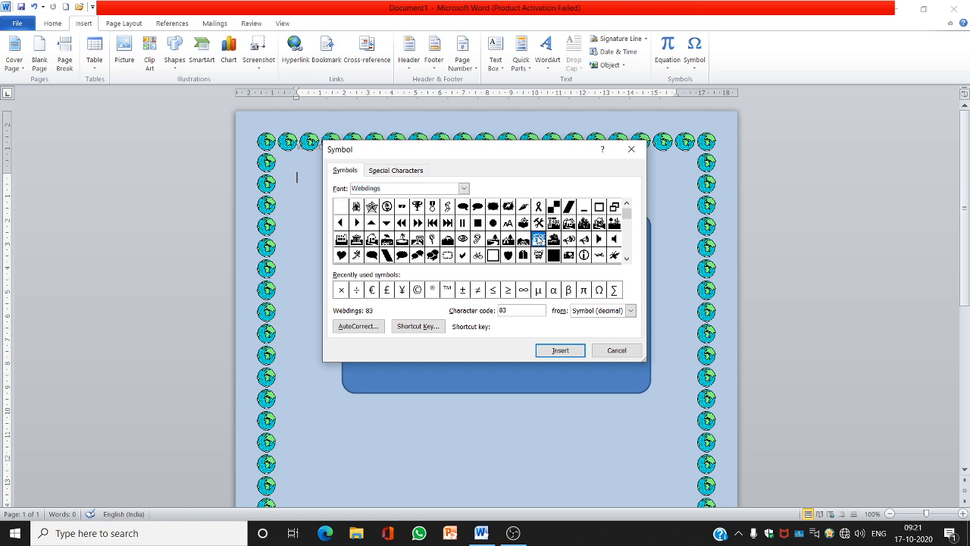
pyautogui.click(562, 351)
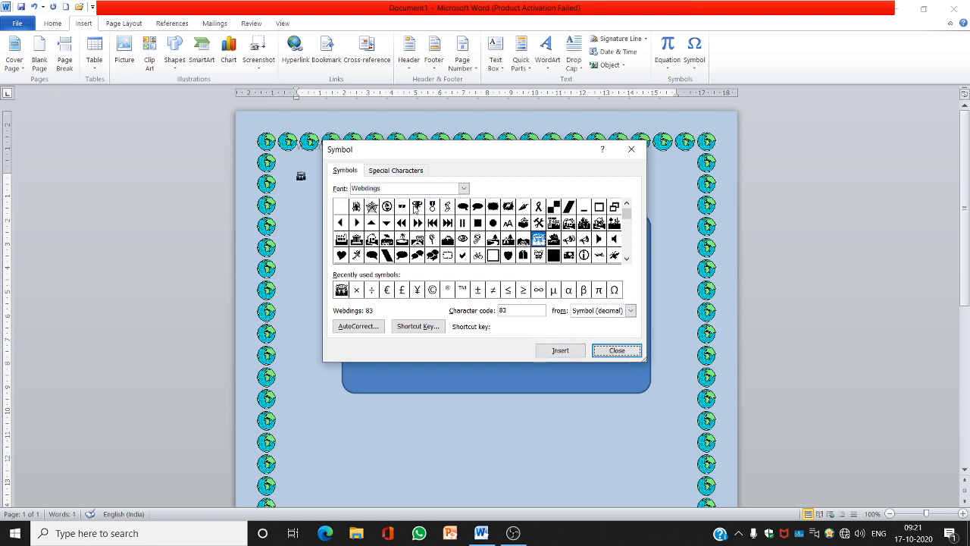
# Insert Webdings symbols 37 and 84 after it and close the Symbol dialog
pyautogui.click(417, 207)
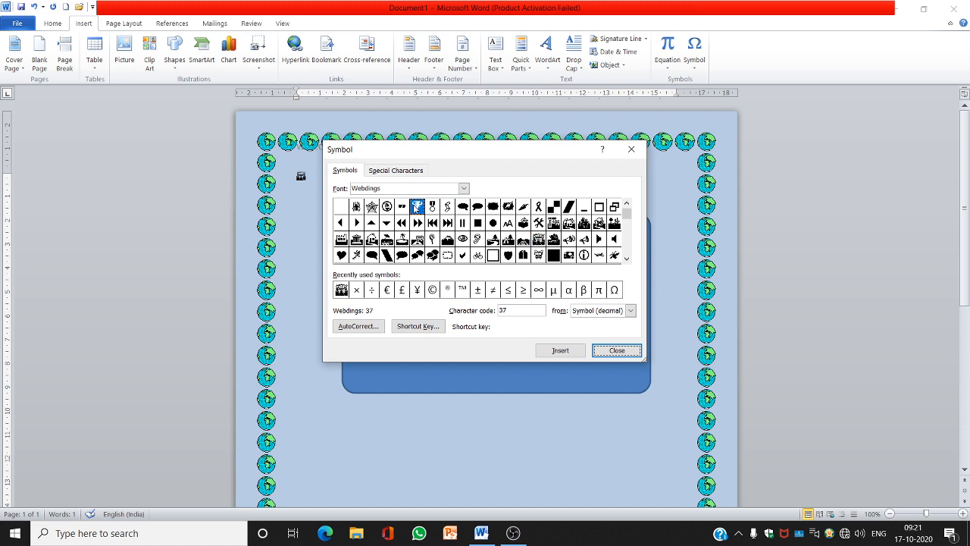
pyautogui.click(558, 351)
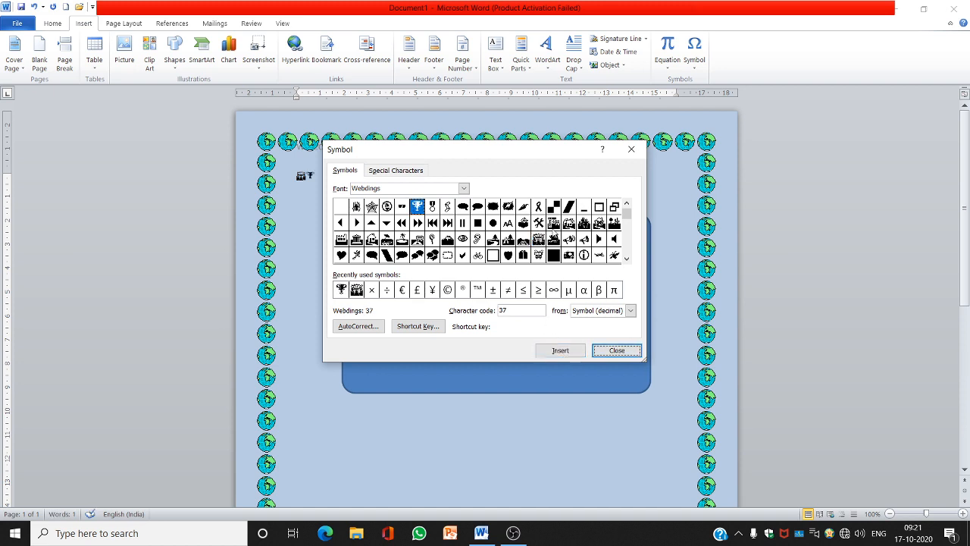
pyautogui.click(553, 242)
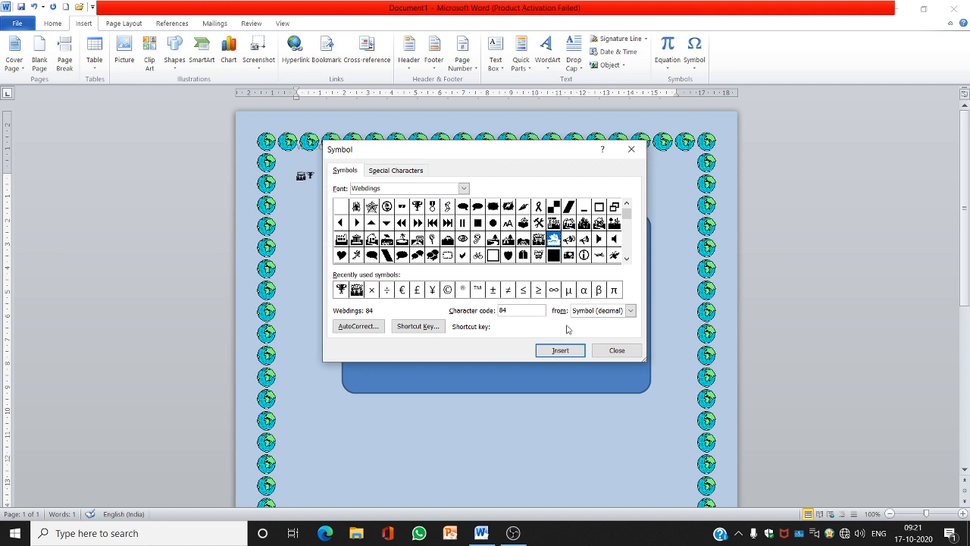
pyautogui.click(564, 353)
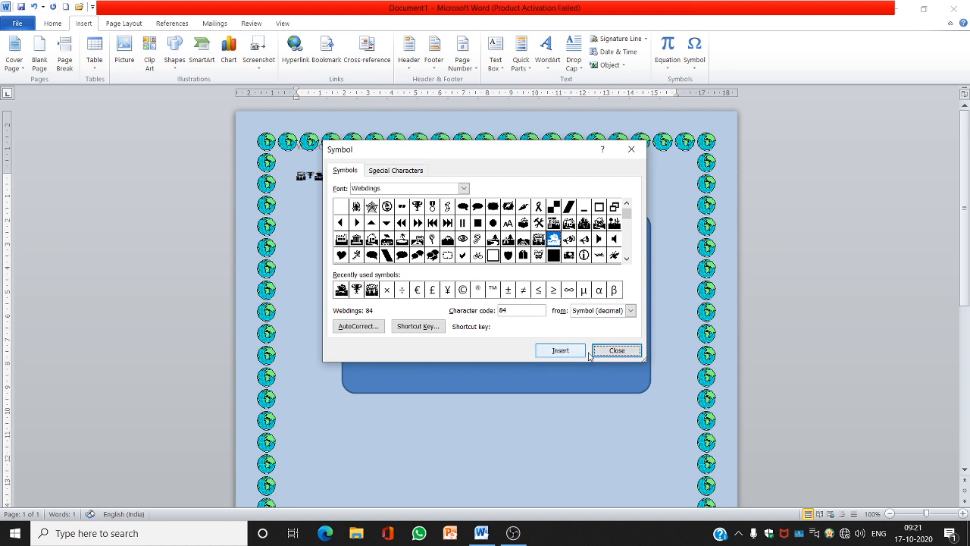
pyautogui.click(608, 353)
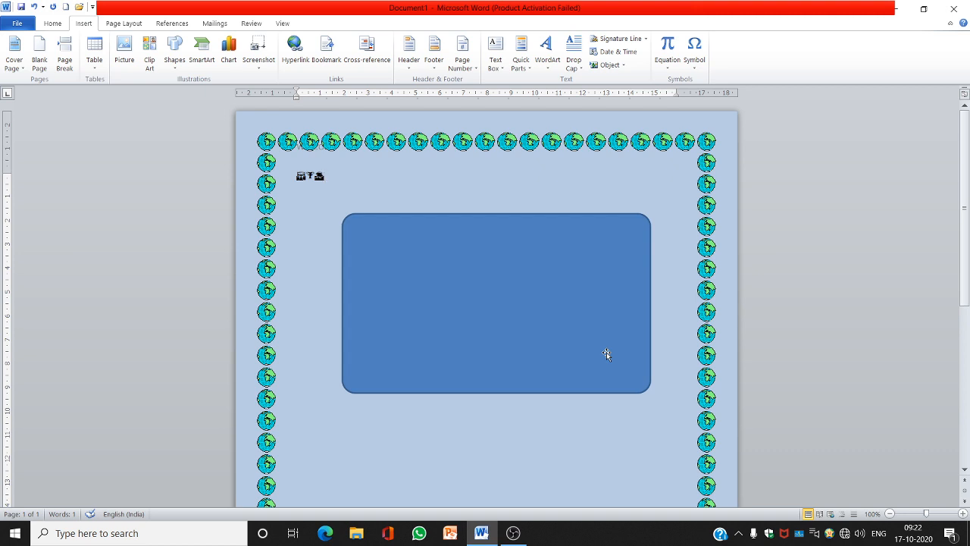
pyautogui.click(513, 533)
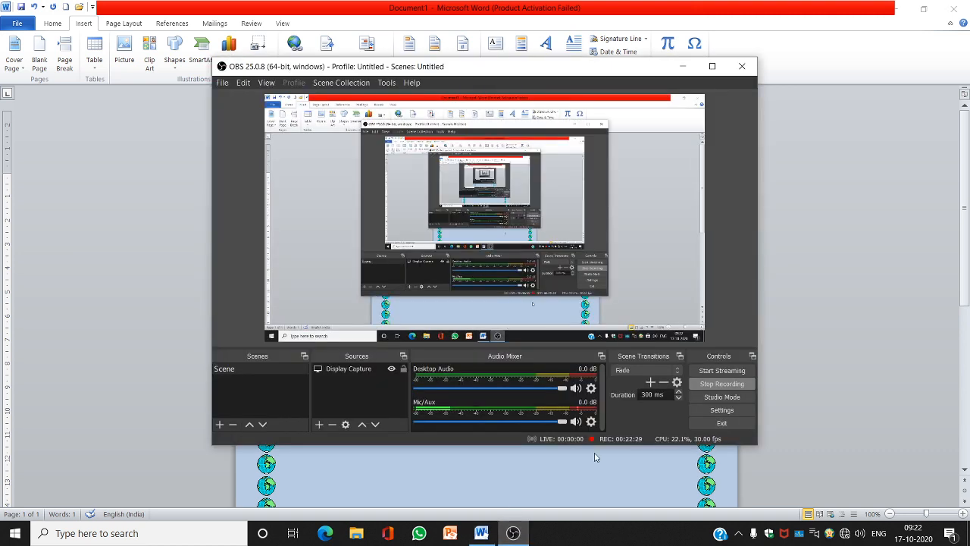